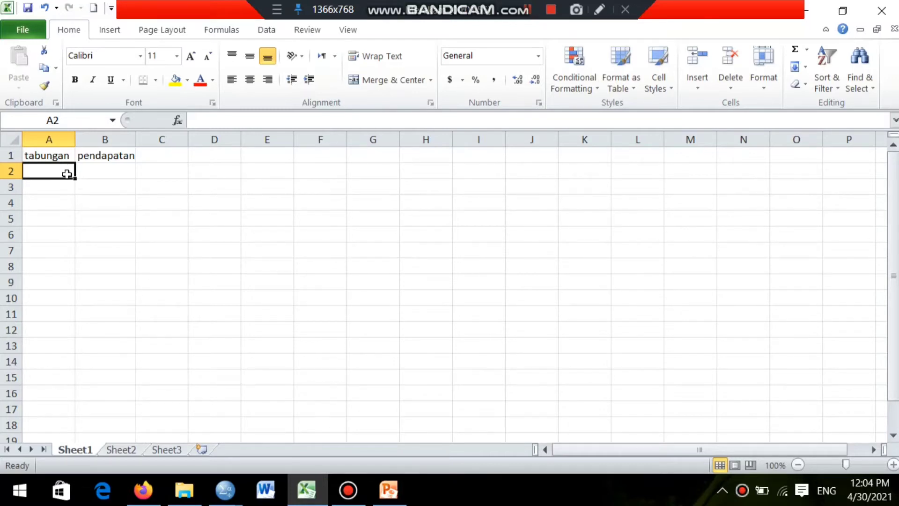
# Enter the values 2, 4, 6, 6 and 8 in cells A2 to A6 under the tabungan heading
pyautogui.write('2')
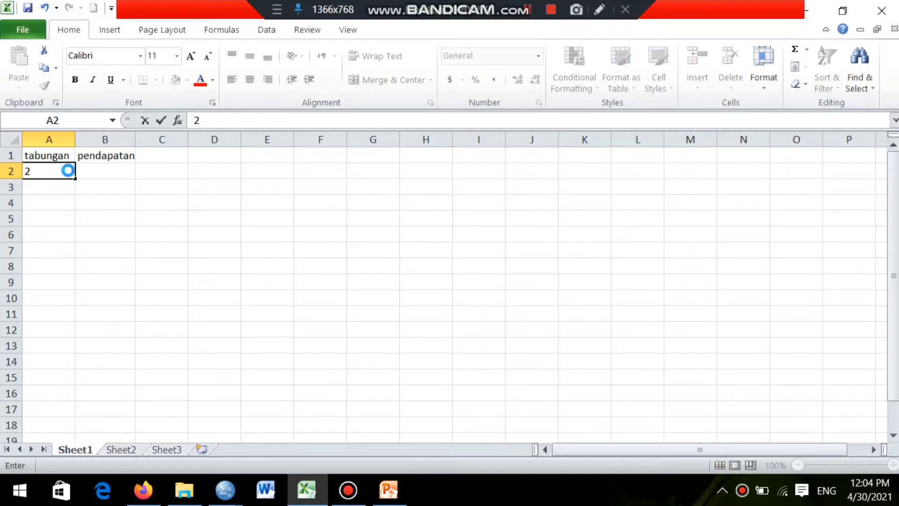
pyautogui.press('Return')
pyautogui.write('4')
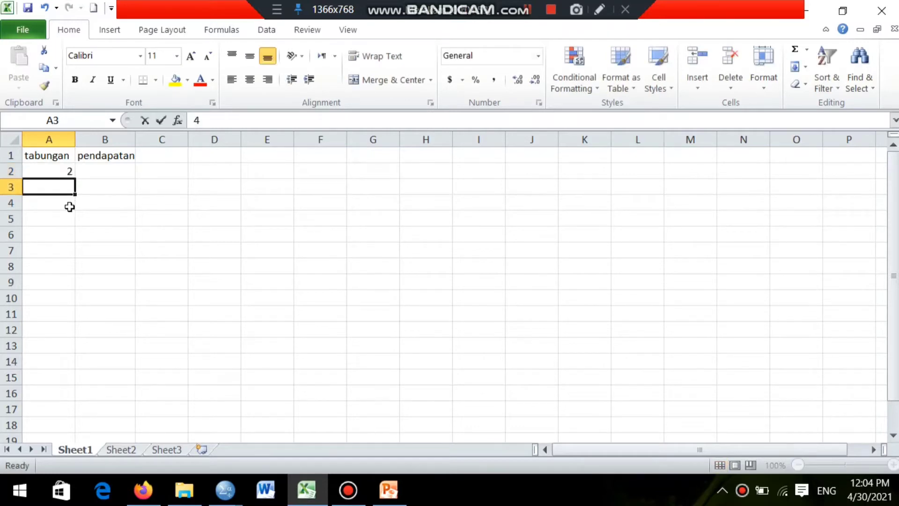
pyautogui.press('Return')
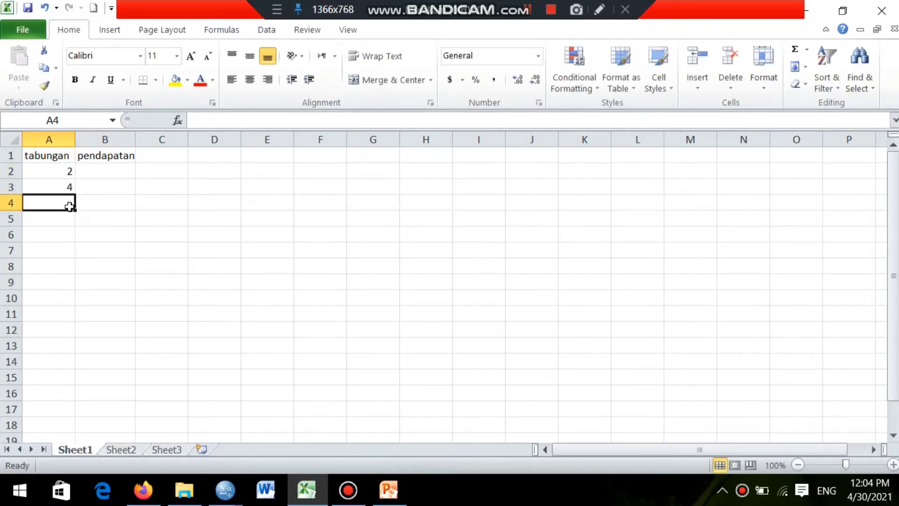
pyautogui.write('66')
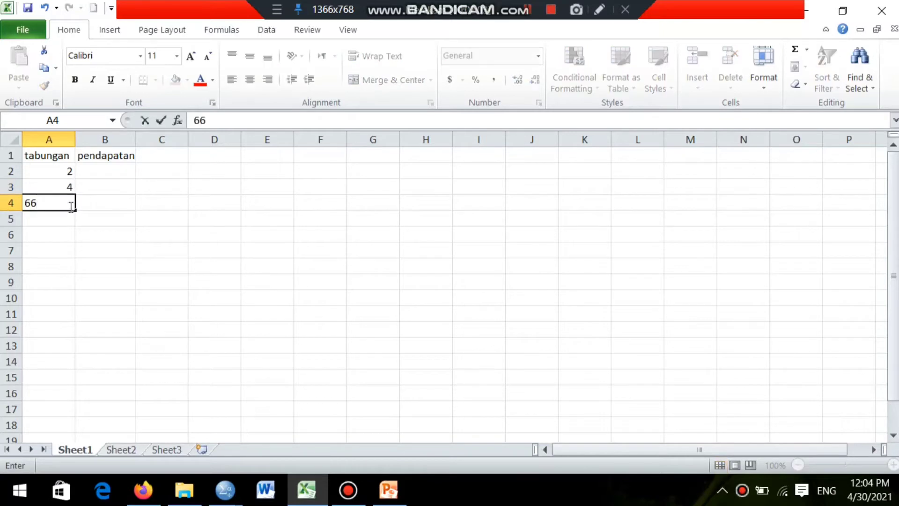
pyautogui.press('BackSpace')
pyautogui.press('Return')
pyautogui.write('6')
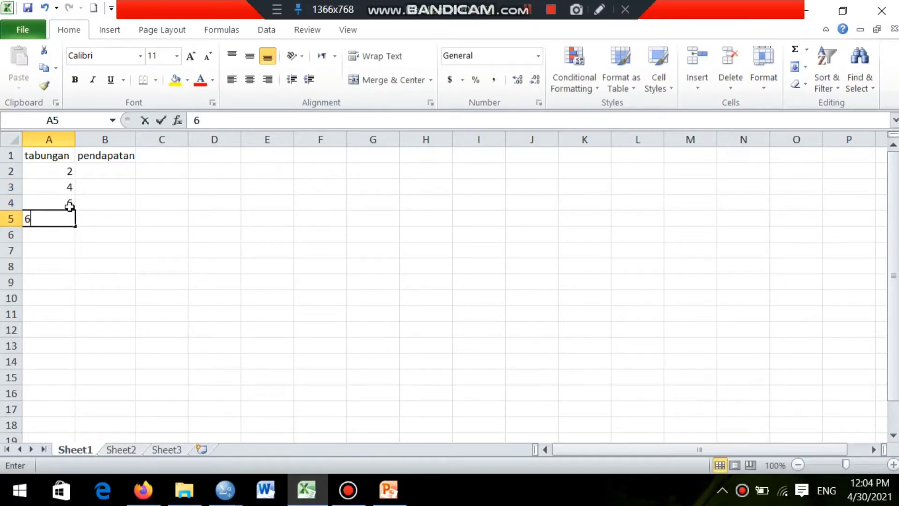
pyautogui.press('Return')
pyautogui.write('8')
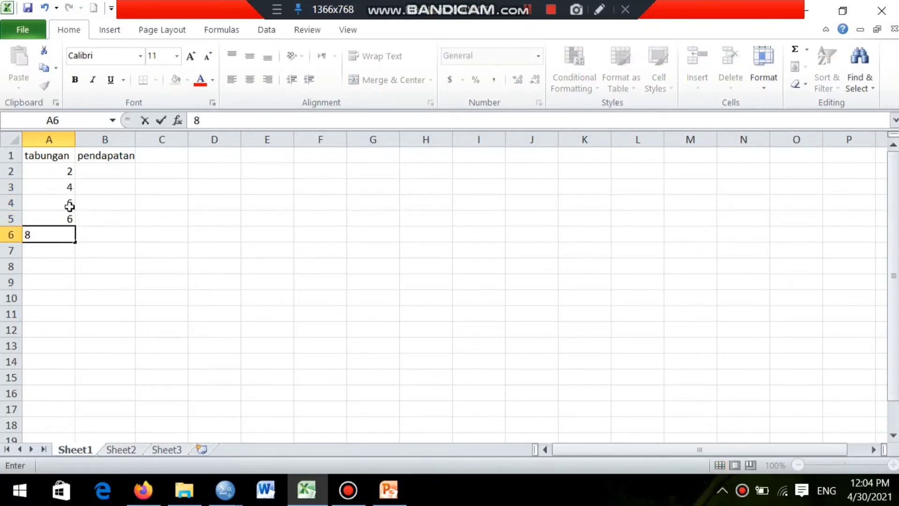
pyautogui.press('Return')
# Enter 8, 9, 8, 9 and 10 in cells A7 to A11 of the tabungan column and dismiss the chat notification
pyautogui.write('8')
pyautogui.press('Return')
pyautogui.write('9')
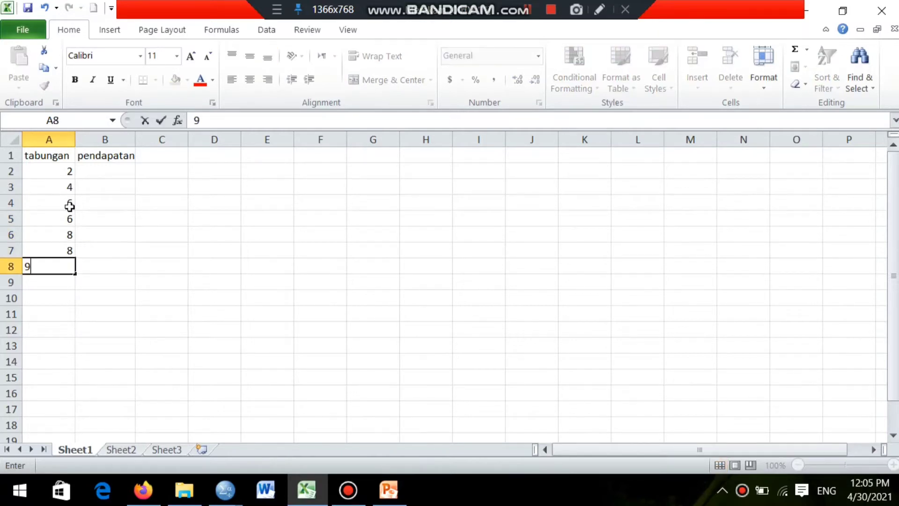
pyautogui.press('Return')
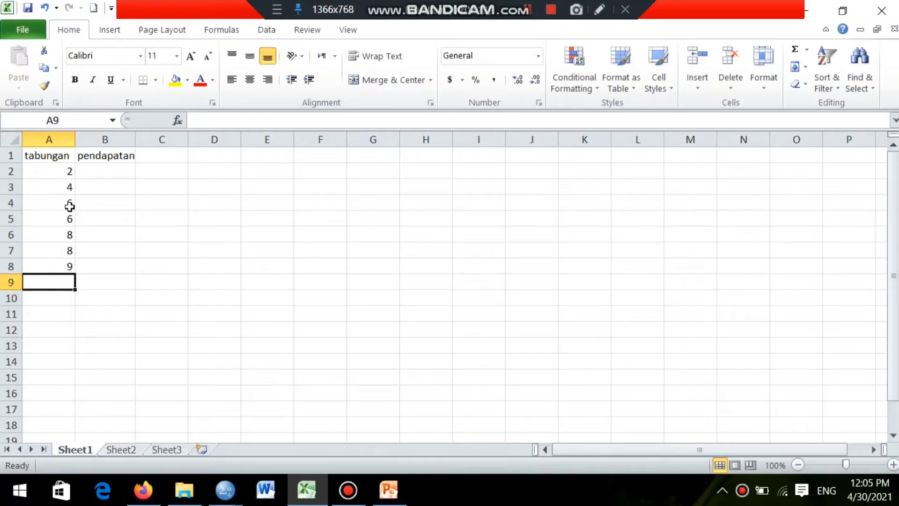
pyautogui.write('9')
pyautogui.press('BackSpace')
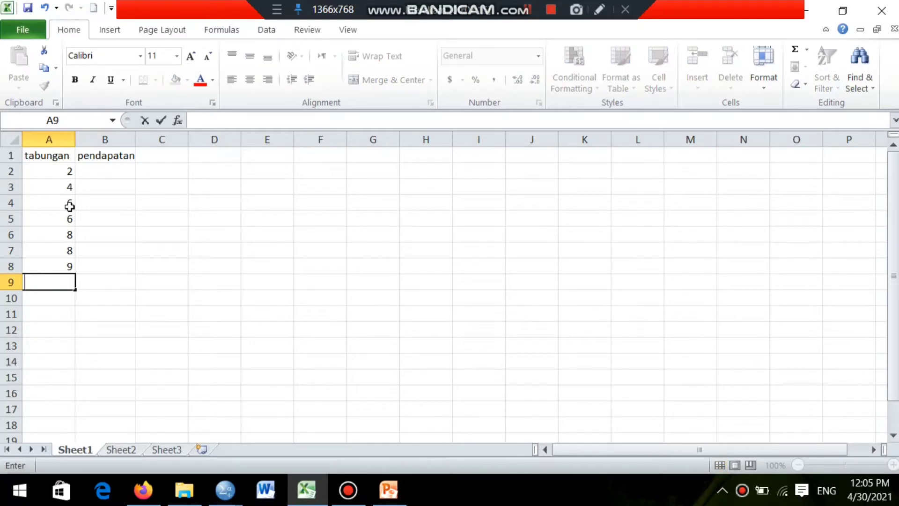
pyautogui.write('8')
pyautogui.press('Return')
pyautogui.write('9')
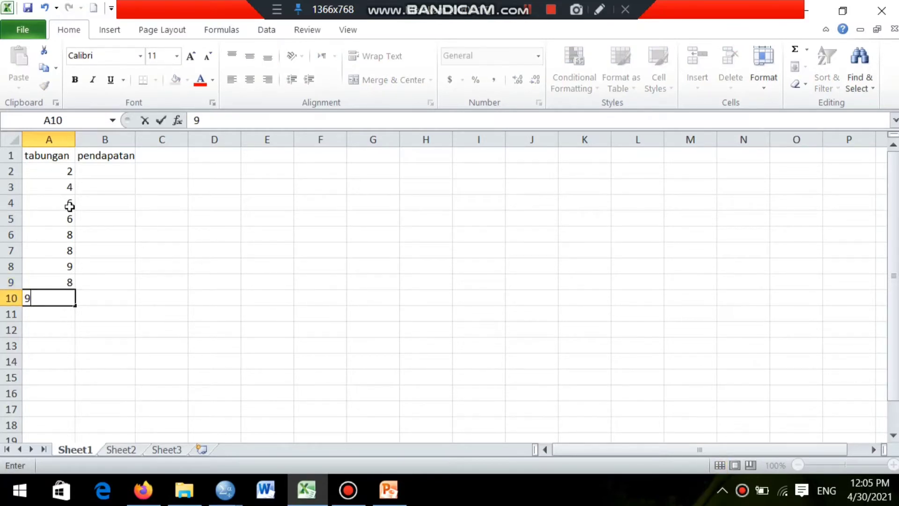
pyautogui.press('Return')
pyautogui.write('10')
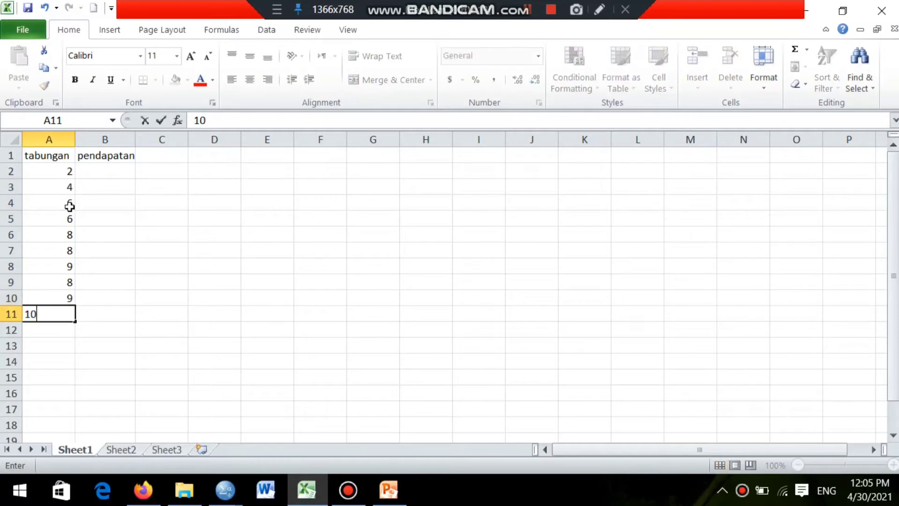
pyautogui.press('Return')
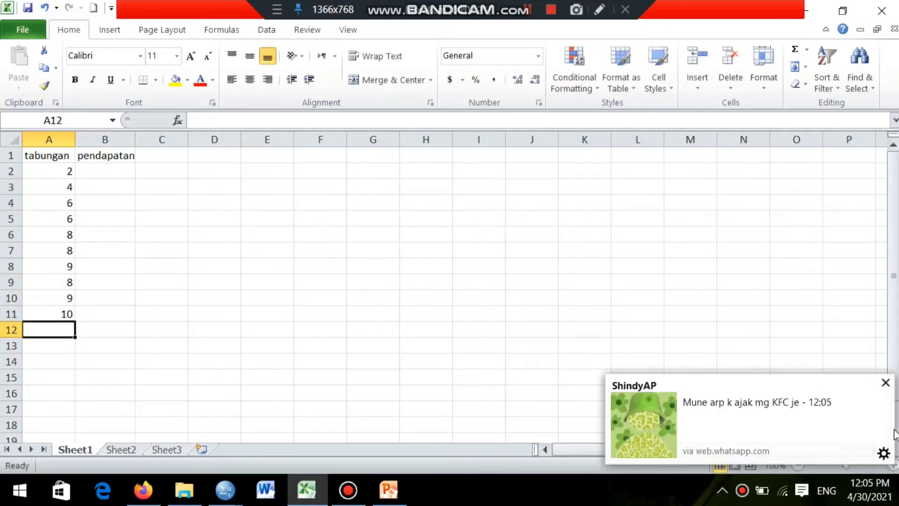
pyautogui.click(886, 384)
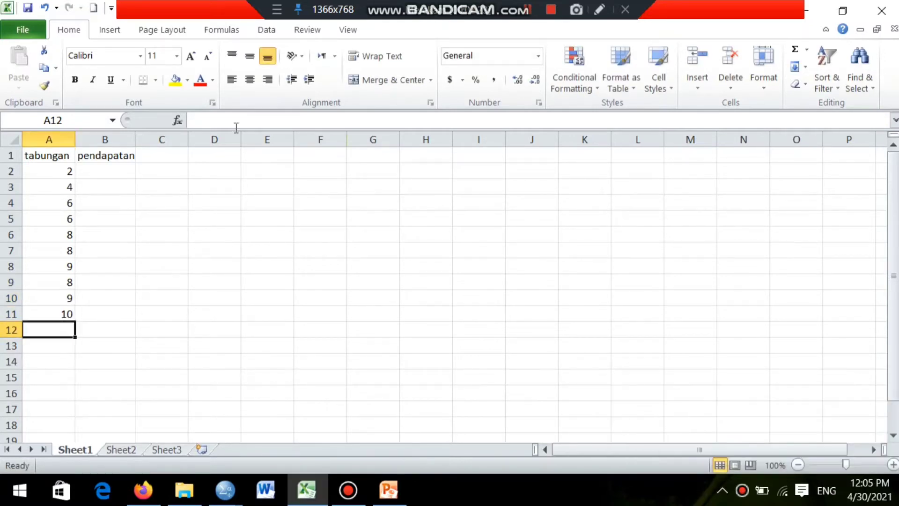
# Enter the values 10, 20, 50, 55 and 60 in cells B2 to B6 under the pendapatan heading
pyautogui.click(125, 171)
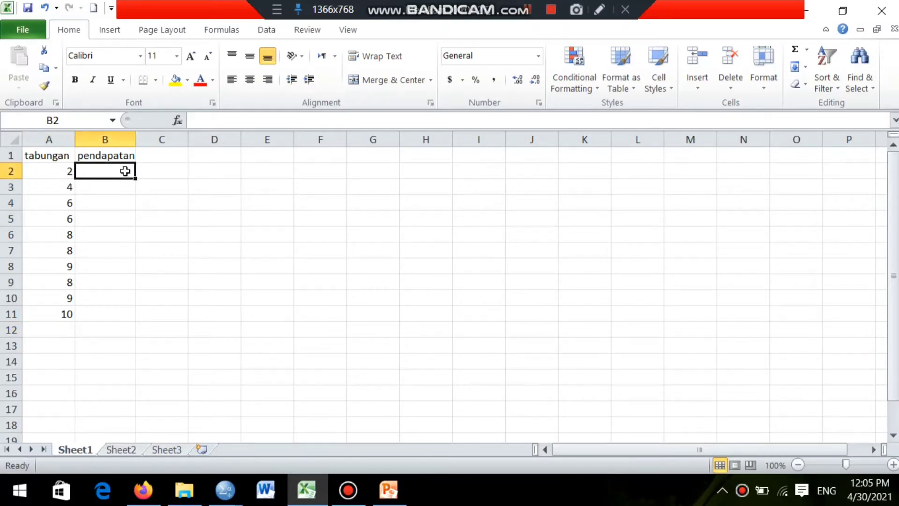
pyautogui.write('10')
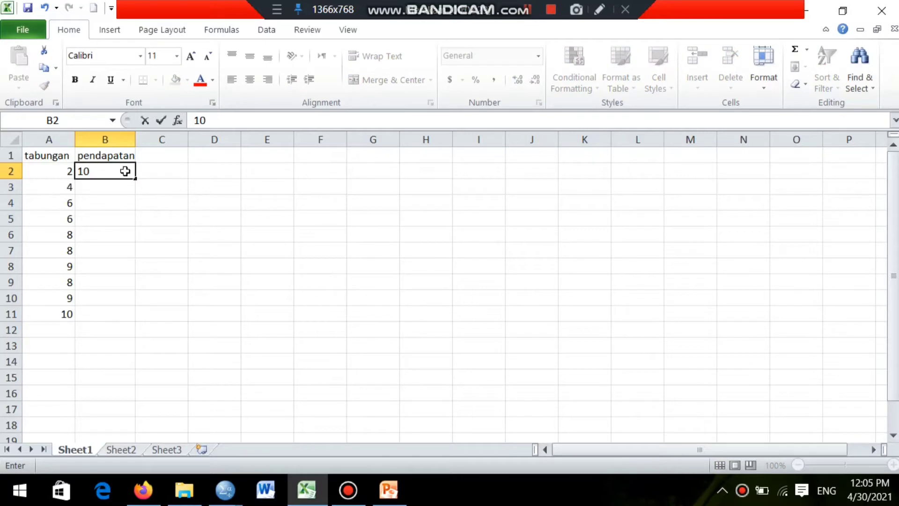
pyautogui.press('Return')
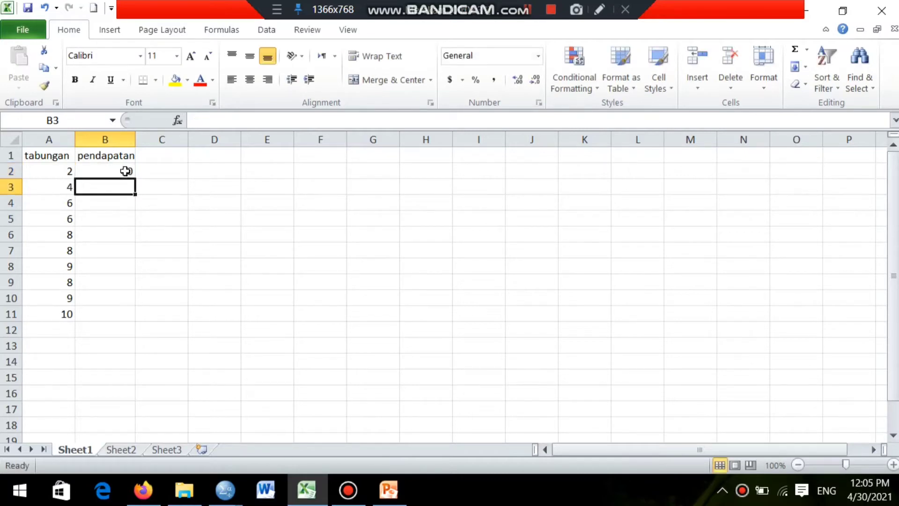
pyautogui.write('20')
pyautogui.press('Return')
pyautogui.write('50')
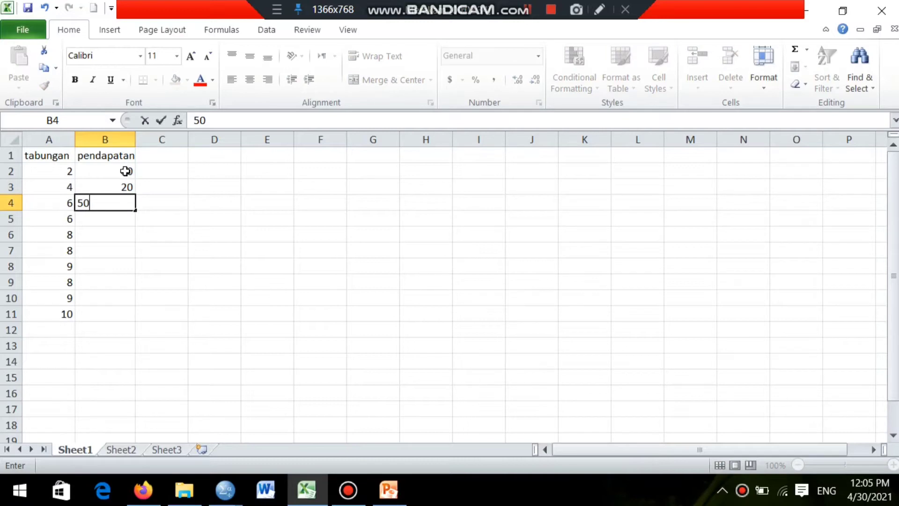
pyautogui.press('Return')
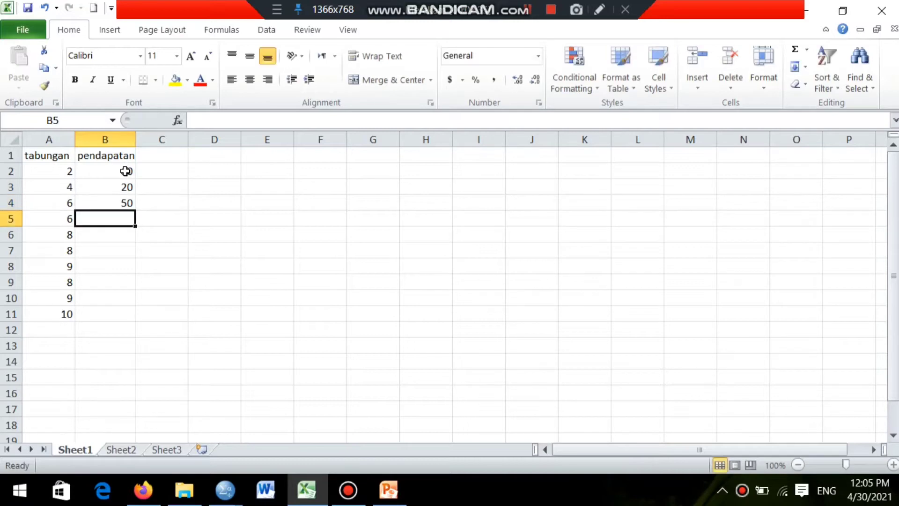
pyautogui.write('55')
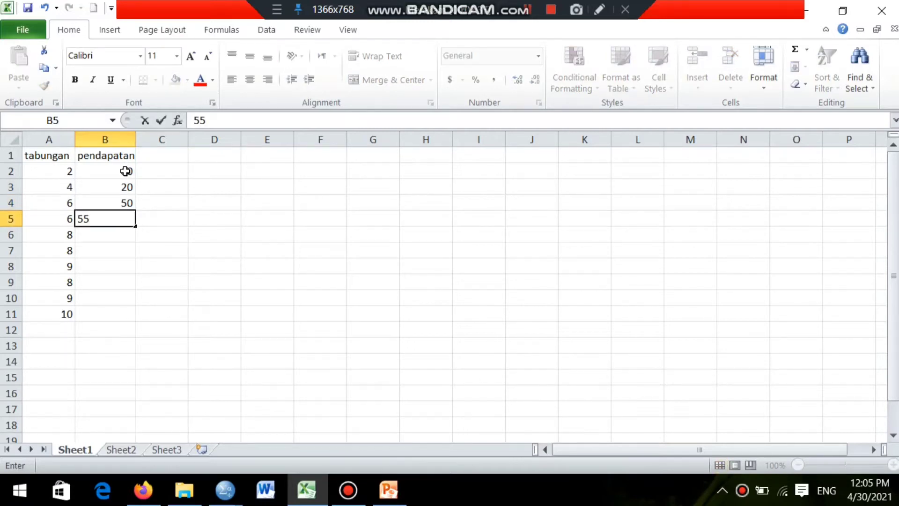
pyautogui.press('Return')
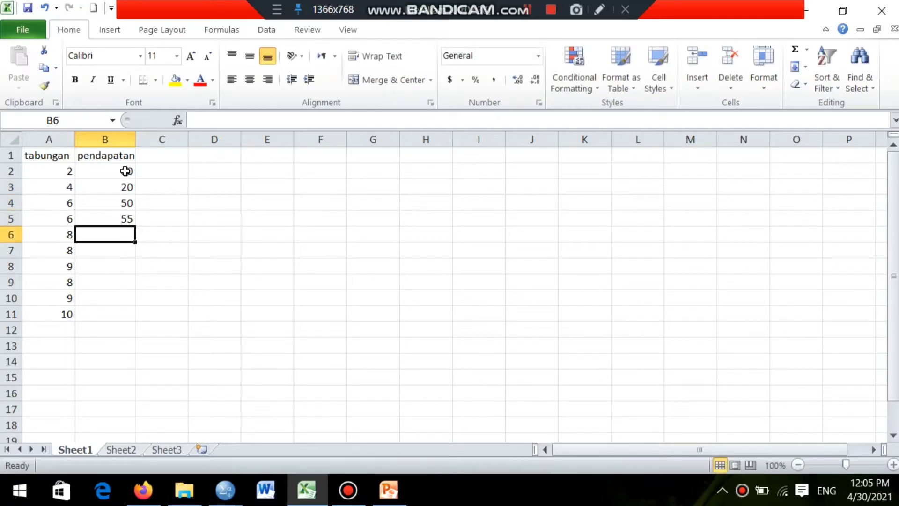
pyautogui.write('60')
pyautogui.press('Return')
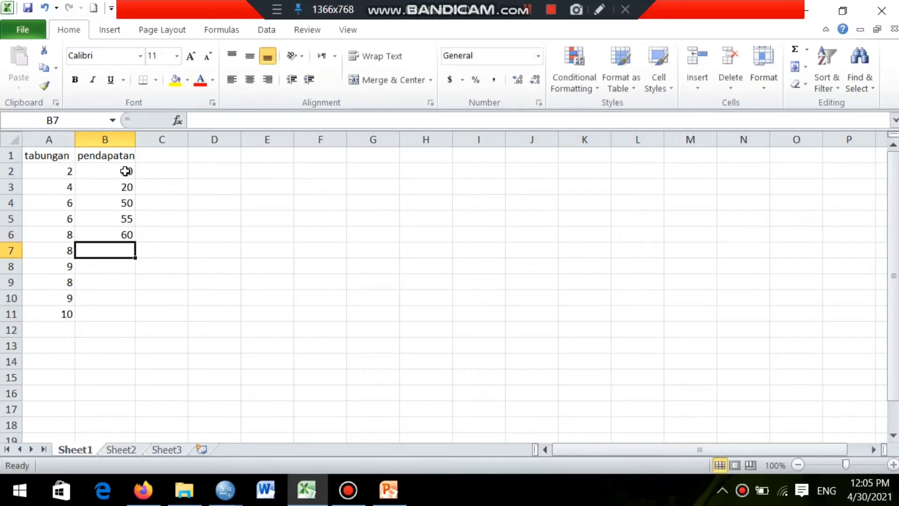
# Enter the values 65, 75, 70, 81 and 85 in cells B7 to B11 of the pendapatan column
pyautogui.write('65')
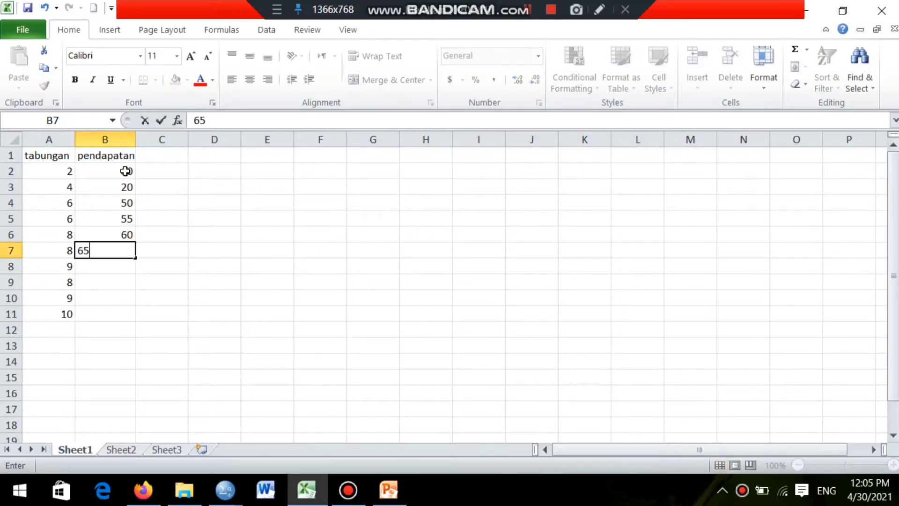
pyautogui.press('Return')
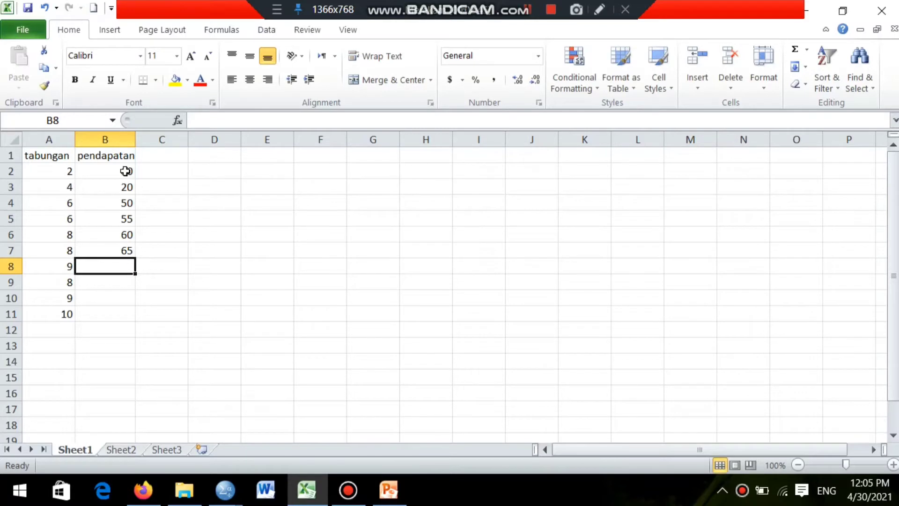
pyautogui.write('75')
pyautogui.press('Return')
pyautogui.write('7')
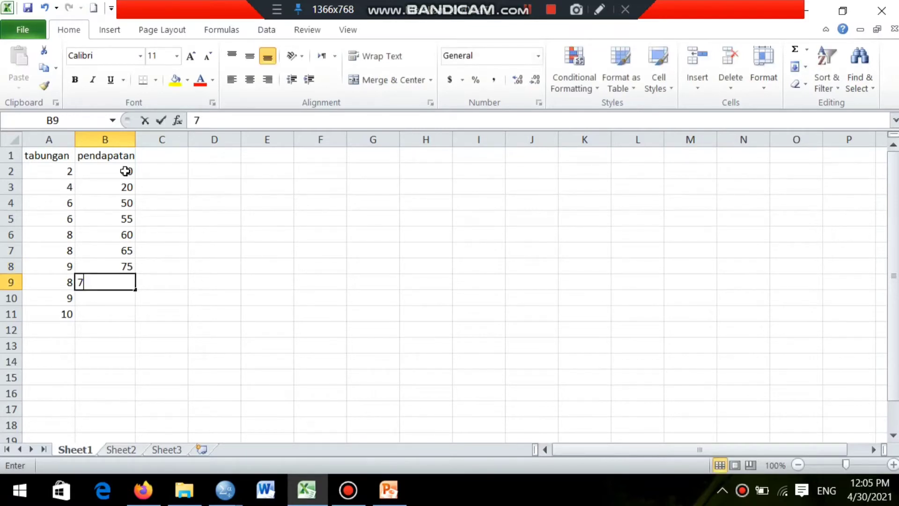
pyautogui.write('0')
pyautogui.press('Return')
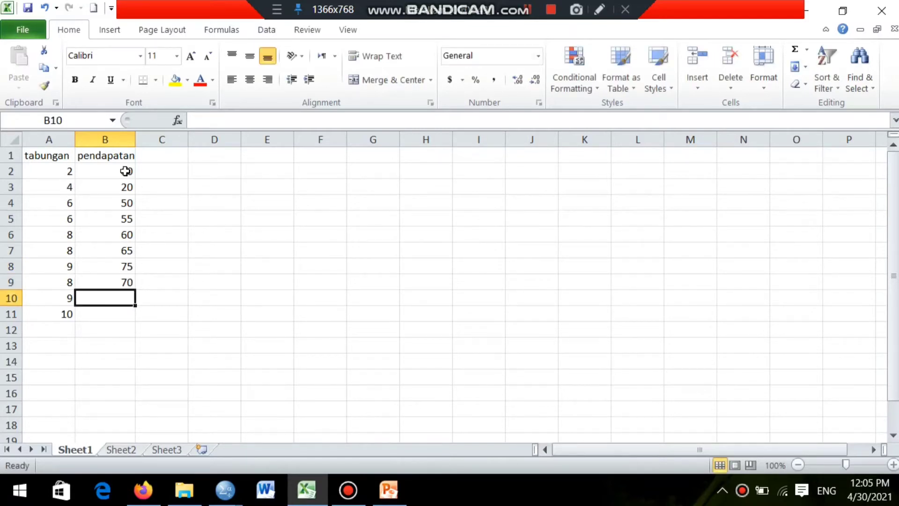
pyautogui.write('8')
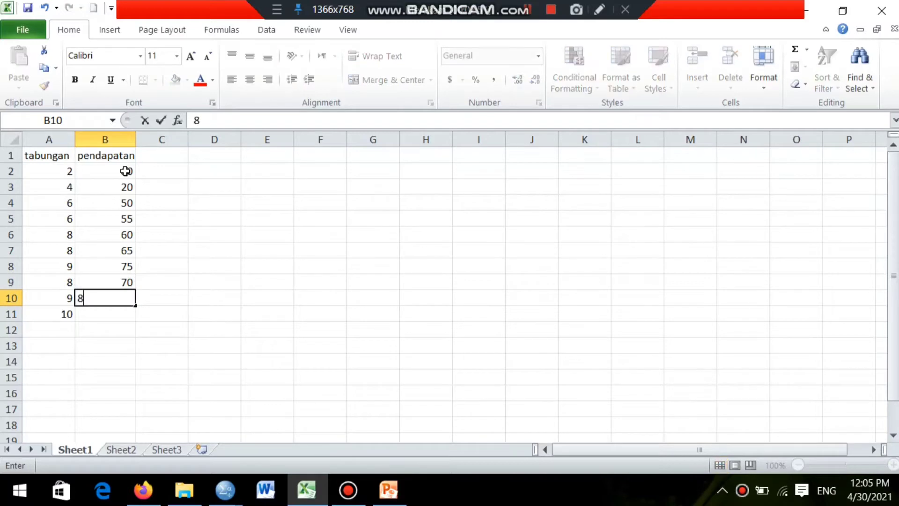
pyautogui.write('1')
pyautogui.press('Return')
pyautogui.write('85')
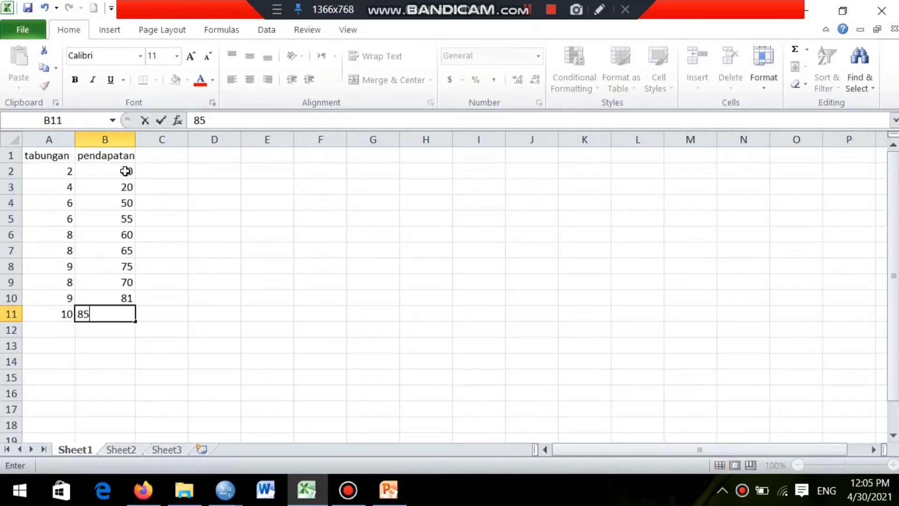
pyautogui.press('Return')
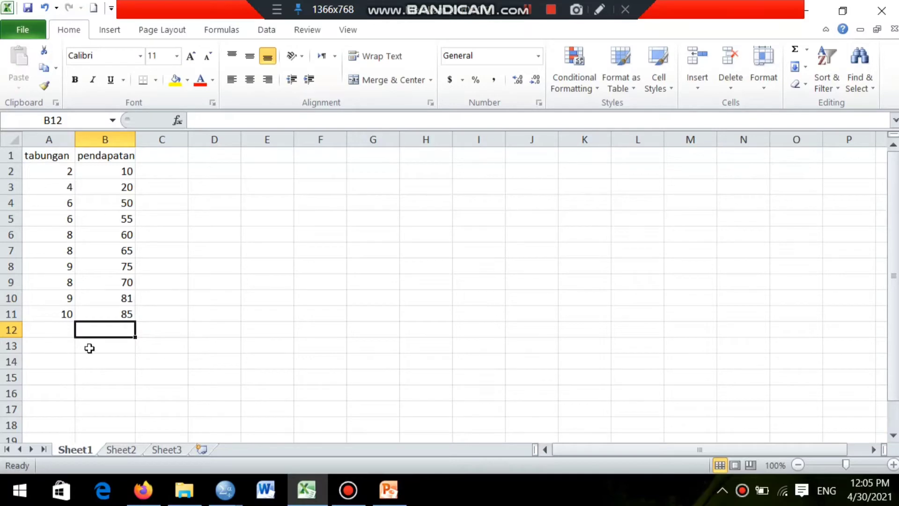
# Switch to the empty Untitled1 dataset in SPSS, dismiss the recording timer notice and show the variable definitions
pyautogui.moveTo(225, 490)
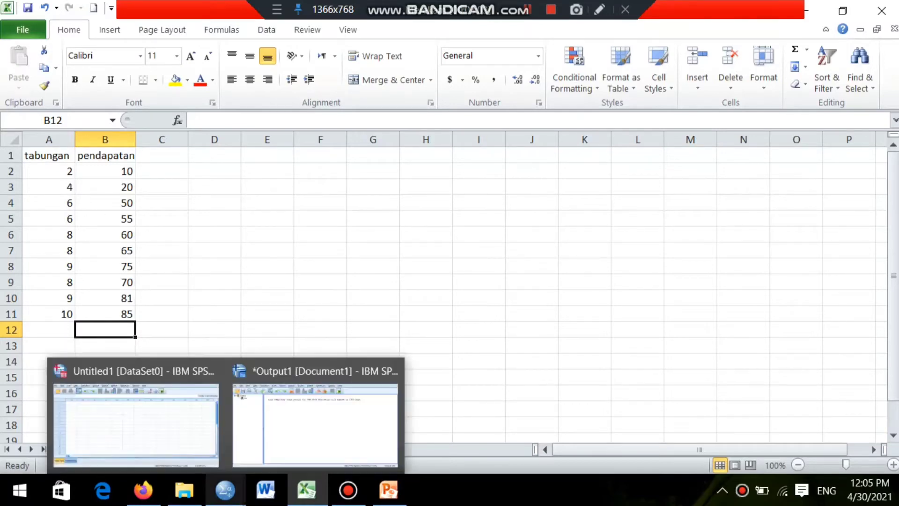
pyautogui.click(151, 418)
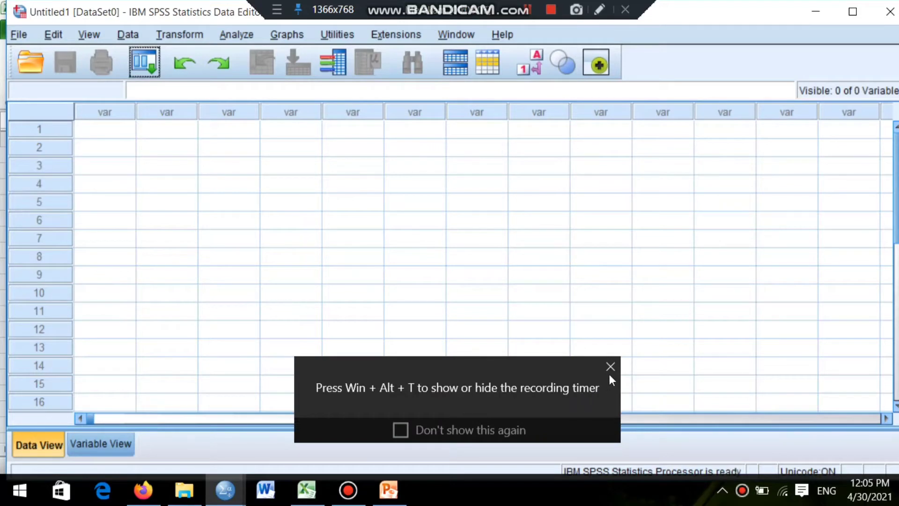
pyautogui.click(610, 367)
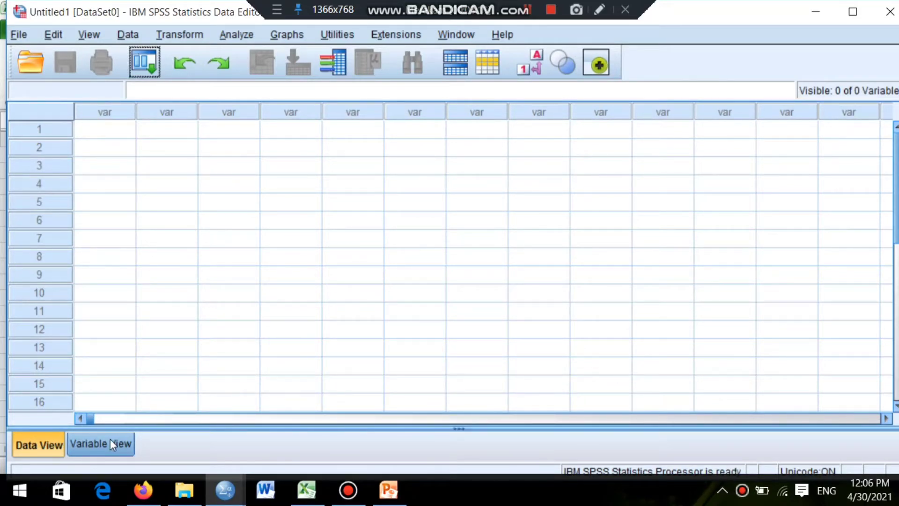
pyautogui.click(96, 449)
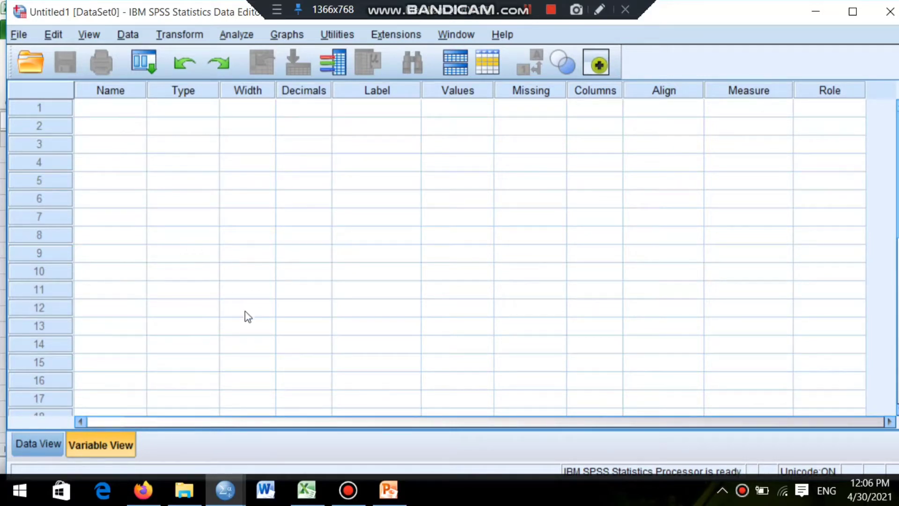
# Define two variables named tabungan and pendapatan in the first two rows of the variable list
pyautogui.click(97, 114)
pyautogui.write('tabungan')
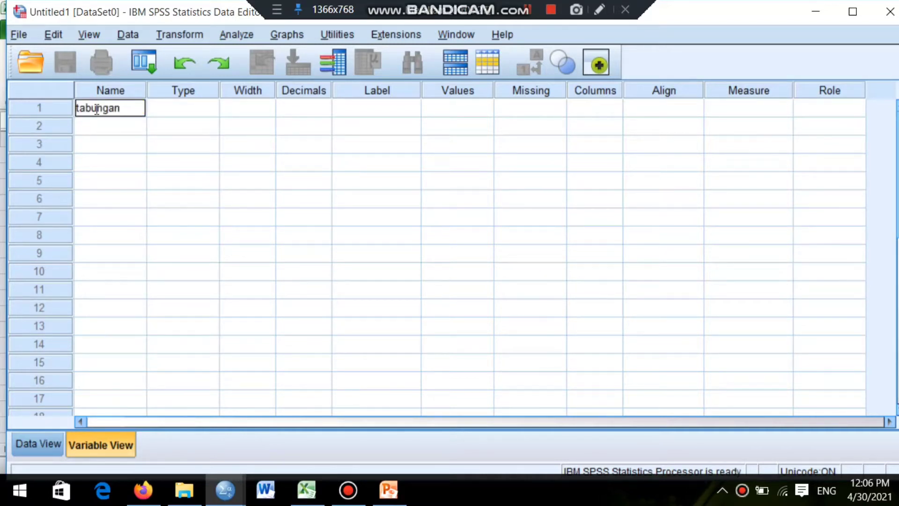
pyautogui.press('Return')
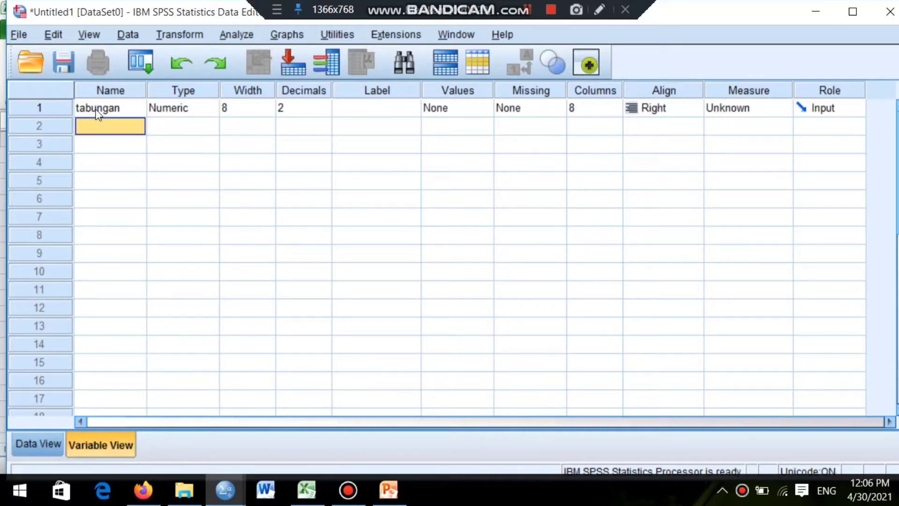
pyautogui.write('pen')
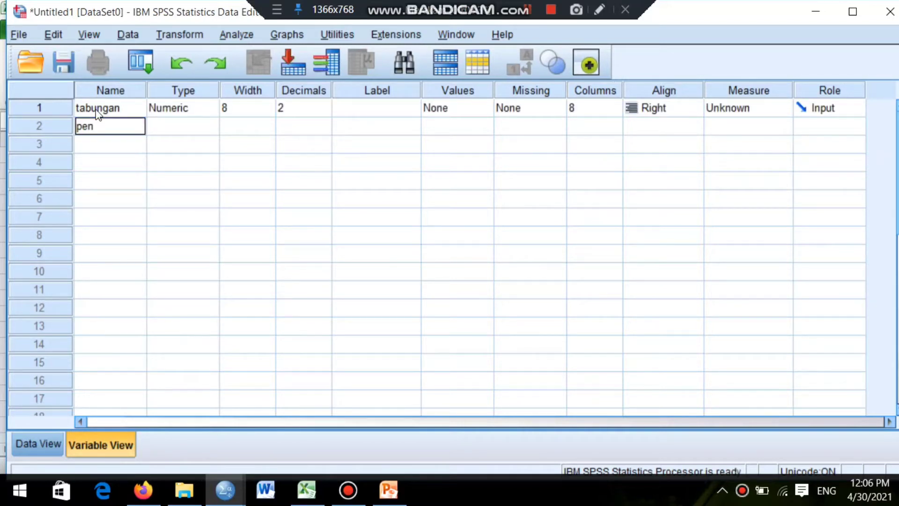
pyautogui.write('dapatan')
pyautogui.press('Return')
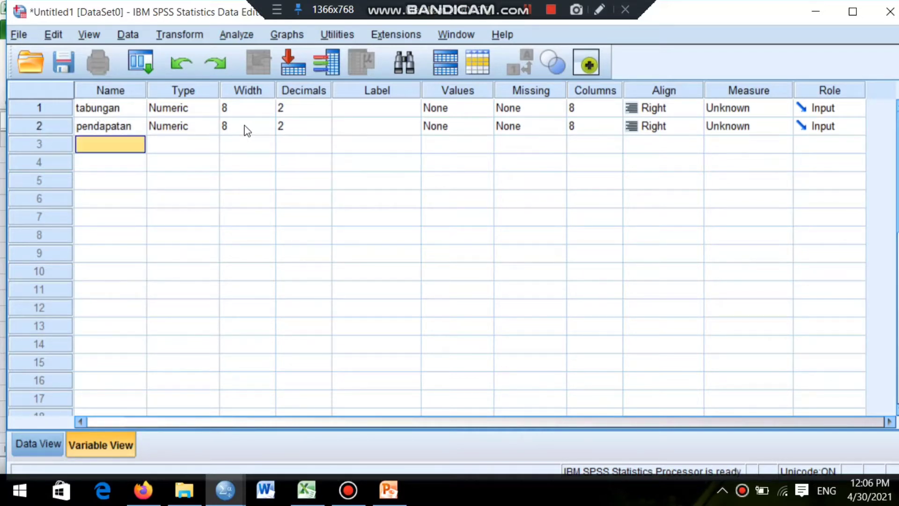
# Label the tabungan variable "jumlah tabungan" and the pendapatan variable "jumlah pendapatan"
pyautogui.click(356, 113)
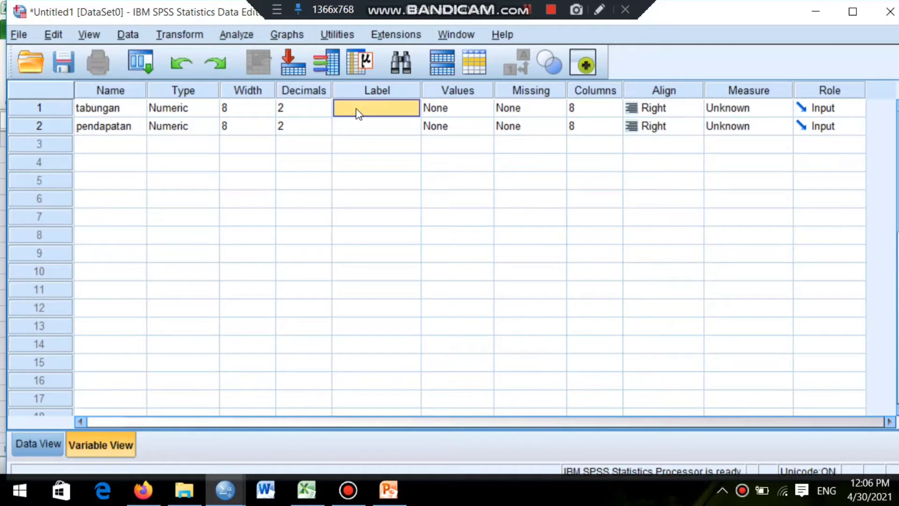
pyautogui.write('jumlah')
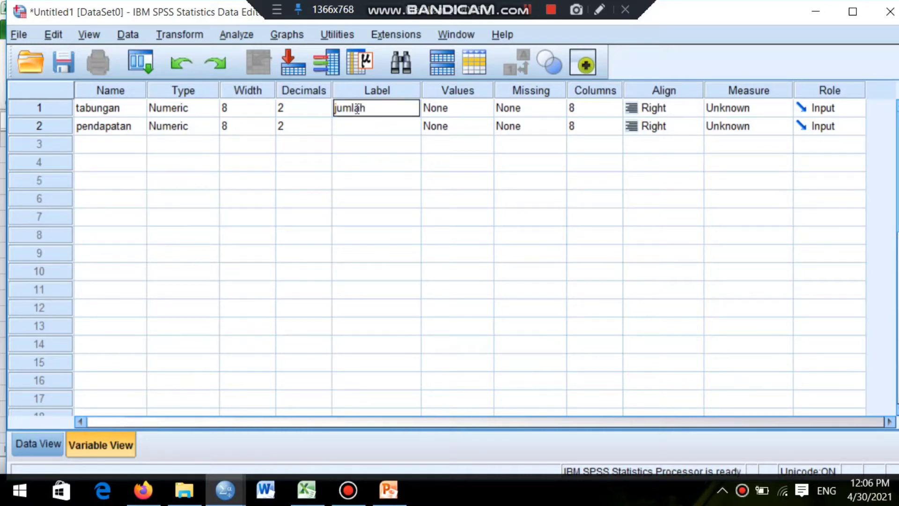
pyautogui.write(' tabungan')
pyautogui.press('Return')
pyautogui.write('jumla')
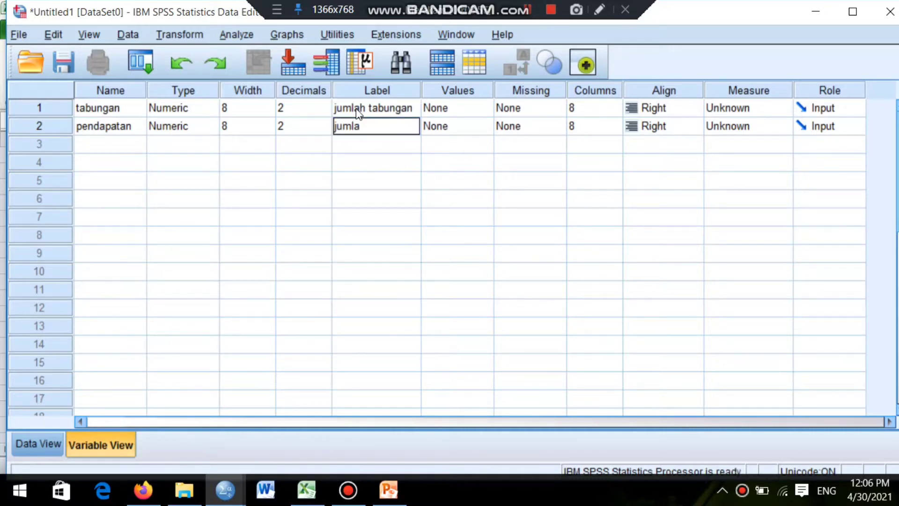
pyautogui.write('h [')
pyautogui.press('BackSpace')
pyautogui.write('pendapatan')
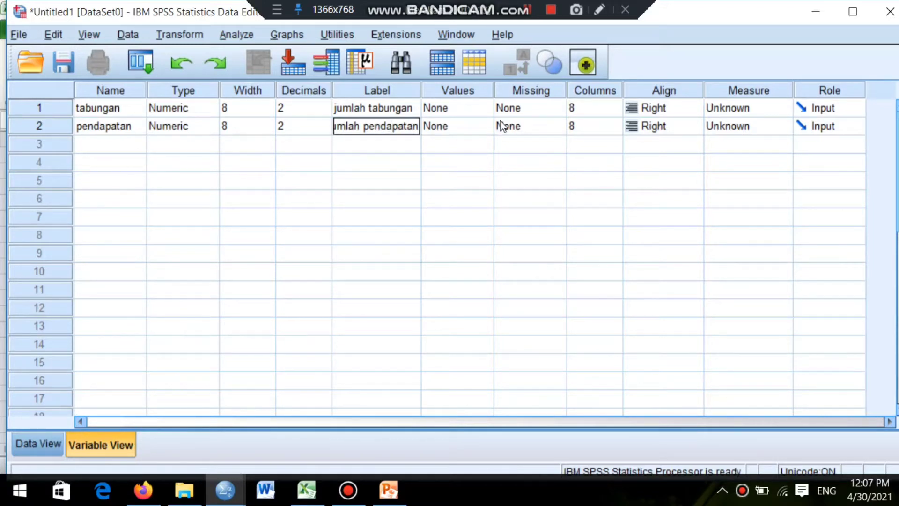
# Set the measurement level of tabungan and pendapatan to Nominal and show the data sheet
pyautogui.click(740, 108)
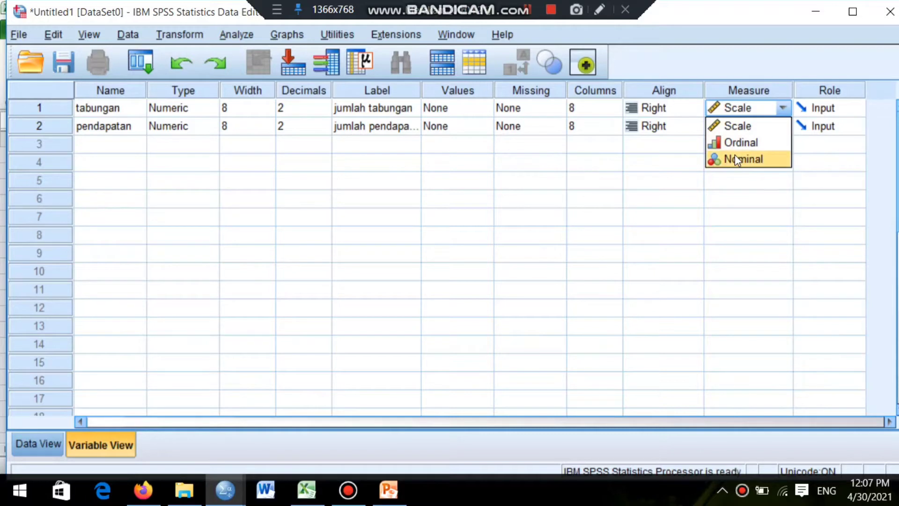
pyautogui.click(737, 160)
pyautogui.click(741, 124)
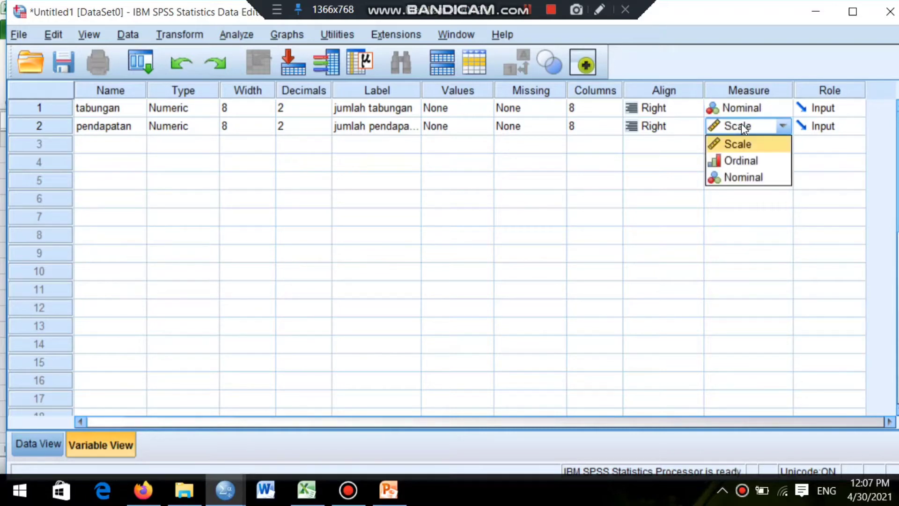
pyautogui.click(731, 178)
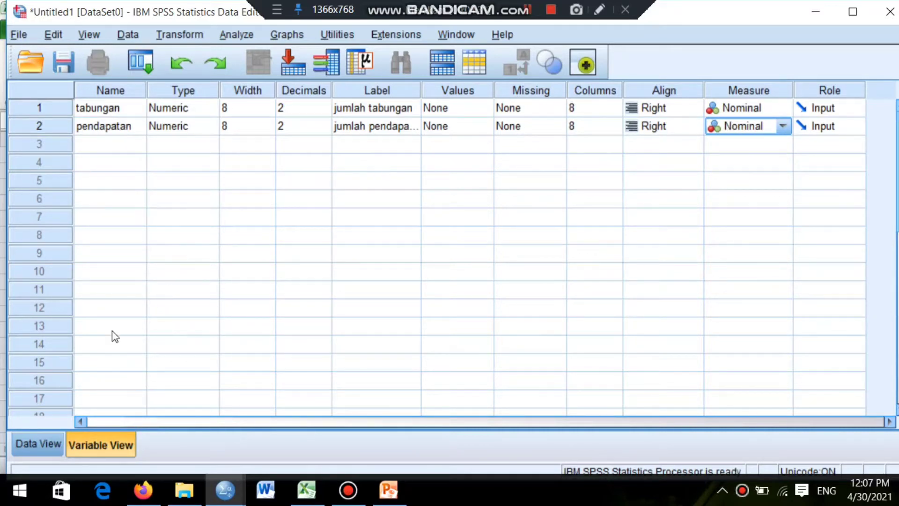
pyautogui.click(45, 436)
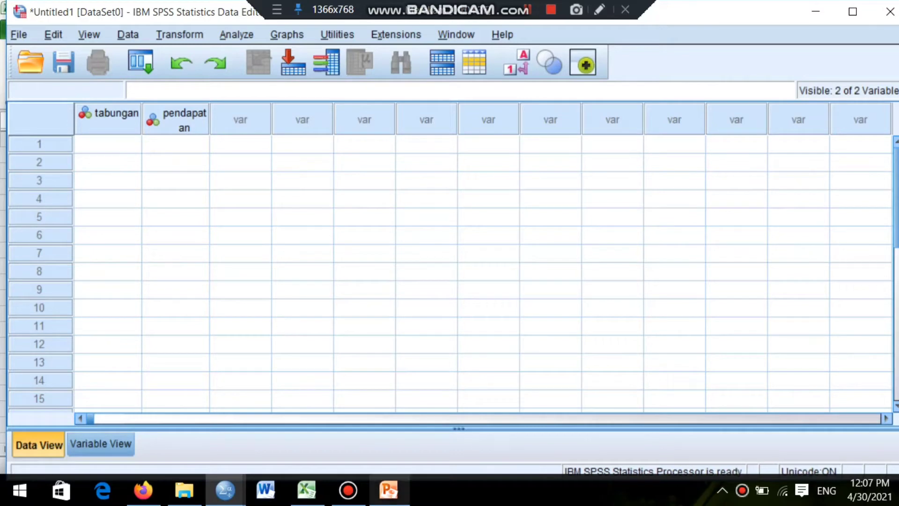
# Switch to the Excel workbook and copy the tabungan values in cells A2 to A11
pyautogui.click(307, 489)
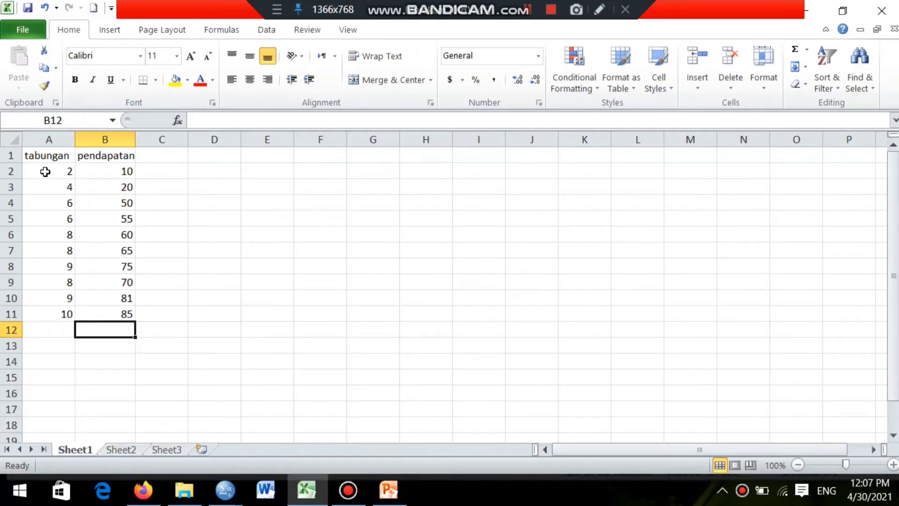
pyautogui.click(45, 172)
pyautogui.moveTo(45, 172); pyautogui.dragTo(52, 313)
pyautogui.rightClick(53, 270)
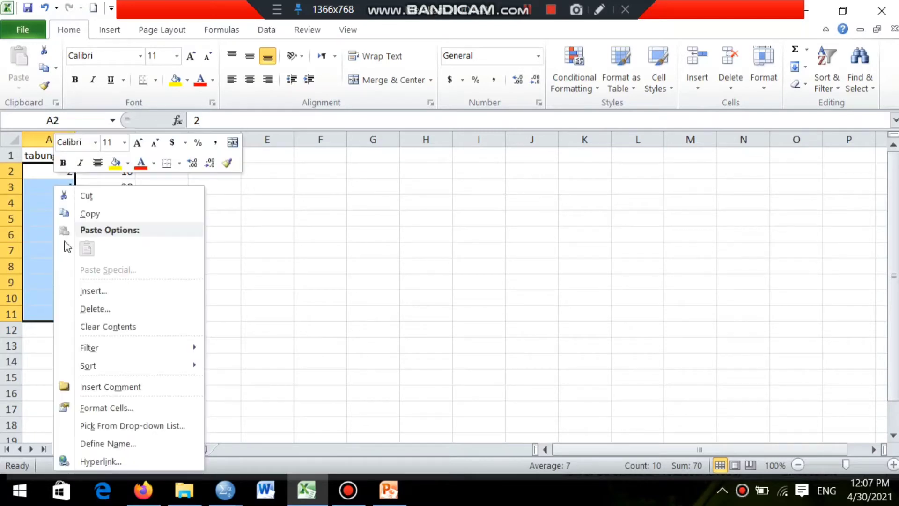
pyautogui.click(87, 210)
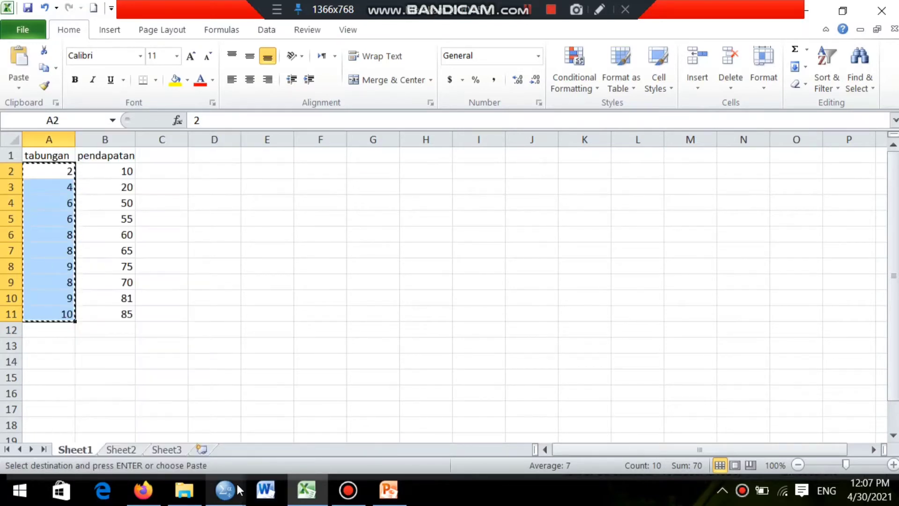
# Return to the SPSS dataset and paste the copied values into the tabungan column from row 1
pyautogui.moveTo(225, 489)
pyautogui.click(167, 440)
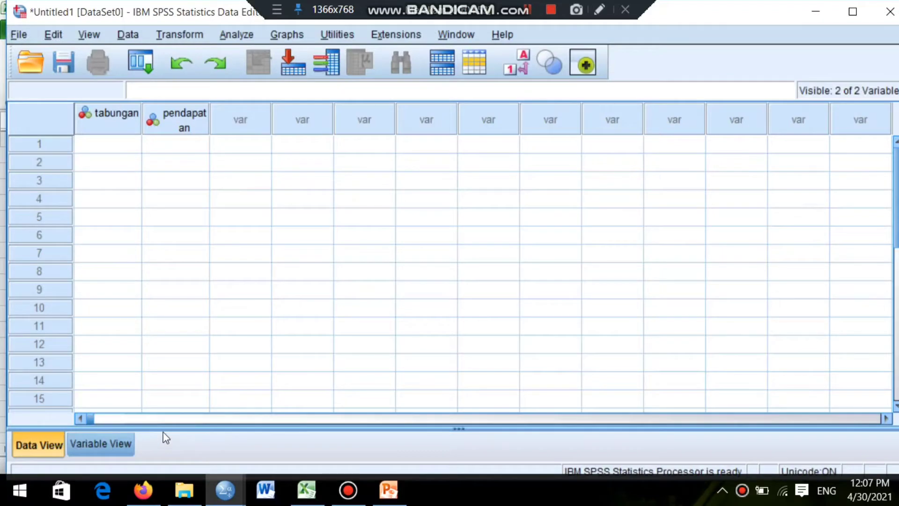
pyautogui.click(112, 144)
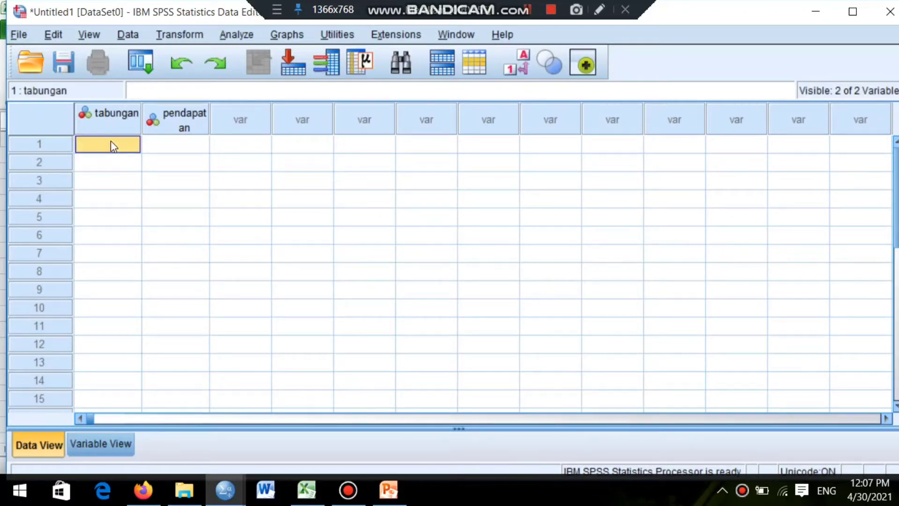
pyautogui.rightClick(111, 143)
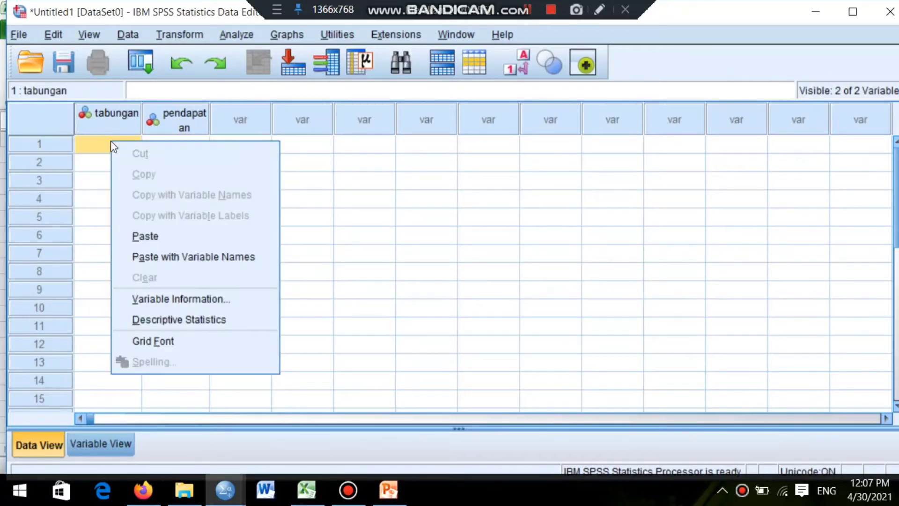
pyautogui.click(145, 236)
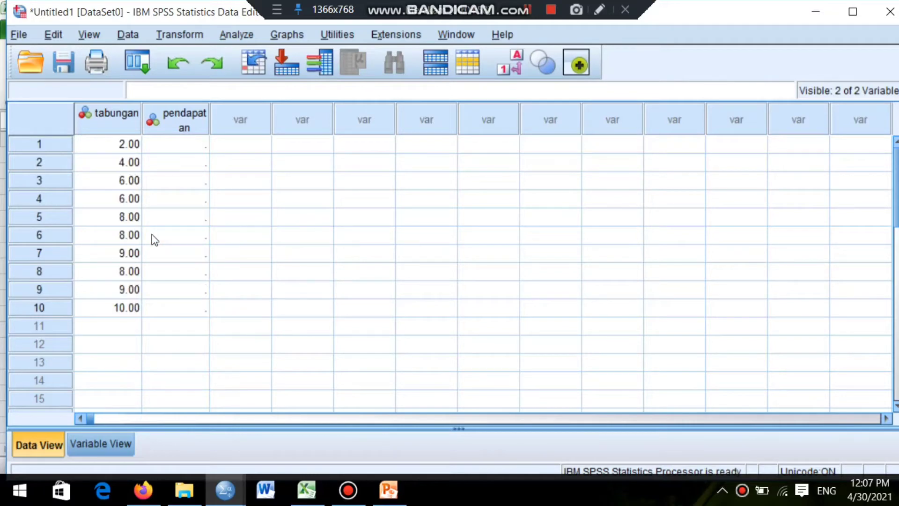
# Switch to the Excel workbook and copy the pendapatan values in cells B2 to B11
pyautogui.click(306, 497)
pyautogui.moveTo(110, 177); pyautogui.dragTo(114, 310)
pyautogui.rightClick(105, 263)
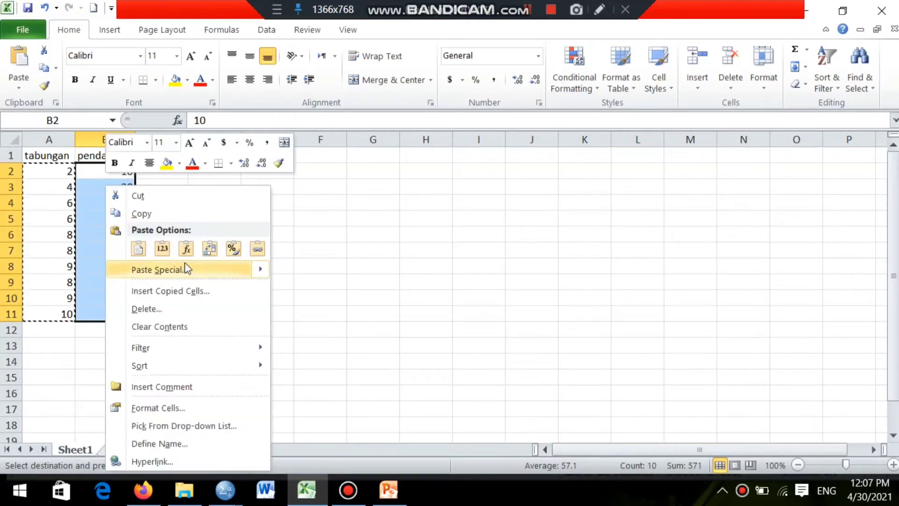
pyautogui.click(145, 214)
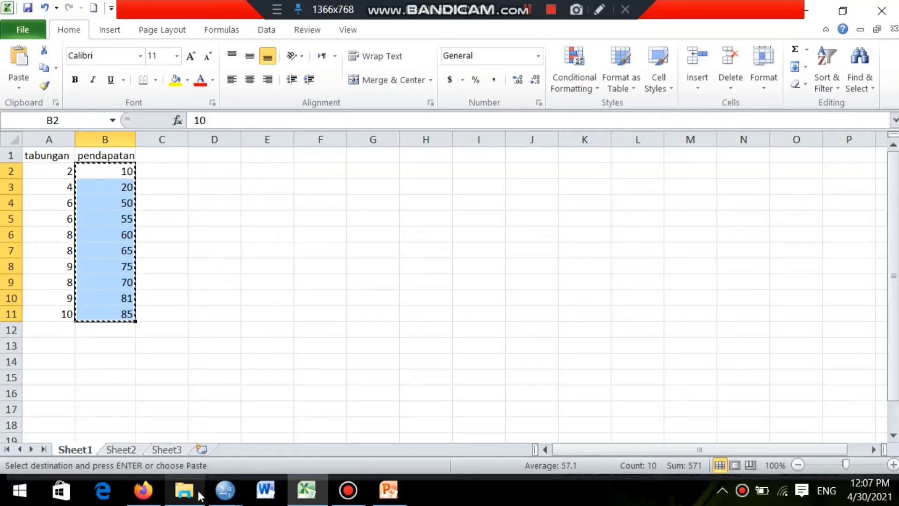
# Return to the SPSS dataset and paste the copied values into the pendapatan column from row 1
pyautogui.moveTo(225, 491)
pyautogui.click(168, 454)
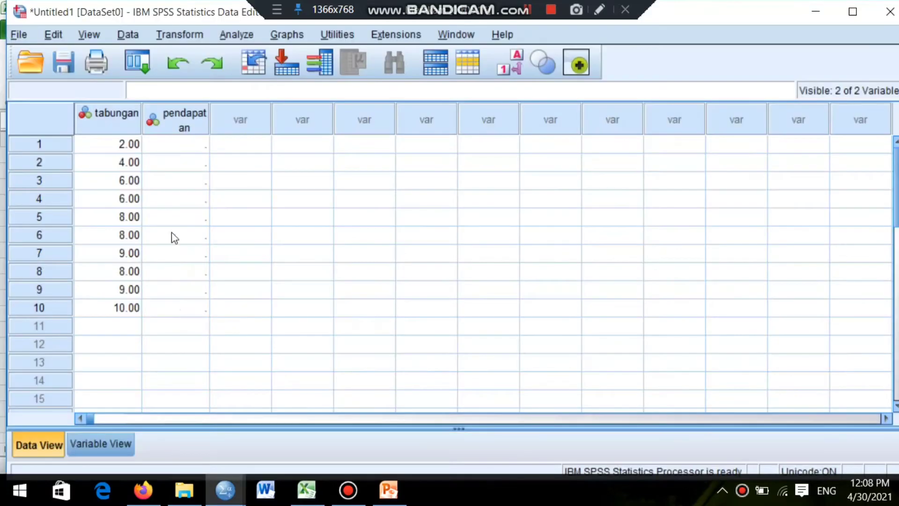
pyautogui.rightClick(175, 146)
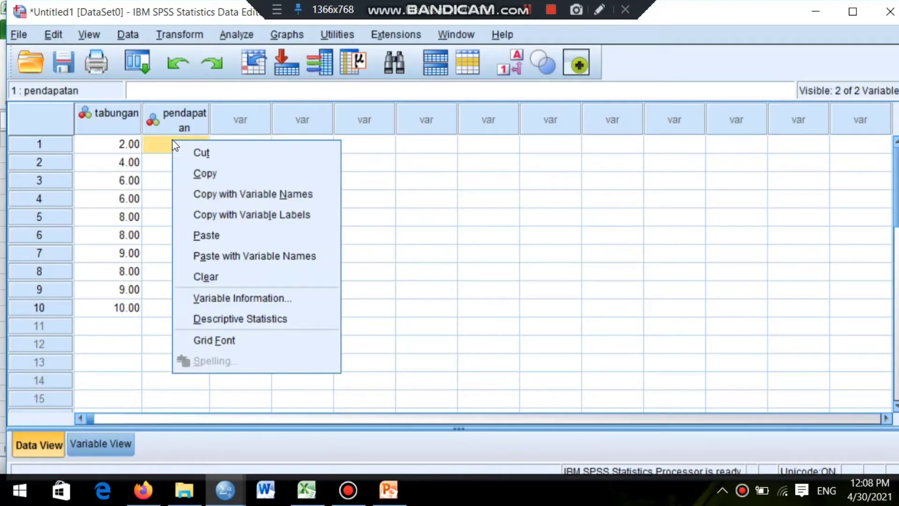
pyautogui.click(220, 236)
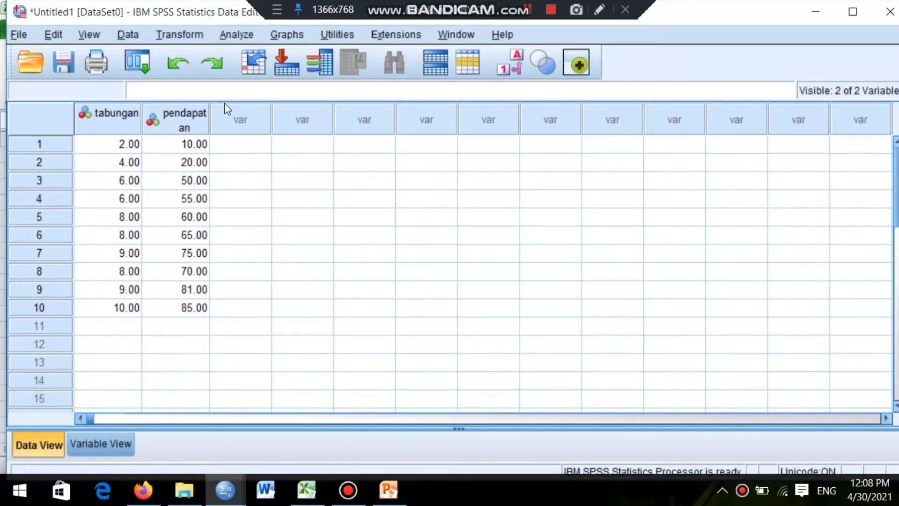
# Start a bivariate correlation analysis and add jumlah tabungan and jumlah pendapatan as its variables
pyautogui.click(229, 36)
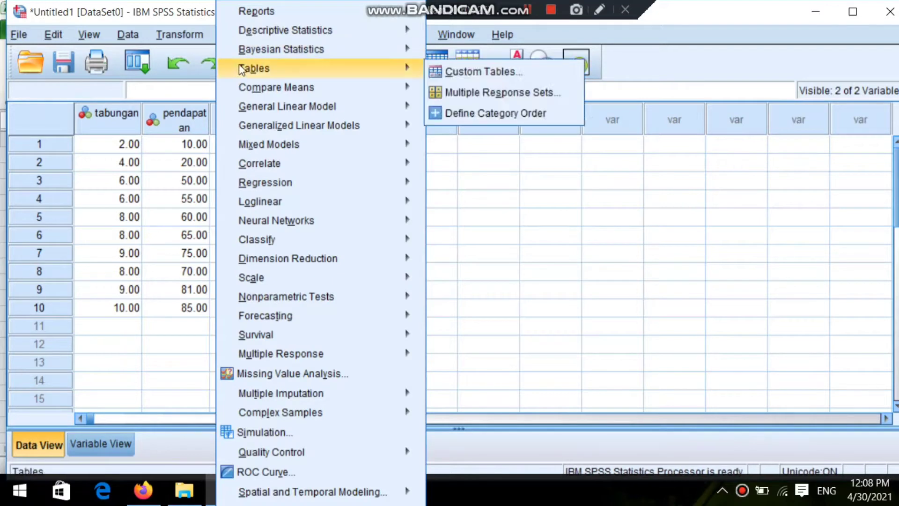
pyautogui.moveTo(267, 147)
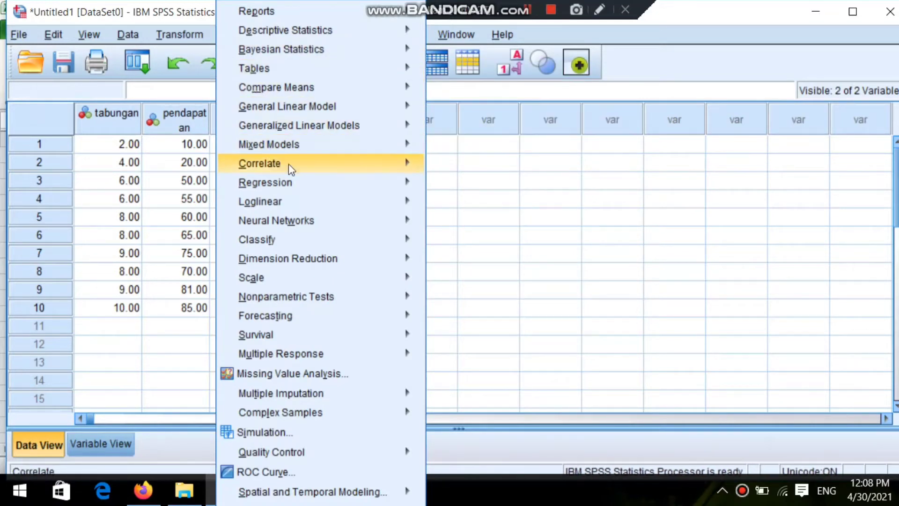
pyautogui.moveTo(375, 164)
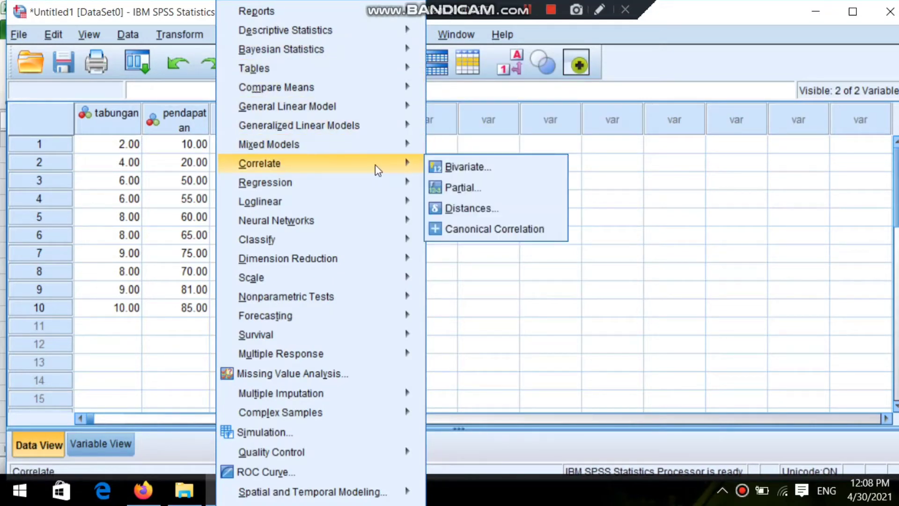
pyautogui.click(443, 172)
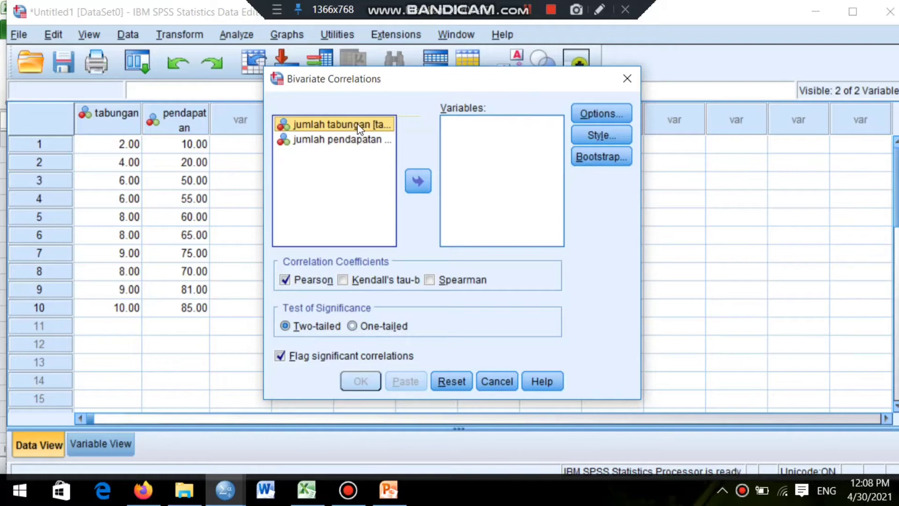
pyautogui.click(422, 181)
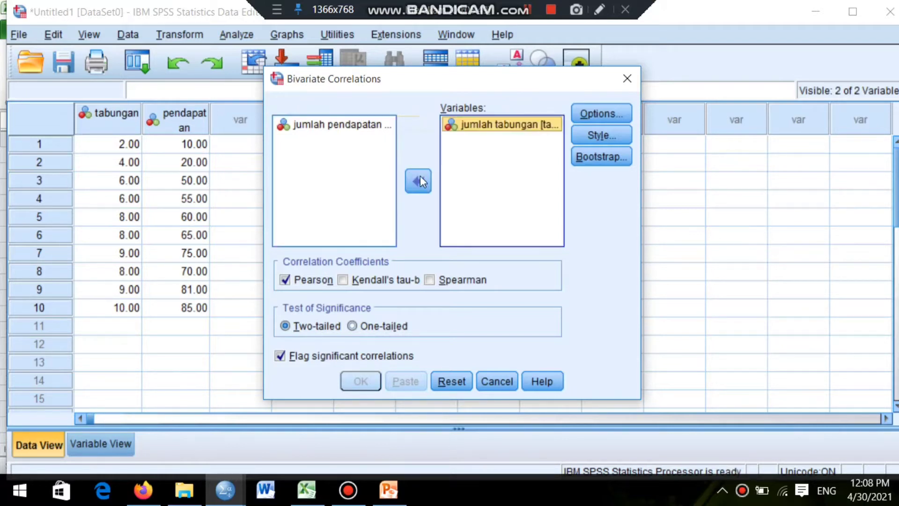
pyautogui.click(378, 126)
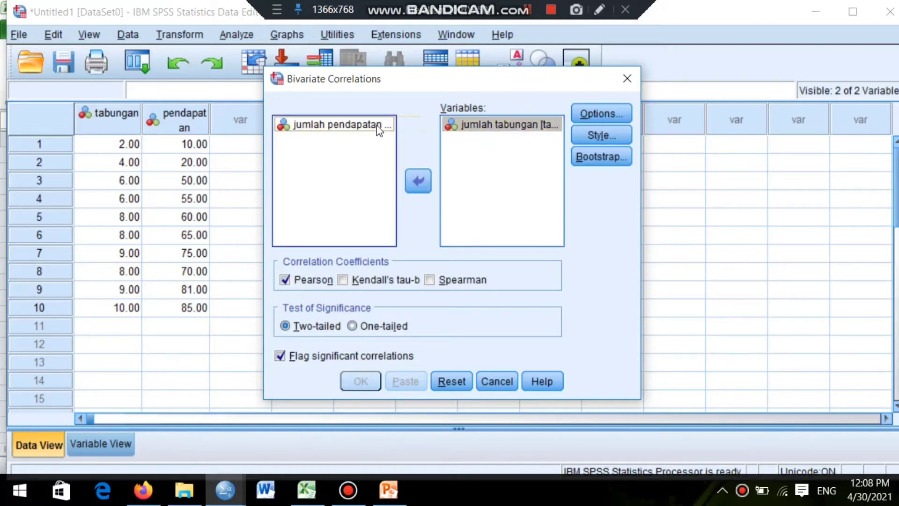
pyautogui.click(417, 179)
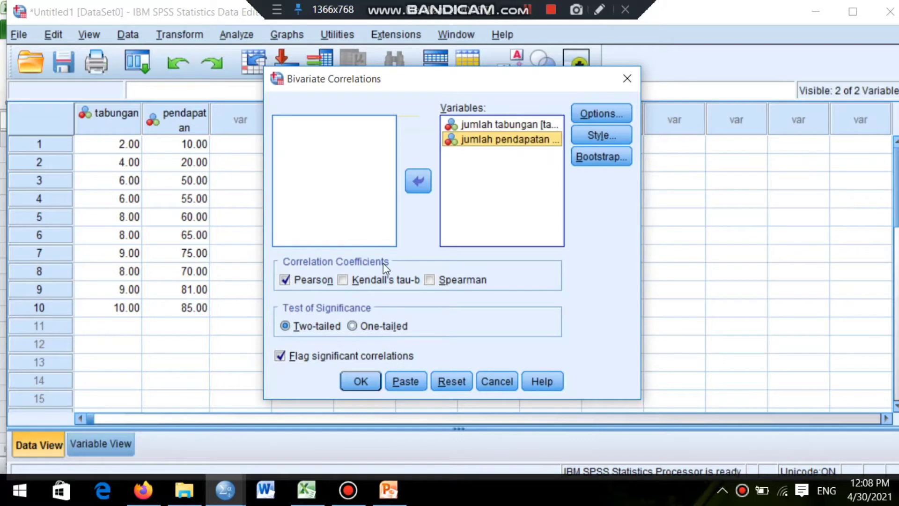
# Run the correlation with the Pearson coefficient and a two-tailed test, and dismiss the game clip notice
pyautogui.click(284, 281)
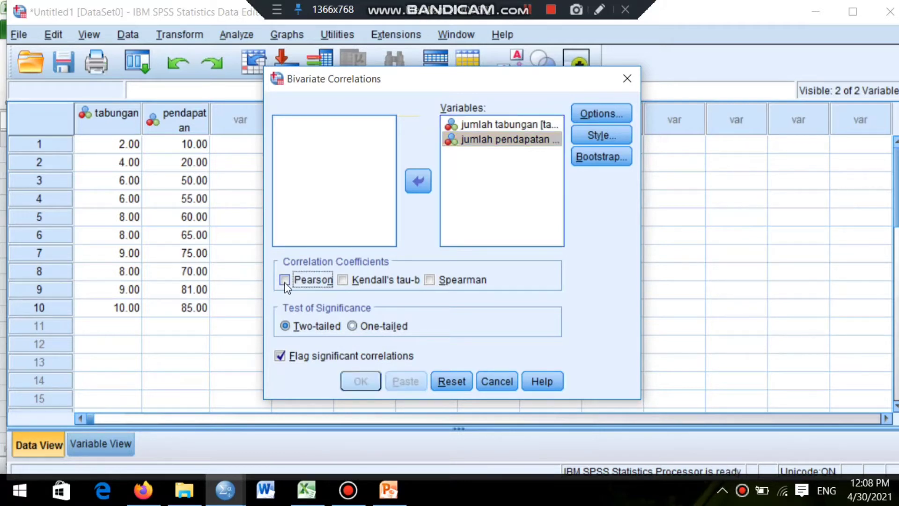
pyautogui.click(285, 281)
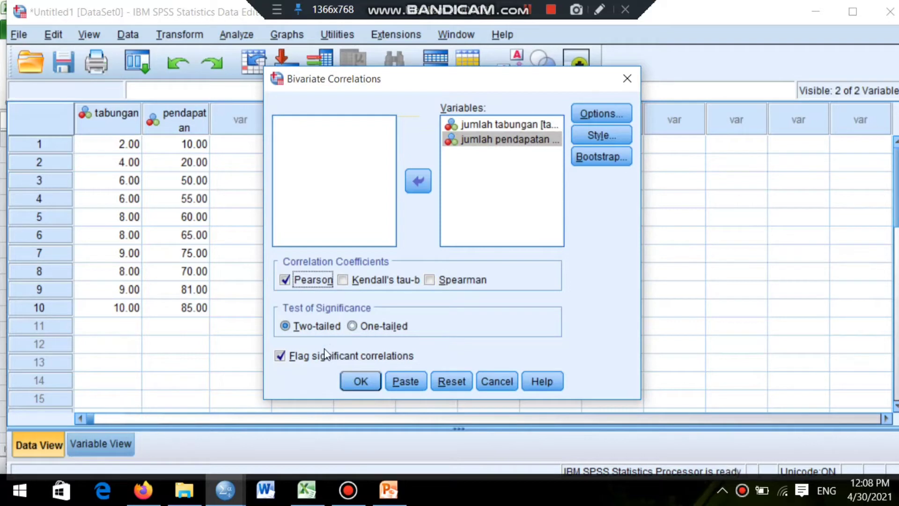
pyautogui.click(366, 378)
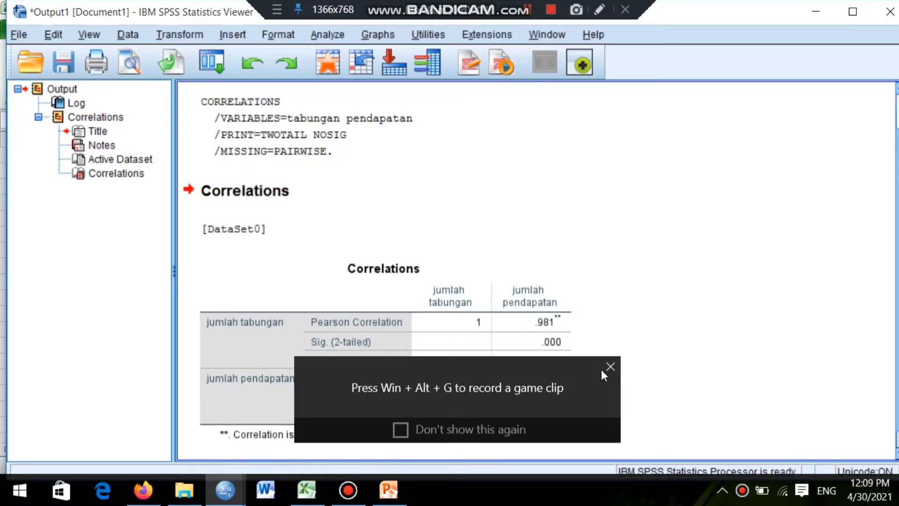
pyautogui.click(609, 367)
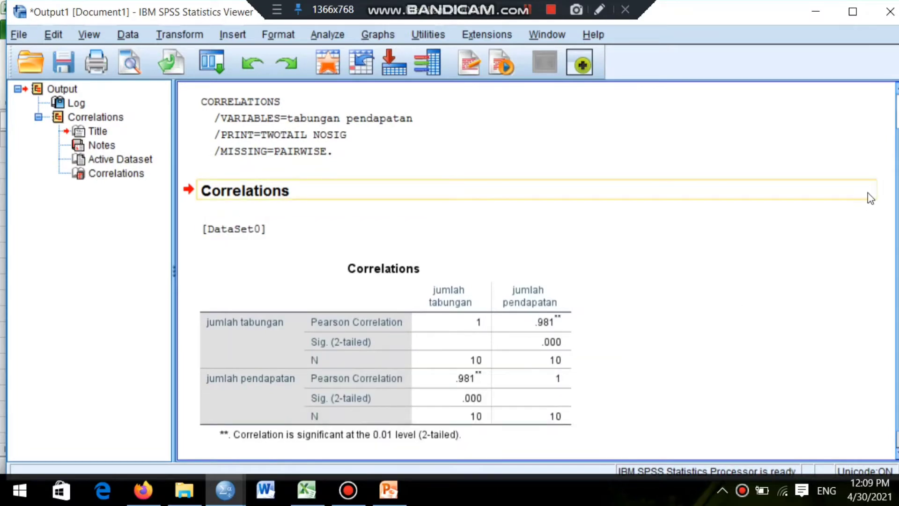
# Examine the Correlations table for the Pearson coefficients and two-tailed significance between jumlah tabungan and jumlah pendapatan
pyautogui.moveTo(898, 281); pyautogui.dragTo(898, 246)
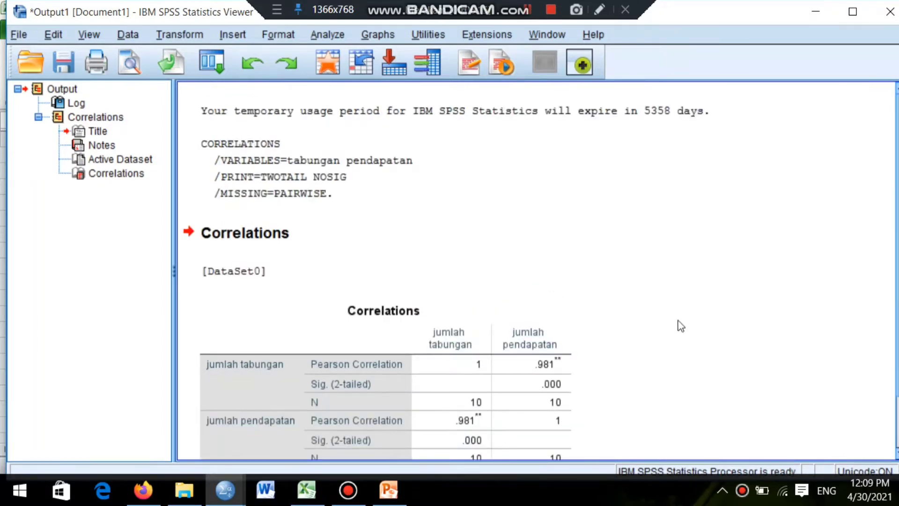
pyautogui.scroll(-3, 646, 332)
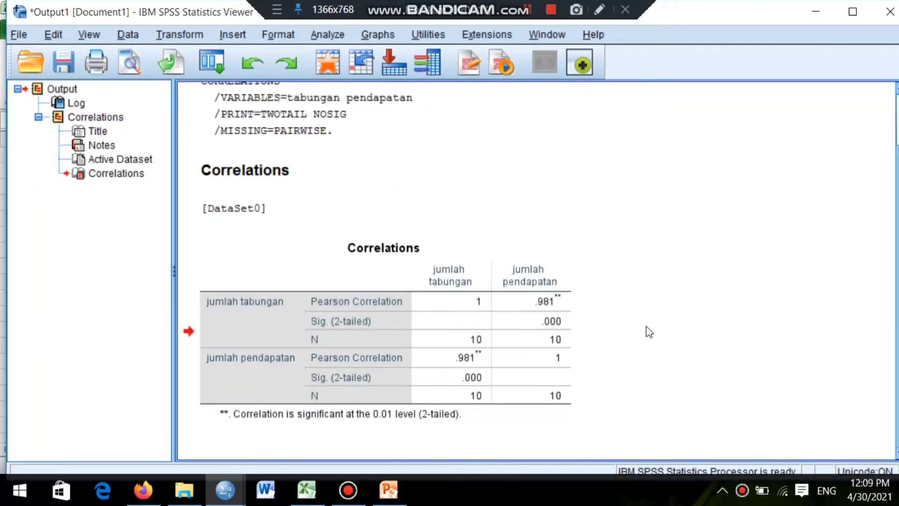
pyautogui.click(251, 311)
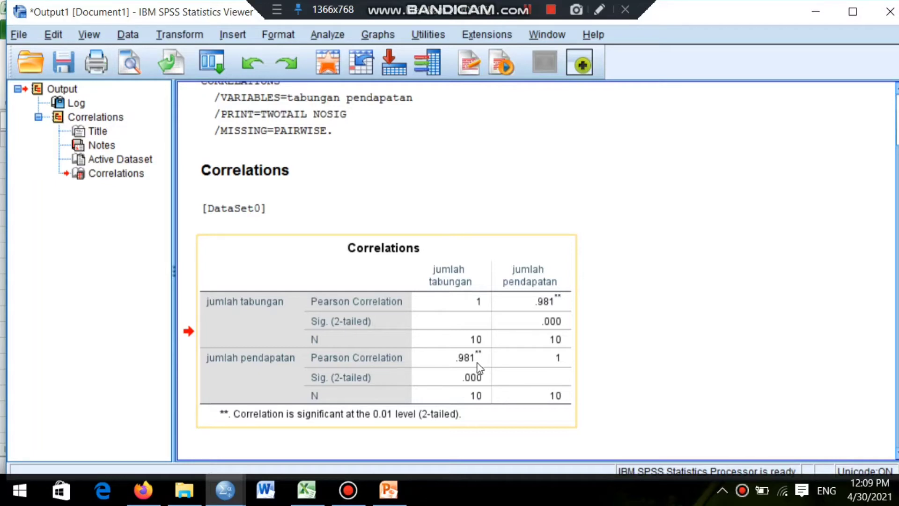
pyautogui.click(790, 328)
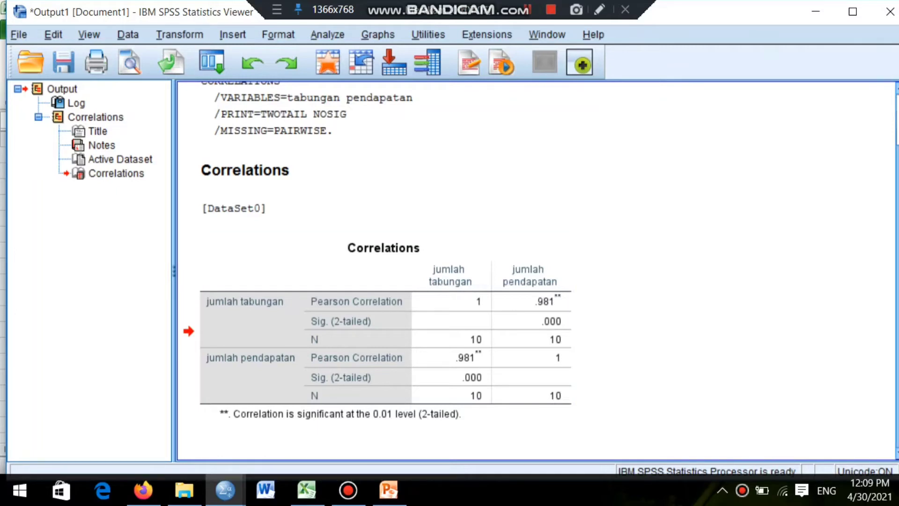
pyautogui.scroll(2, 533, 271)
pyautogui.click(615, 156)
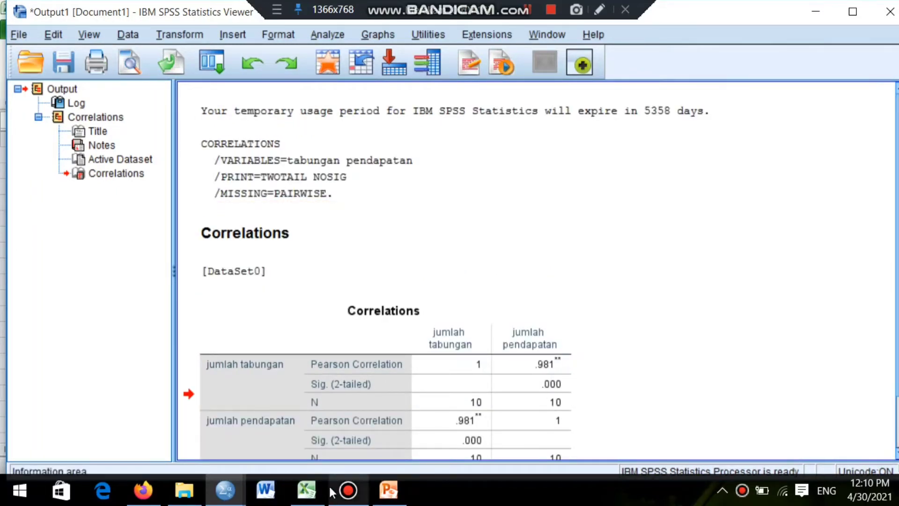
# Switch to the PowerPoint presentation and view the Soal Korelasi Rank Spearman slide to read its matematik and statistik scores
pyautogui.click(389, 496)
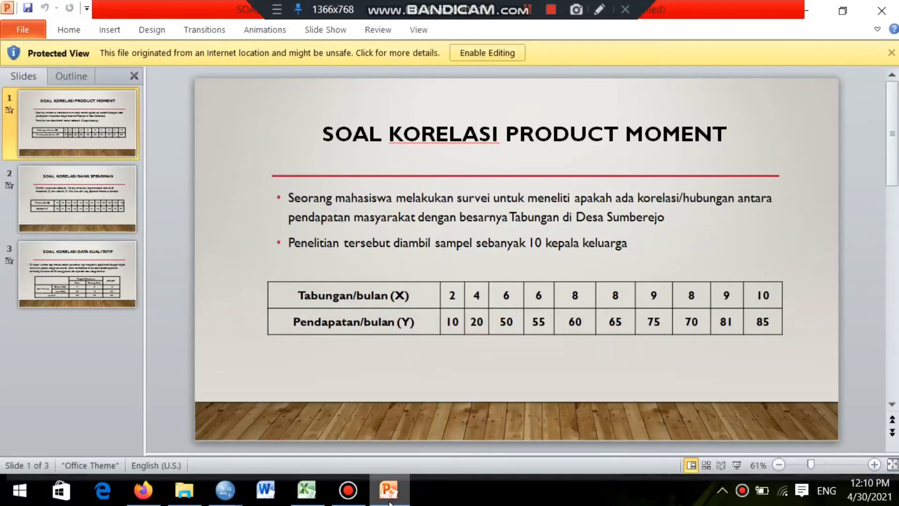
pyautogui.click(93, 206)
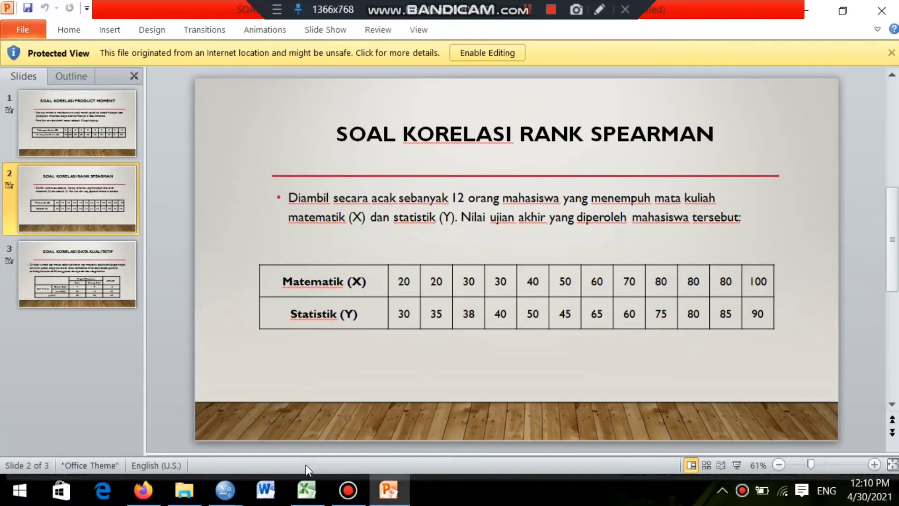
# Switch to the Excel workbook and enter the headers matematika in E1 and statistik in F1, widening column E to fit its header
pyautogui.click(304, 496)
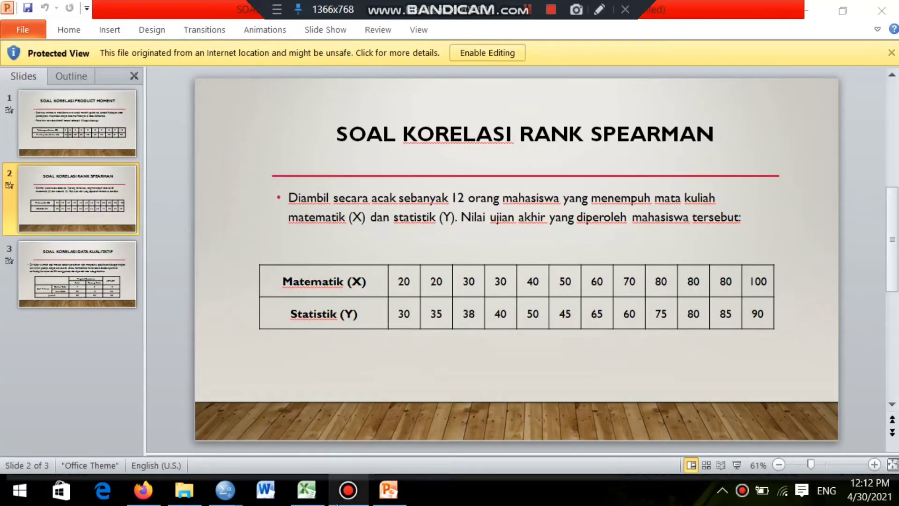
pyautogui.click(307, 490)
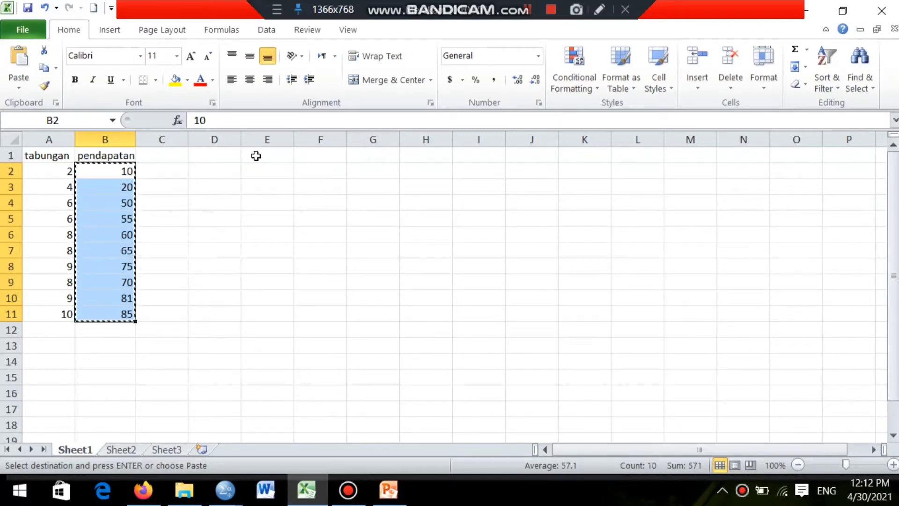
pyautogui.click(256, 156)
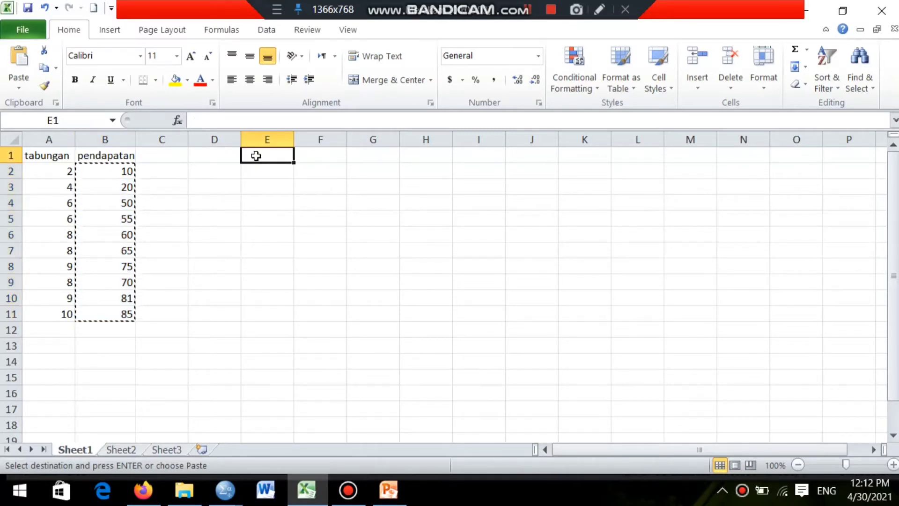
pyautogui.write('matematika')
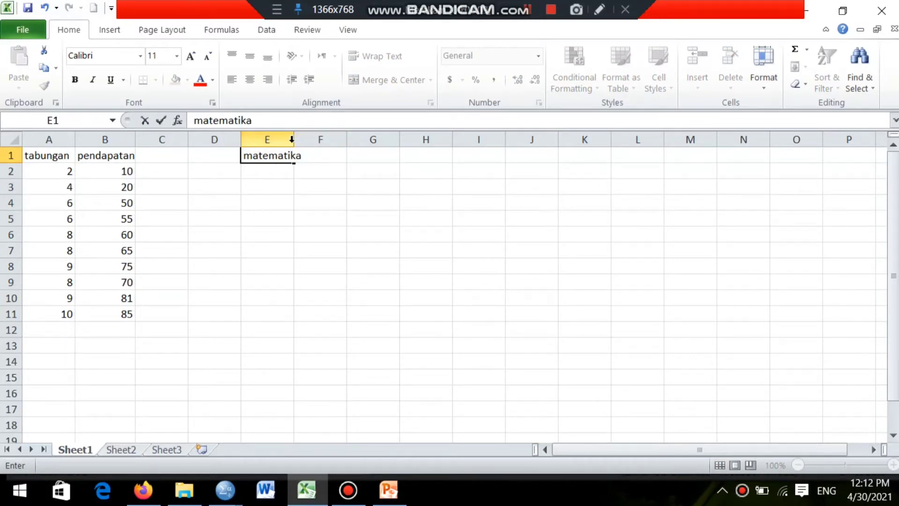
pyautogui.click(292, 138)
pyautogui.moveTo(293, 140); pyautogui.dragTo(302, 144)
pyautogui.click(341, 158)
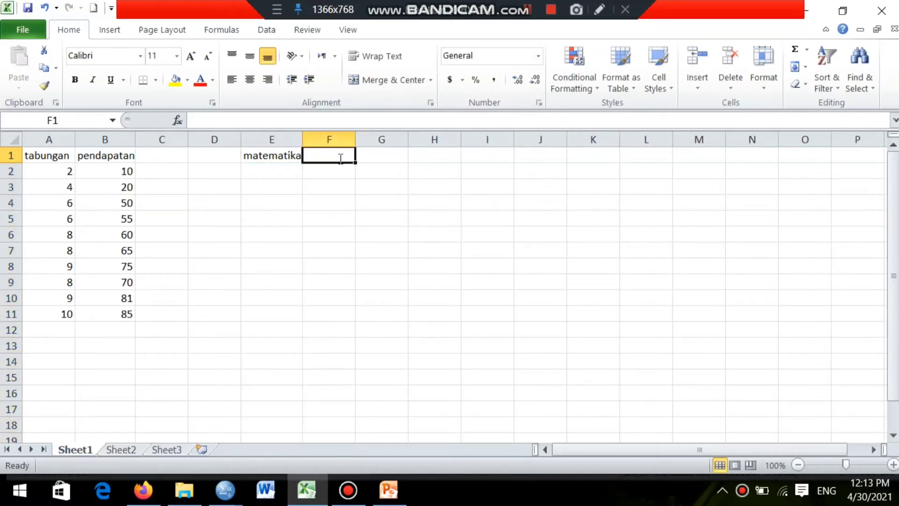
pyautogui.write('stat')
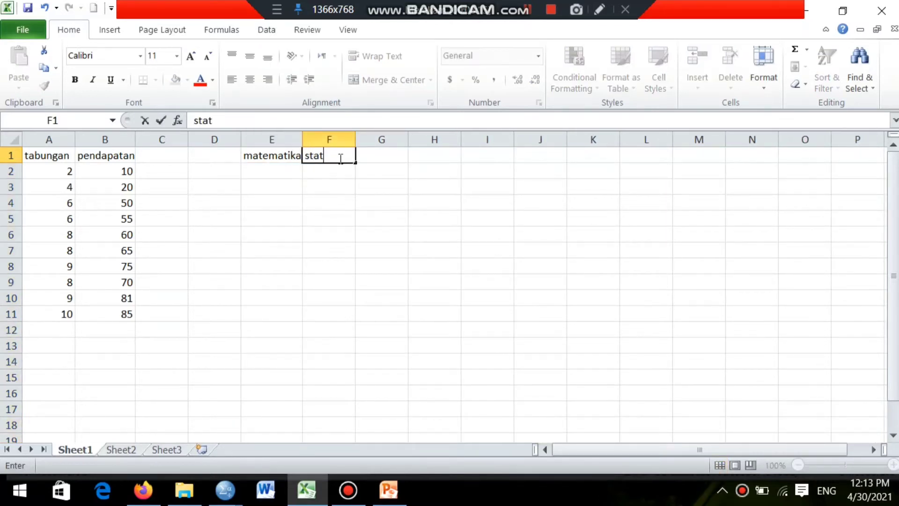
pyautogui.write('istik')
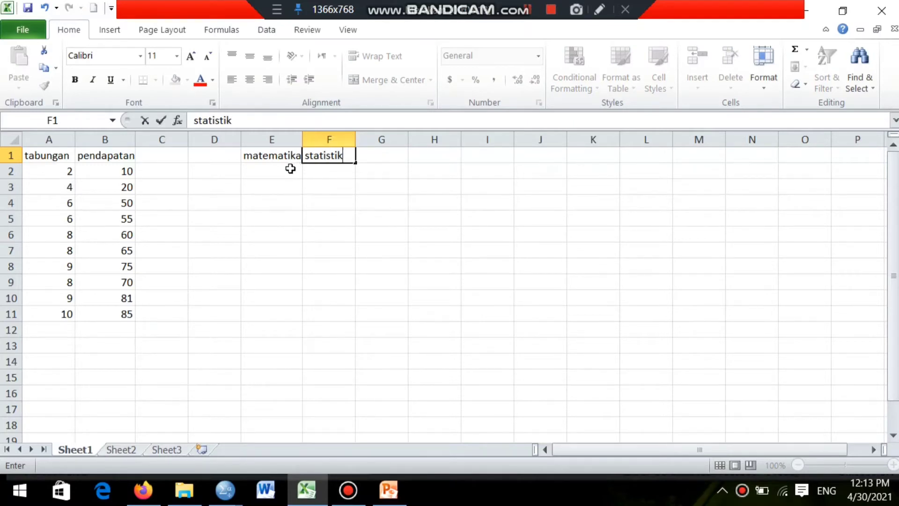
# Enter the matematika scores 20, 20, 30, 30, 40, 50, 60, 70, 80, 80, 80 and 100 in cells E2 to E13
pyautogui.click(290, 169)
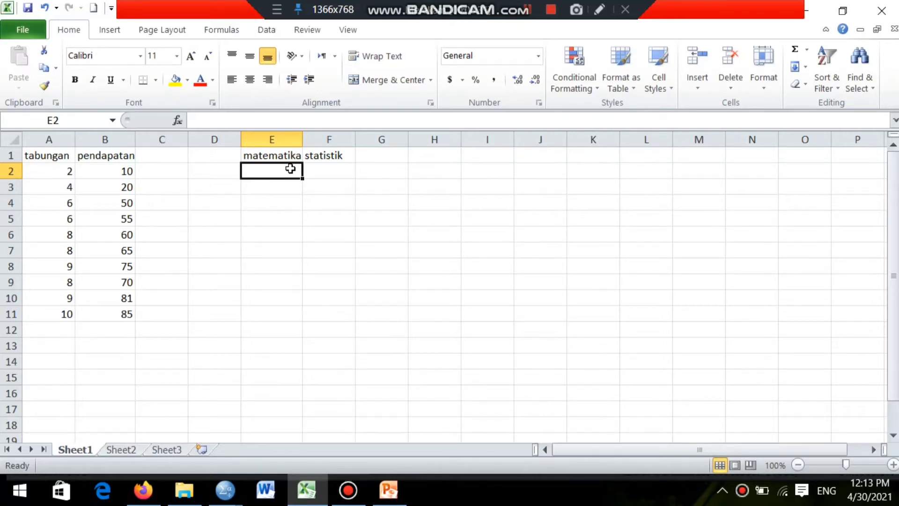
pyautogui.write('29')
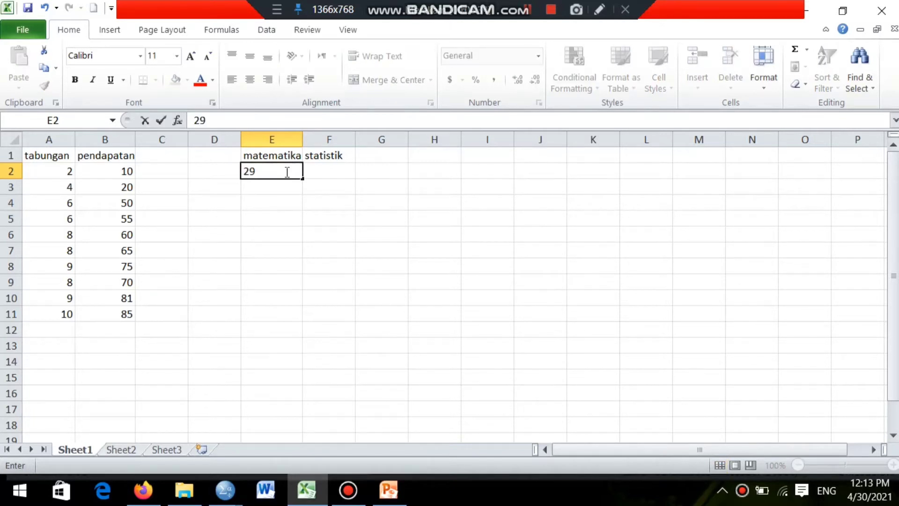
pyautogui.press('BackSpace')
pyautogui.write('0')
pyautogui.press('Return')
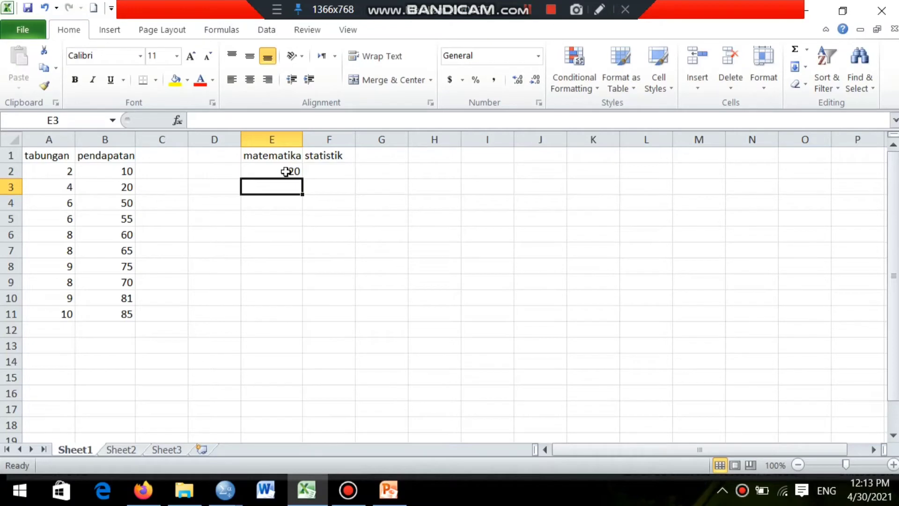
pyautogui.write('20')
pyautogui.press('Return')
pyautogui.write('30')
pyautogui.press('Return')
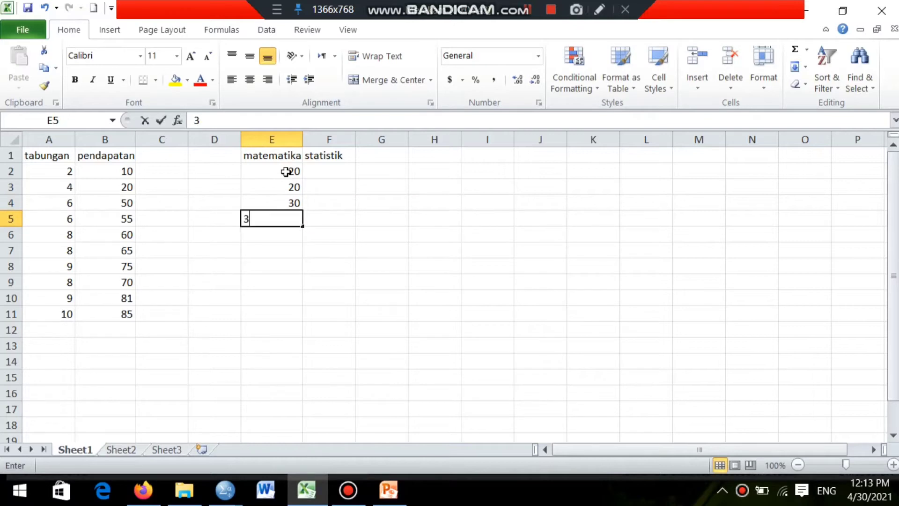
pyautogui.write('30')
pyautogui.press('Return')
pyautogui.write('40')
pyautogui.press('Return')
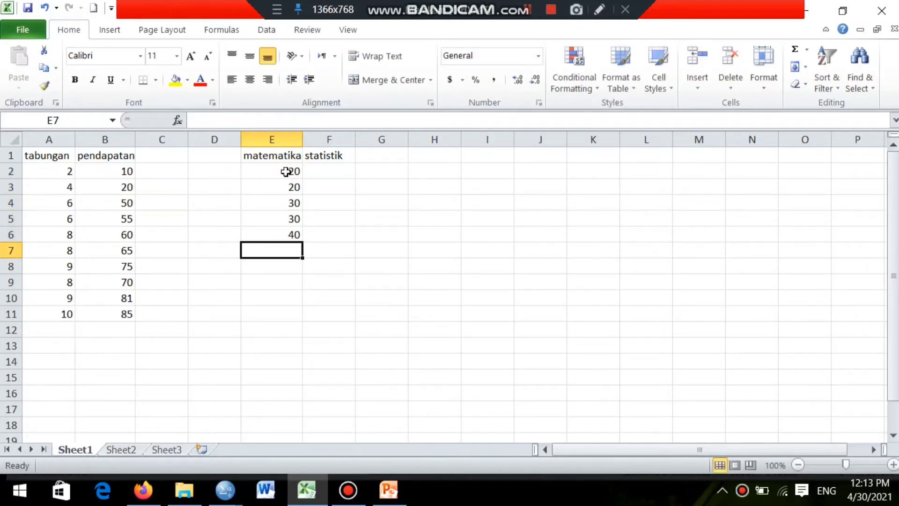
pyautogui.write('50')
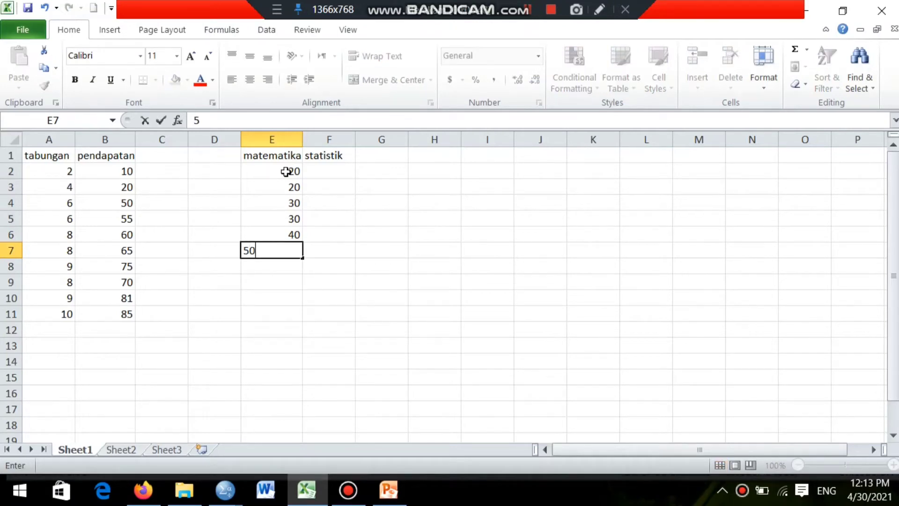
pyautogui.press('Return')
pyautogui.write('60')
pyautogui.press('Return')
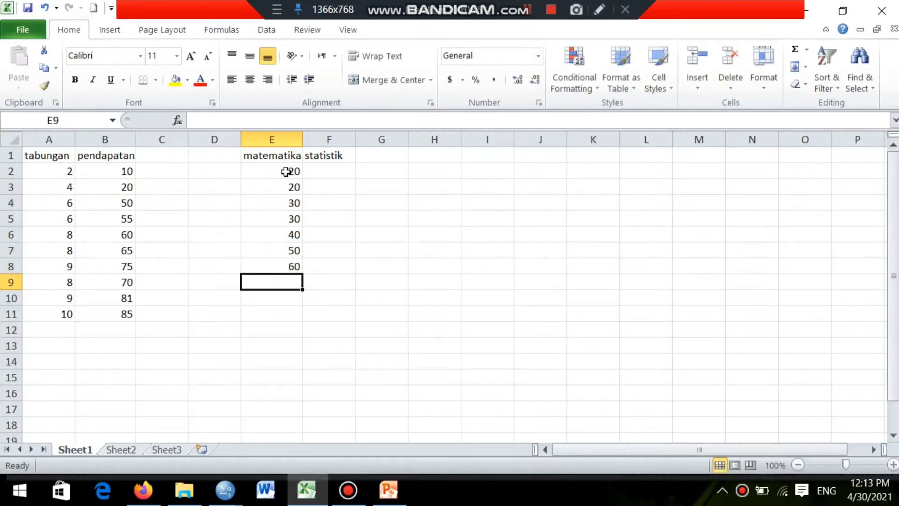
pyautogui.write('70')
pyautogui.press('Return')
pyautogui.write('80')
pyautogui.press('Return')
pyautogui.write('80')
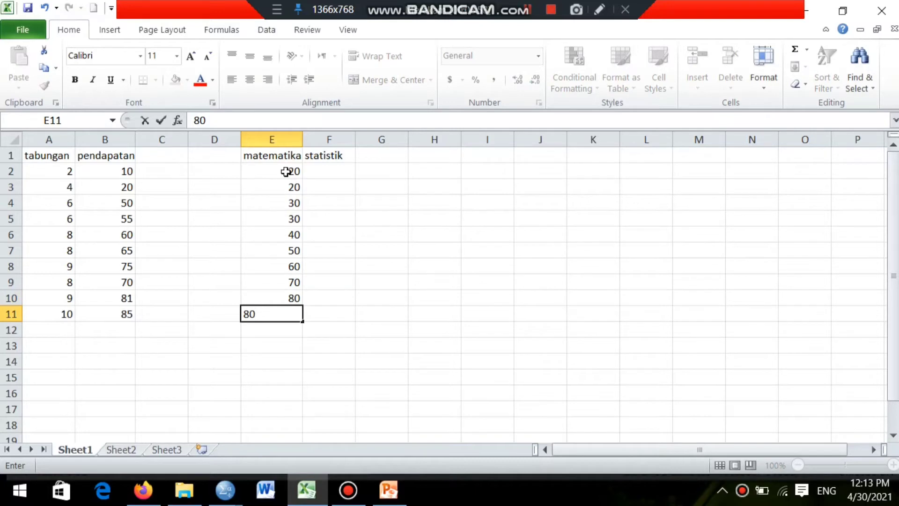
pyautogui.press('Return')
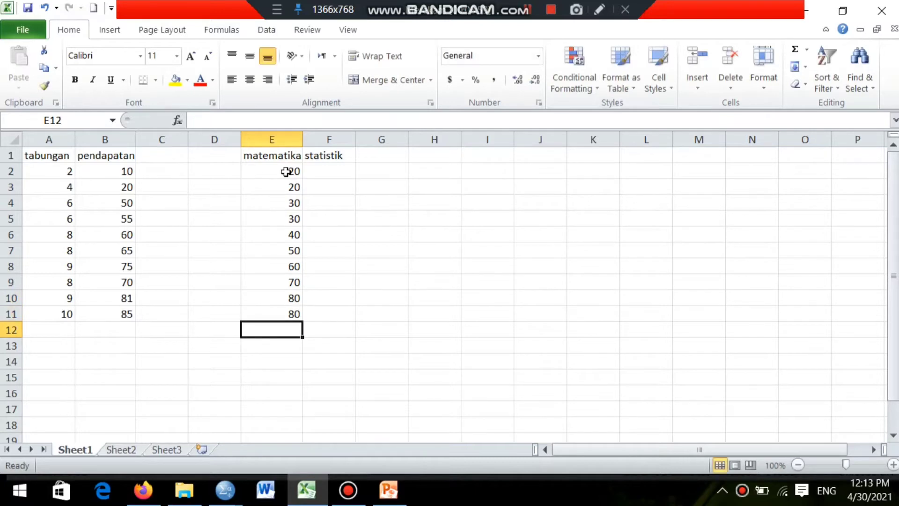
pyautogui.write('80')
pyautogui.press('Return')
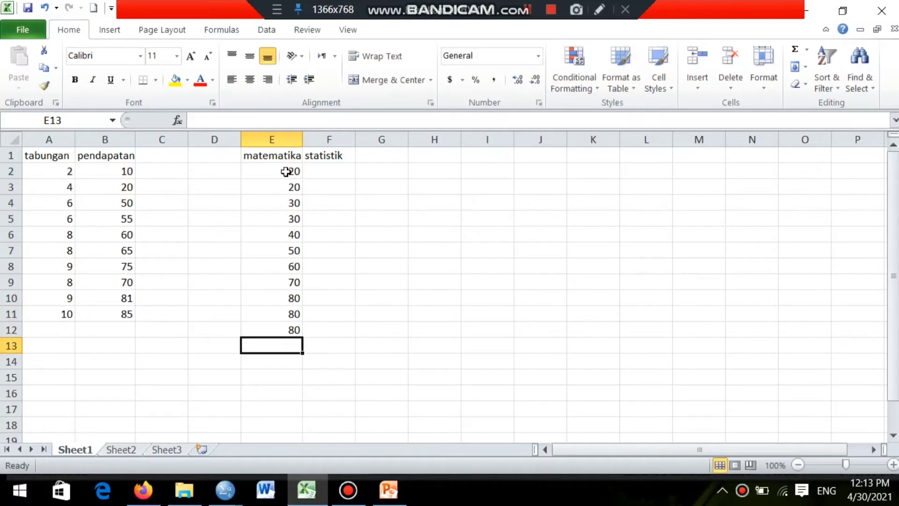
pyautogui.write('100')
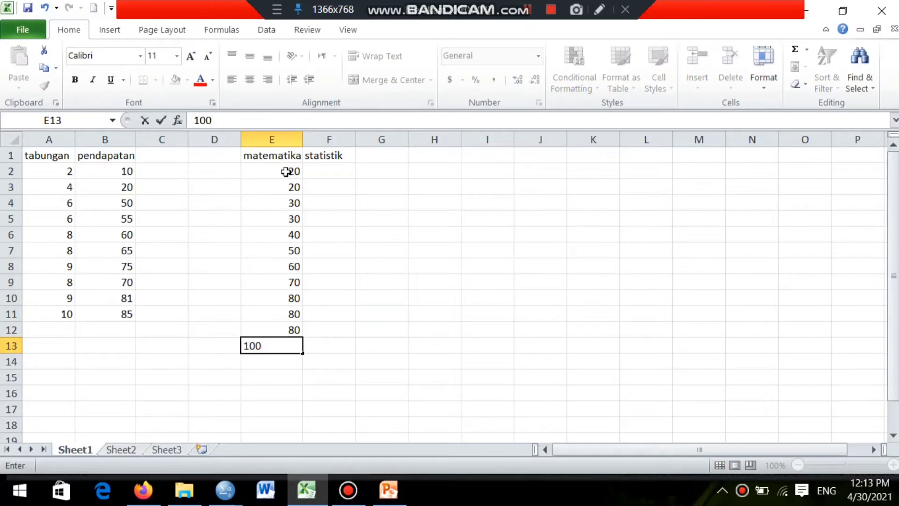
pyautogui.press('Return')
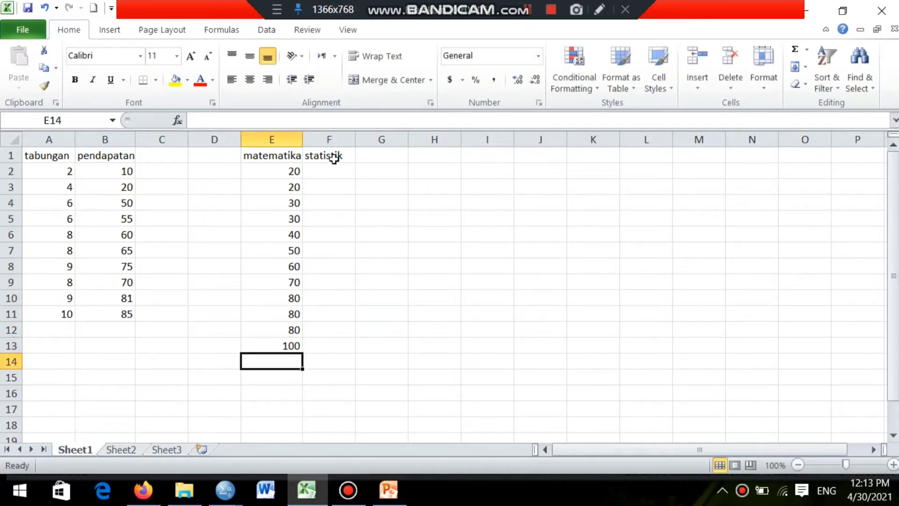
# Enter the statistik scores 30, 35, 38, 40, 50, 45, 65, 60, 75, 80, 85 and 90 in cells F2 to F13
pyautogui.click(334, 172)
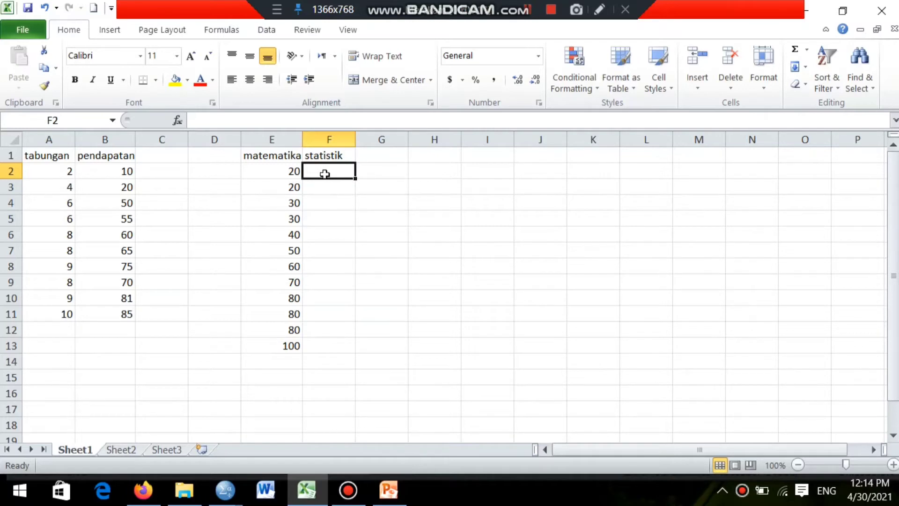
pyautogui.write('30')
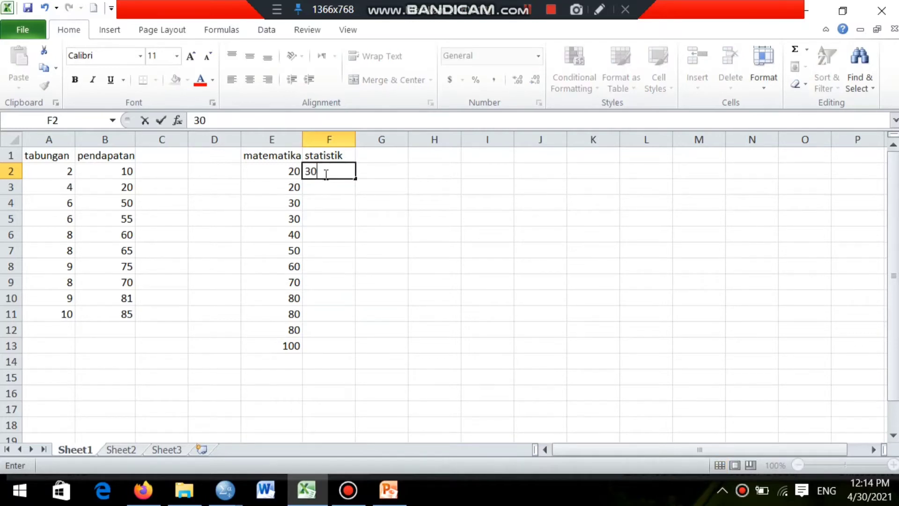
pyautogui.press('Return')
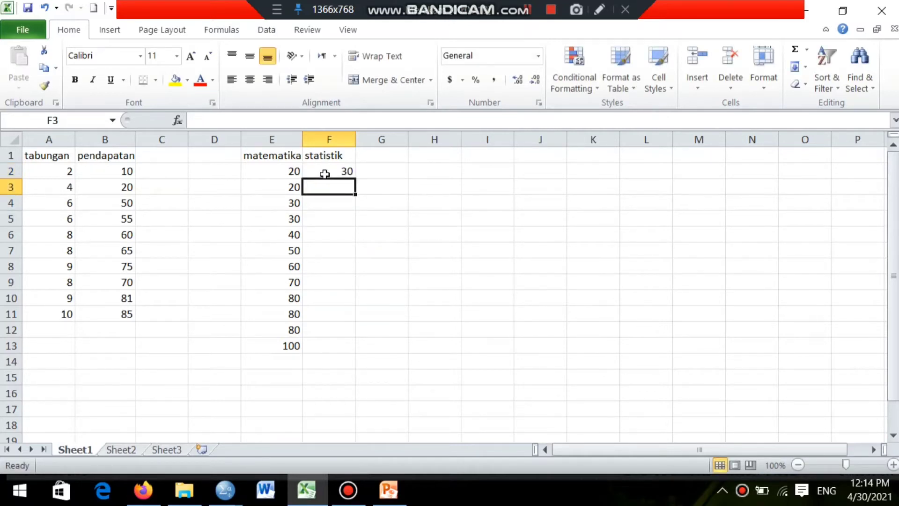
pyautogui.write('35')
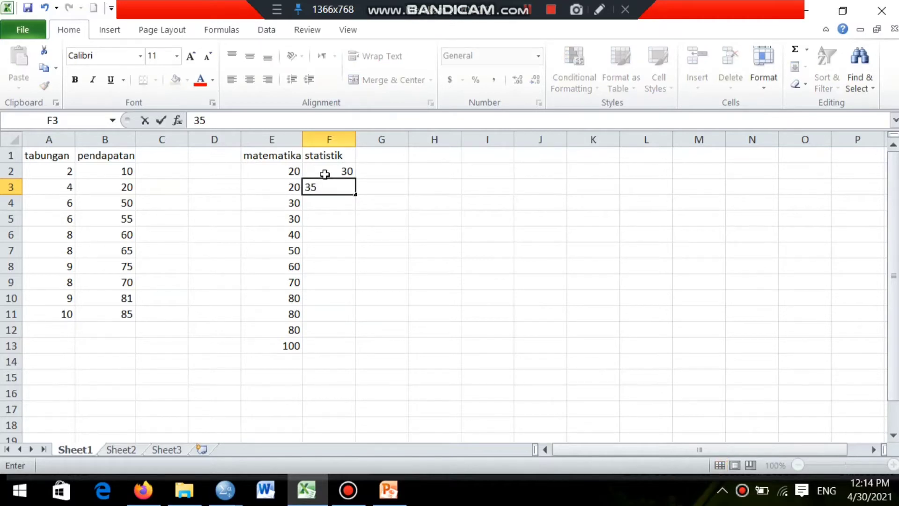
pyautogui.press('Return')
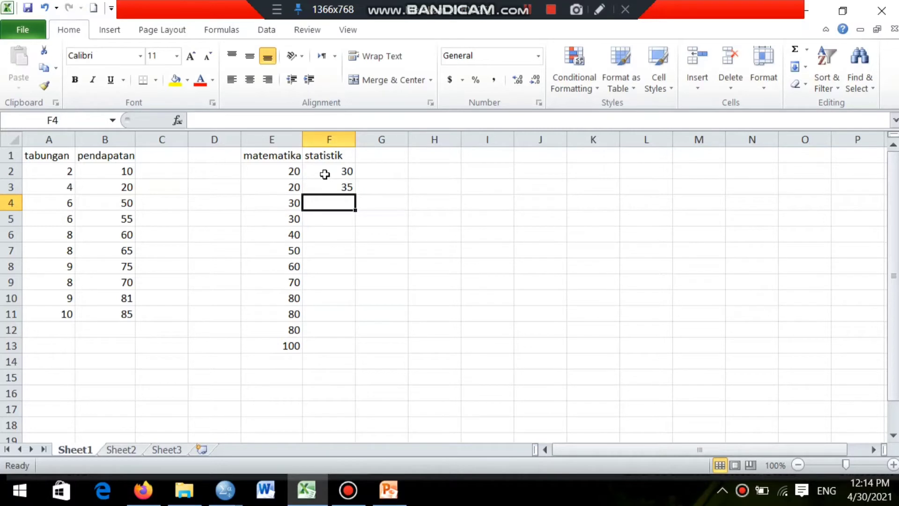
pyautogui.write('38')
pyautogui.press('Return')
pyautogui.write('40')
pyautogui.press('Return')
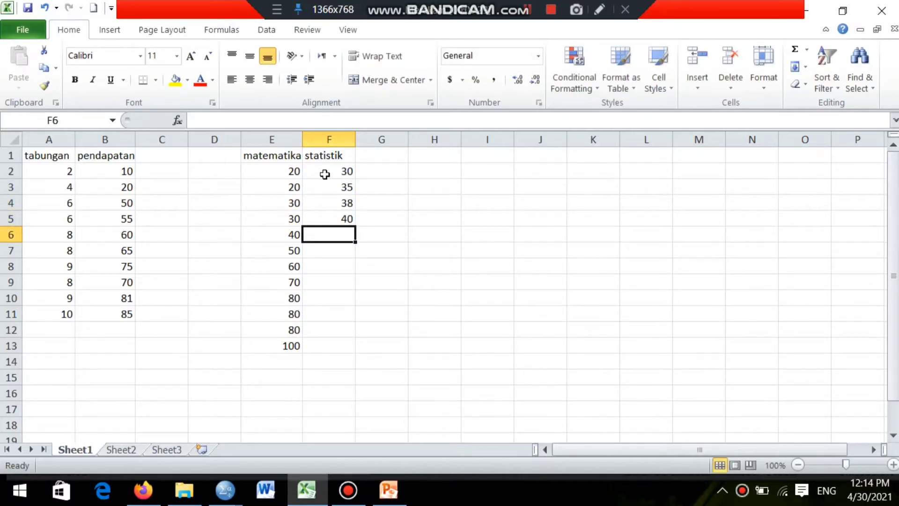
pyautogui.write('50')
pyautogui.press('Return')
pyautogui.write('45')
pyautogui.press('Return')
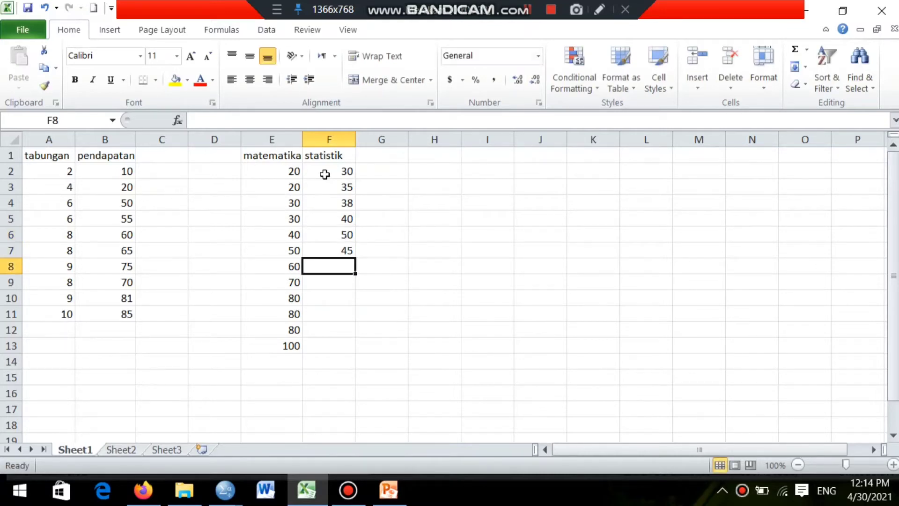
pyautogui.write('65')
pyautogui.press('Return')
pyautogui.write('60')
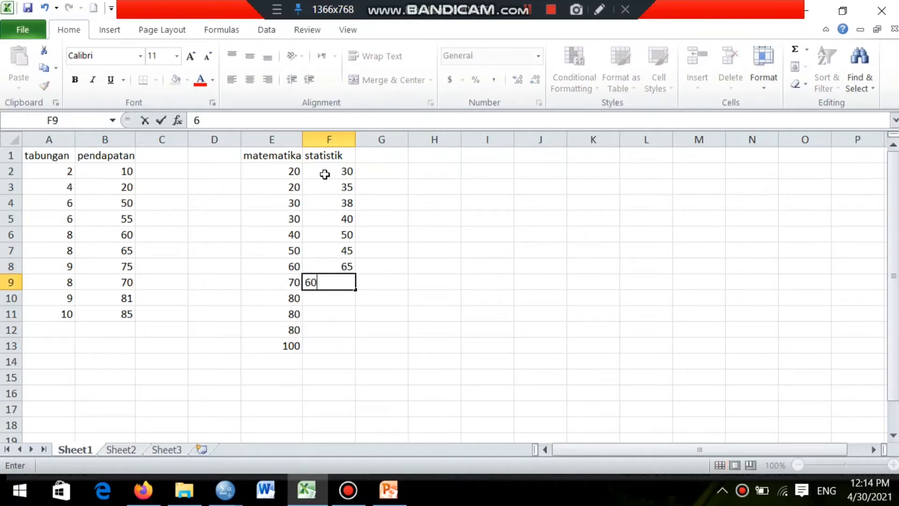
pyautogui.press('Return')
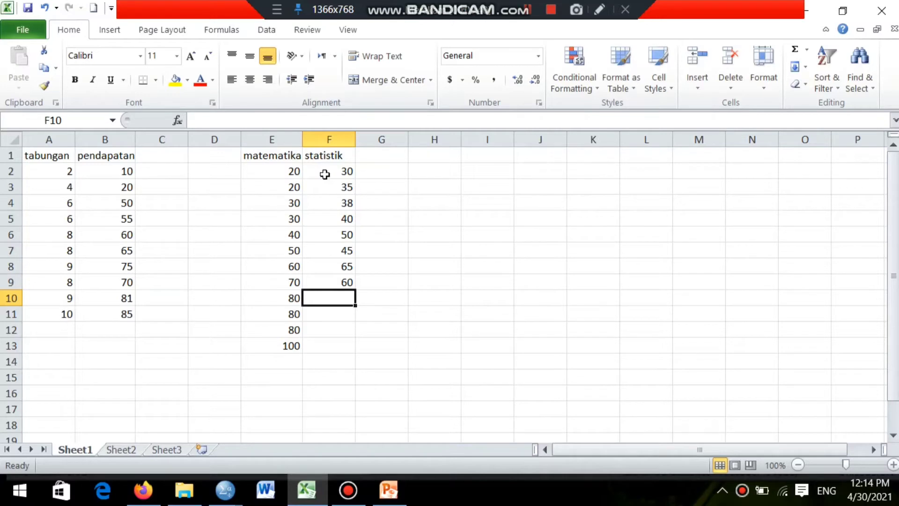
pyautogui.write('75')
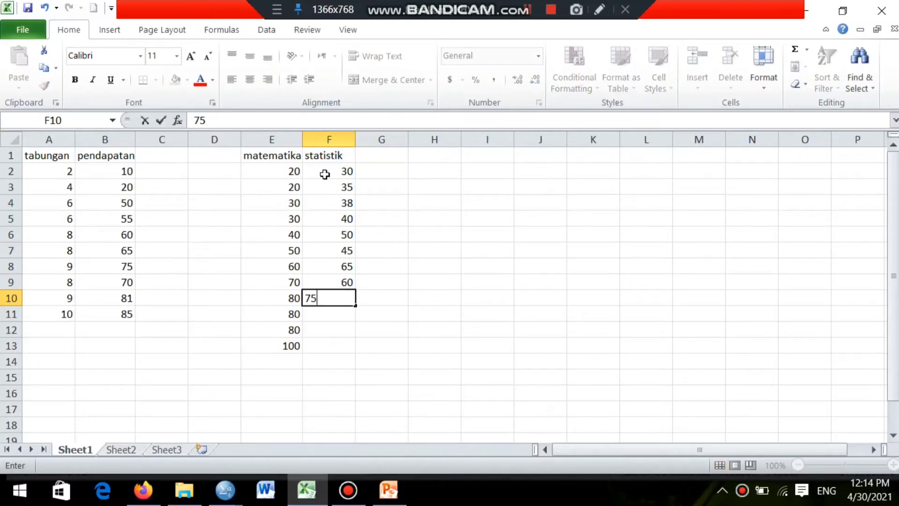
pyautogui.press('Return')
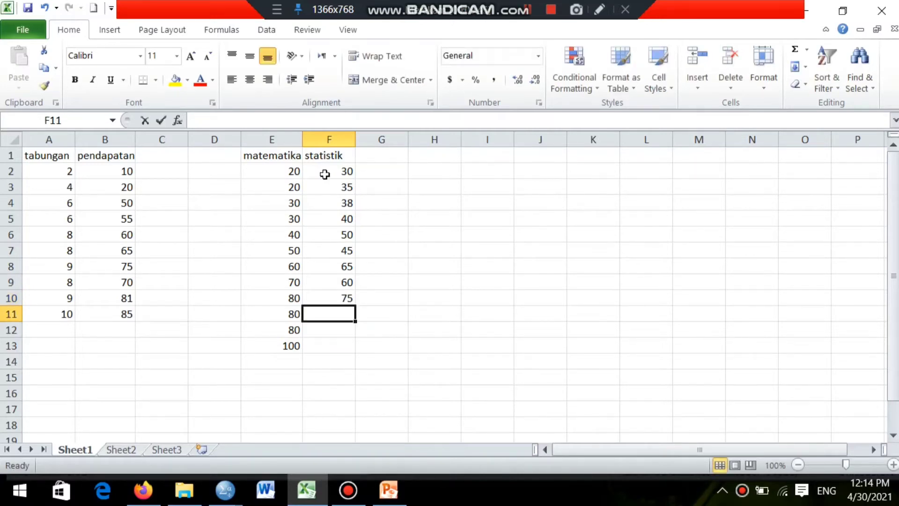
pyautogui.write('80')
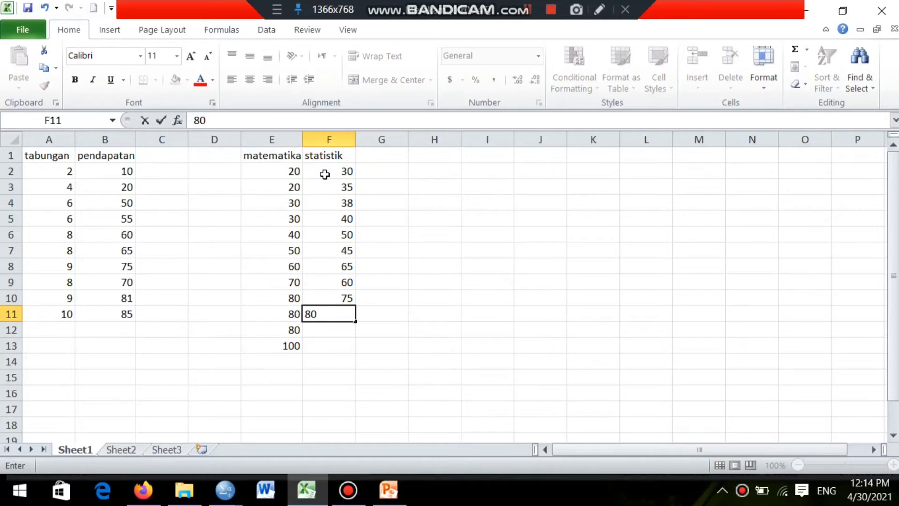
pyautogui.press('Return')
pyautogui.write('85')
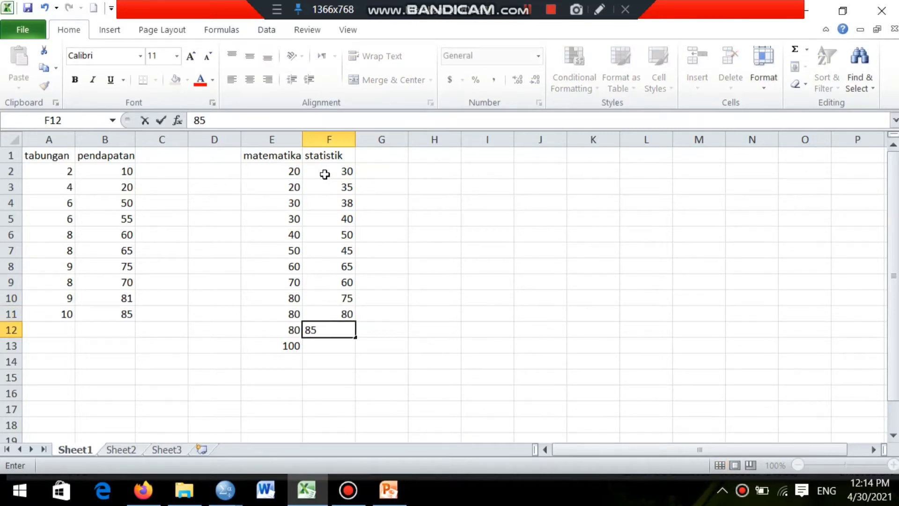
pyautogui.press('Return')
pyautogui.write('90')
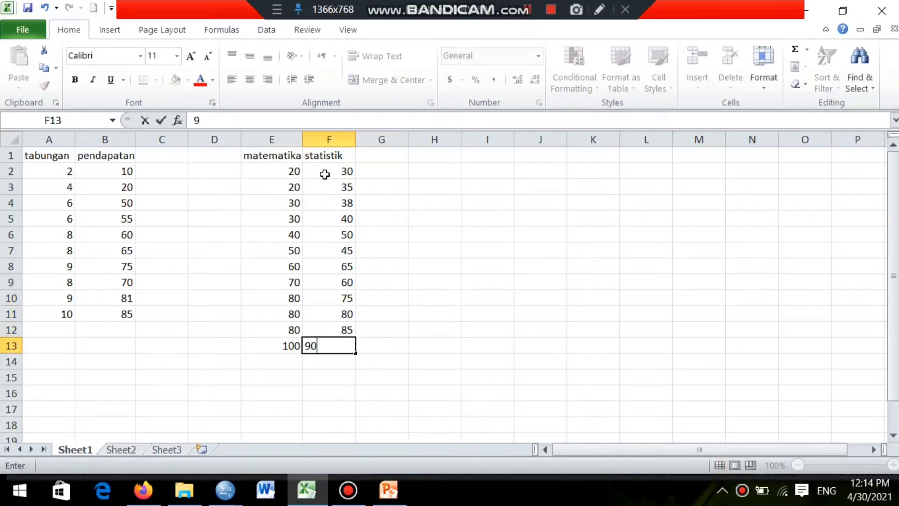
pyautogui.press('Return')
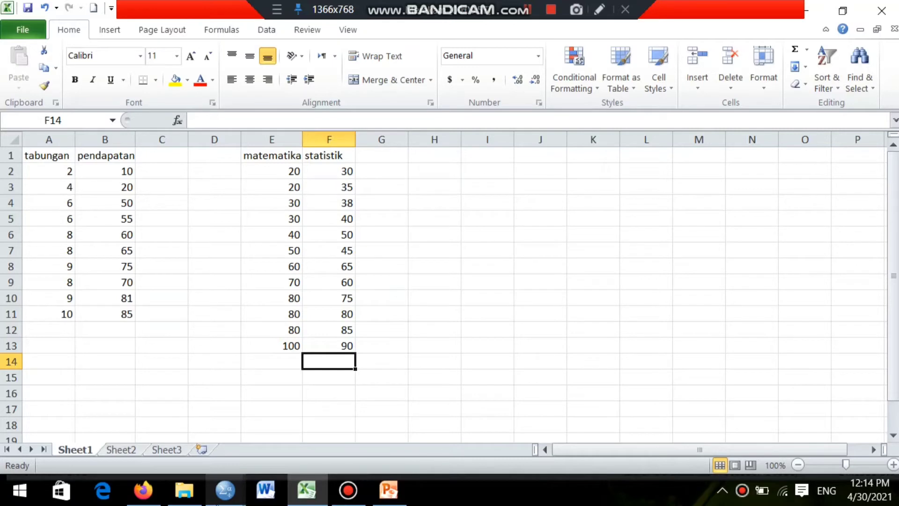
# Switch to the SPSS Data Editor and rename the variables tabungan and pendapatan to matematika and statistik
pyautogui.click(228, 490)
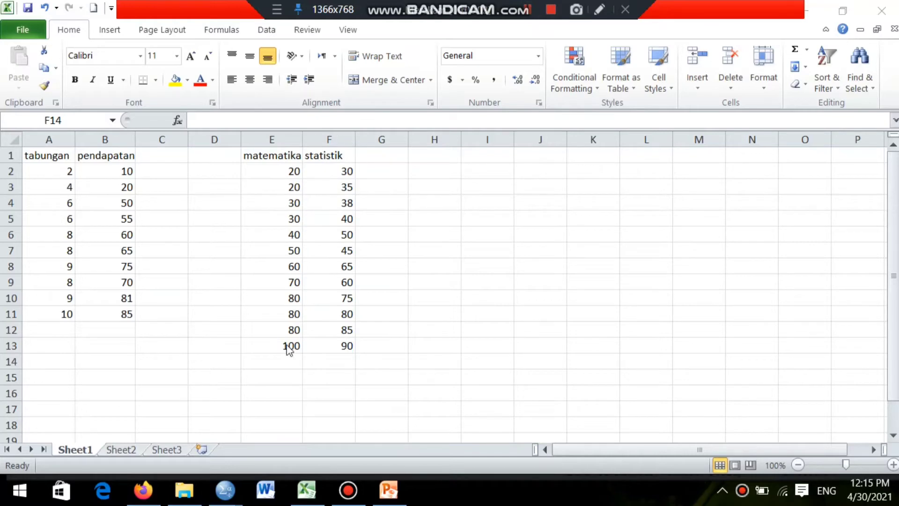
pyautogui.moveTo(225, 490)
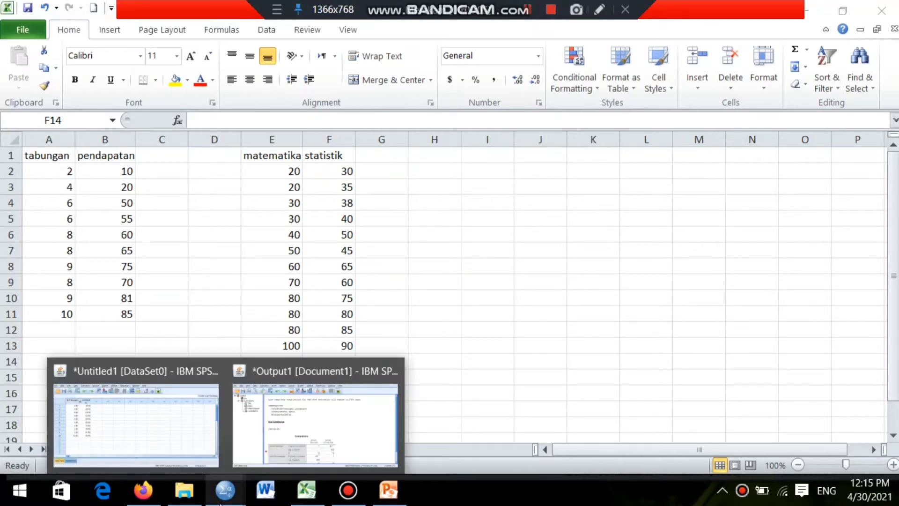
pyautogui.click(179, 438)
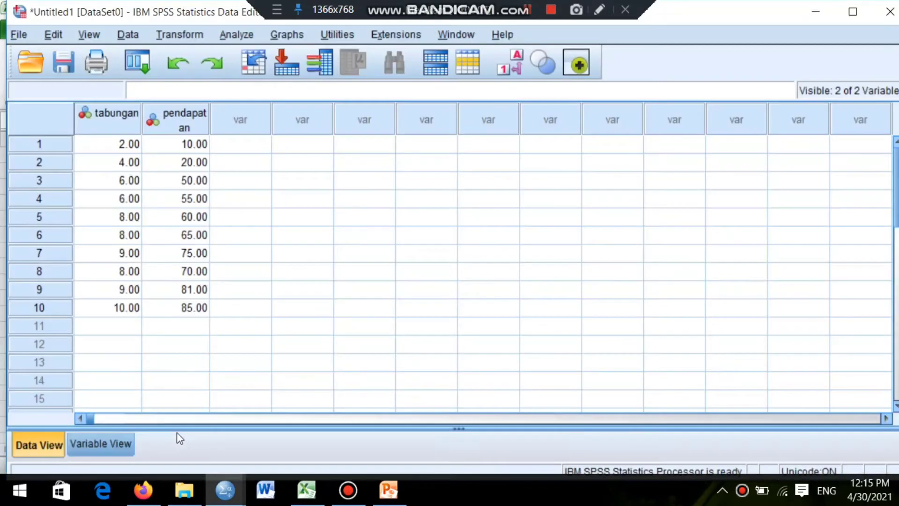
pyautogui.click(114, 444)
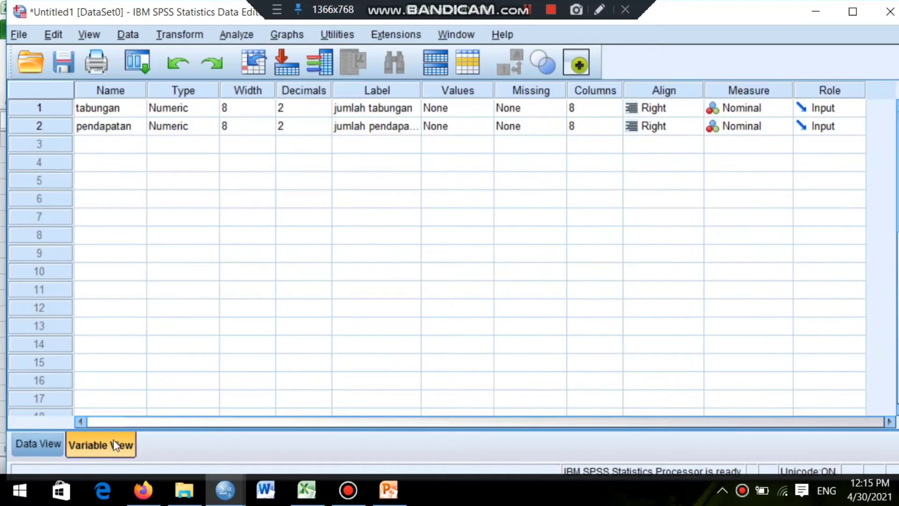
pyautogui.click(122, 109)
pyautogui.write('m')
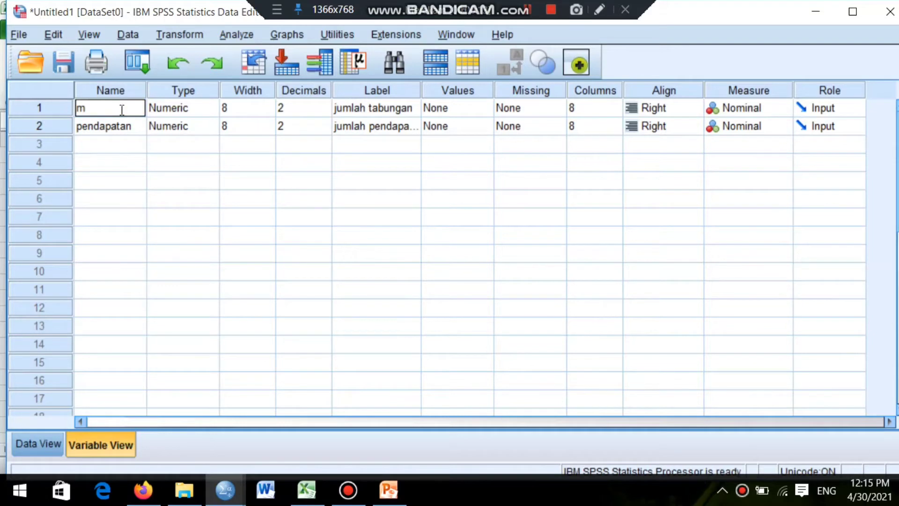
pyautogui.write('atematikA')
pyautogui.press('BackSpace')
pyautogui.write('a')
pyautogui.press('Return')
pyautogui.write('sy')
pyautogui.press('BackSpace')
pyautogui.write('tat')
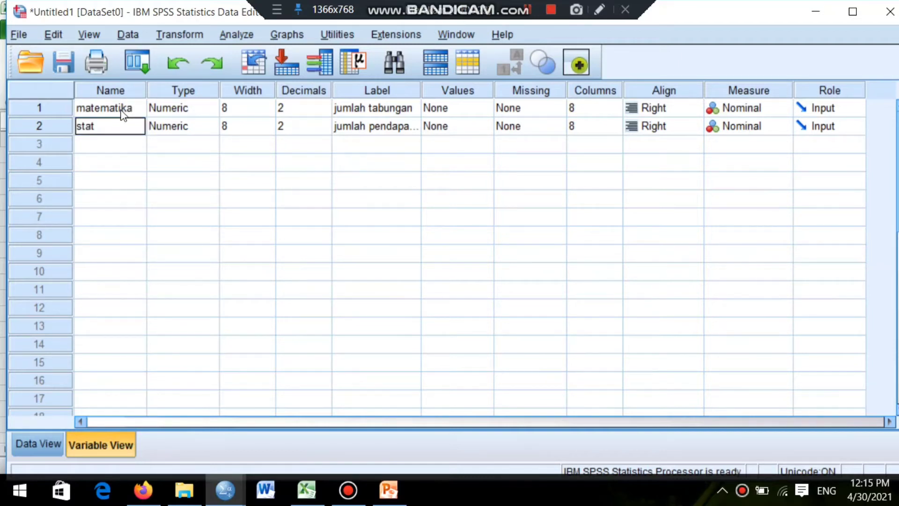
pyautogui.write('istik')
# Set the variable labels to nilai matematika for matematika and nilai statistik for statistik
pyautogui.press('Tab')
pyautogui.press('Tab')
pyautogui.press('Tab')
pyautogui.press('Tab')
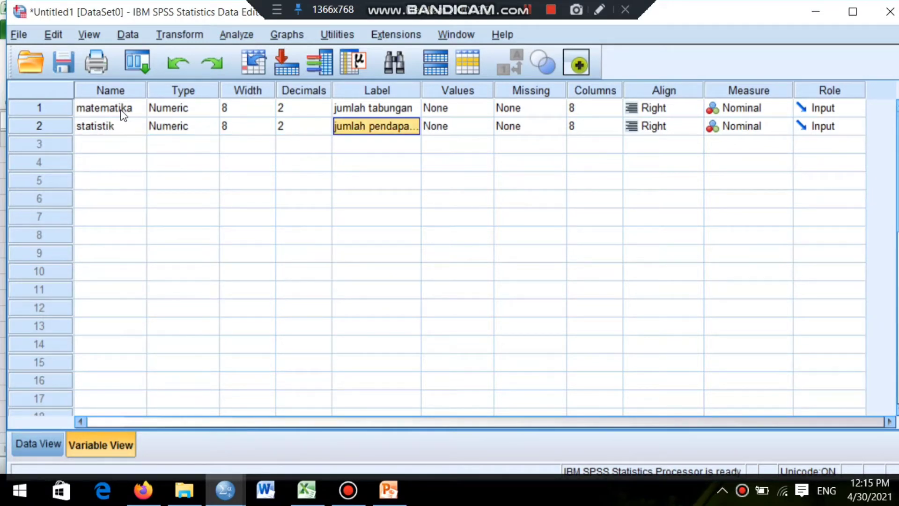
pyautogui.press('Up')
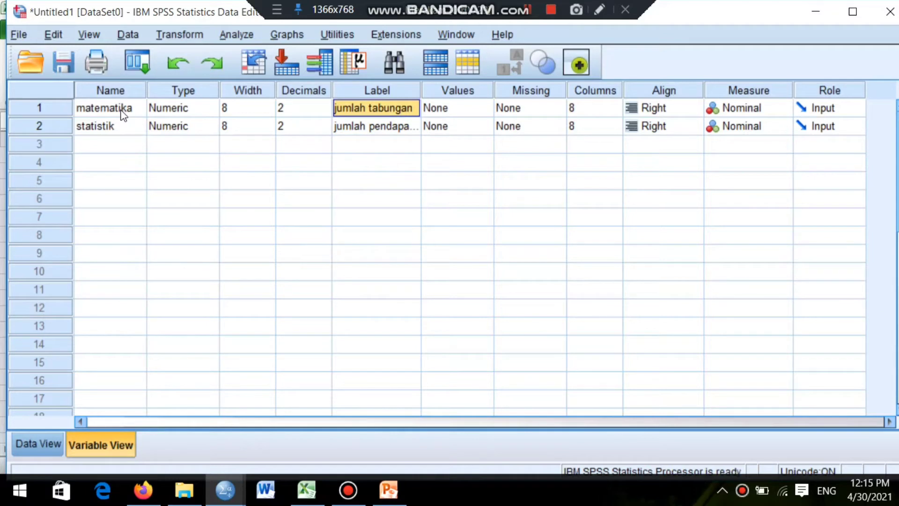
pyautogui.write('n')
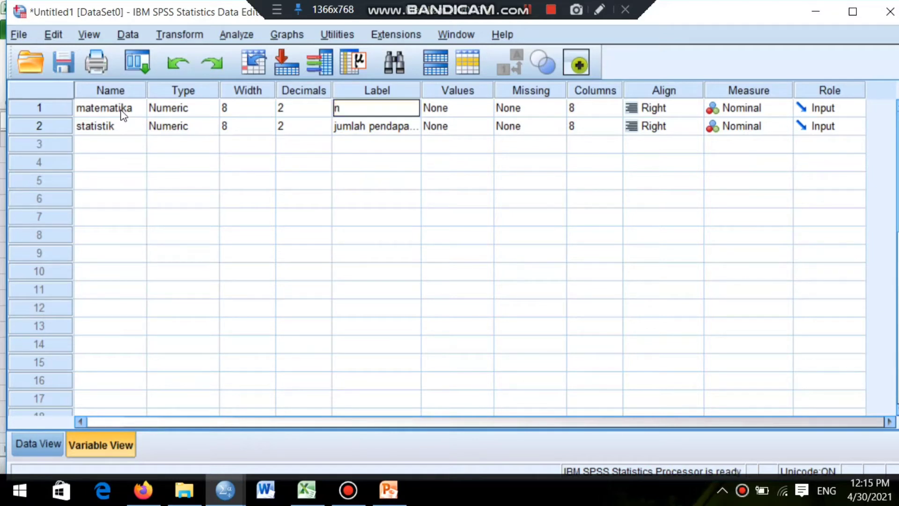
pyautogui.write('ilai matematika')
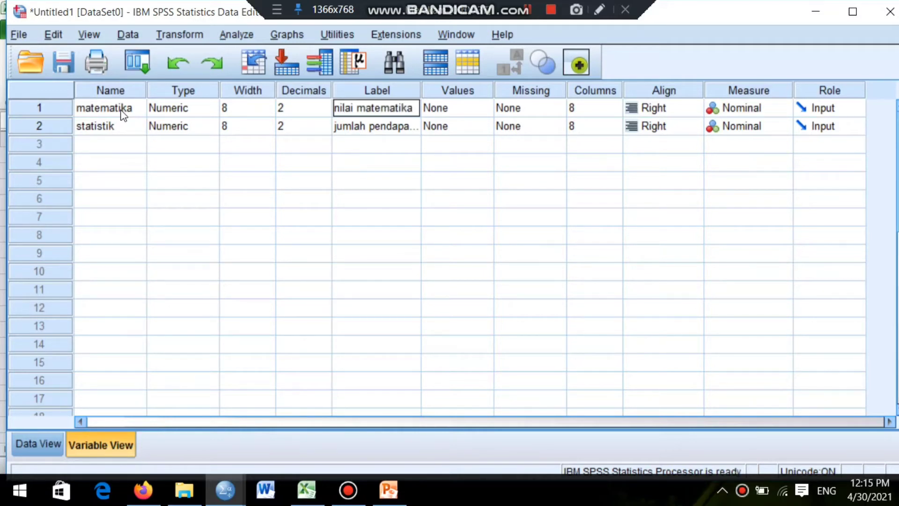
pyautogui.press('Return')
pyautogui.write('n')
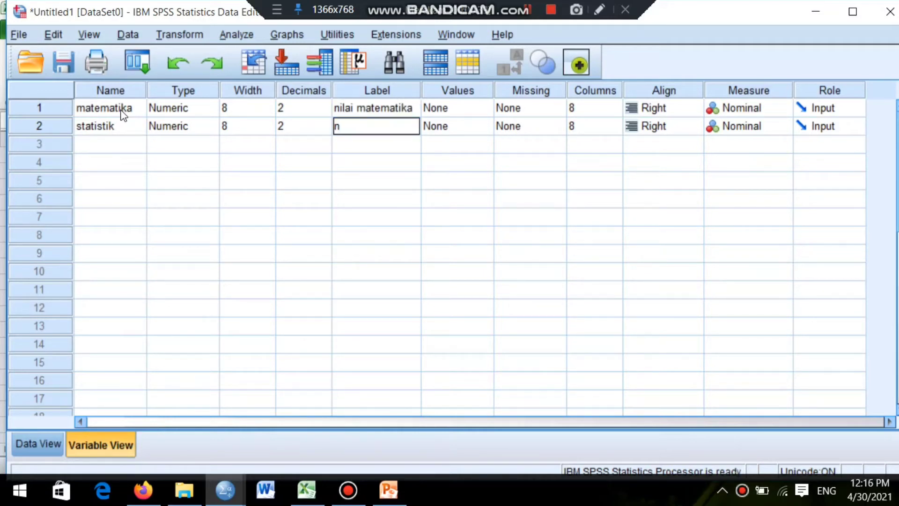
pyautogui.write('ilai statistik')
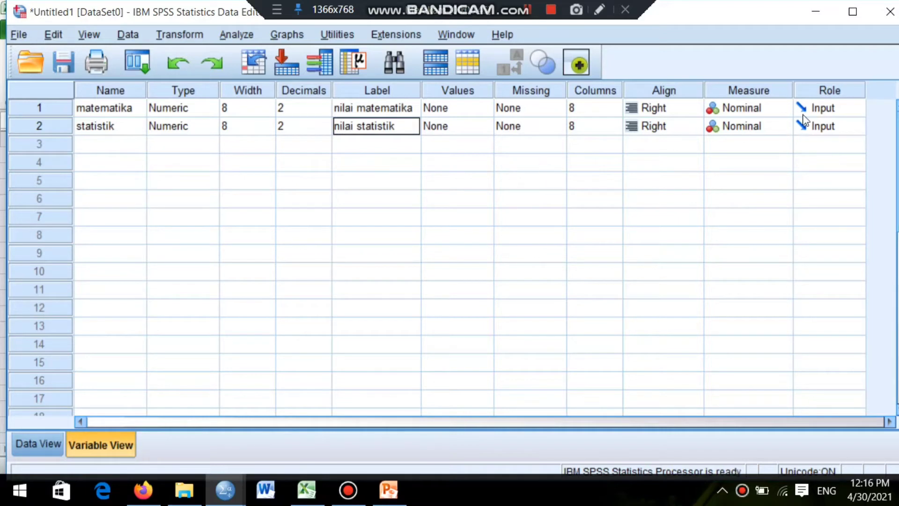
# Copy the matematika scores in E2 to E13 of the Excel workbook and paste them into the SPSS matematika column from row 1
pyautogui.click(41, 444)
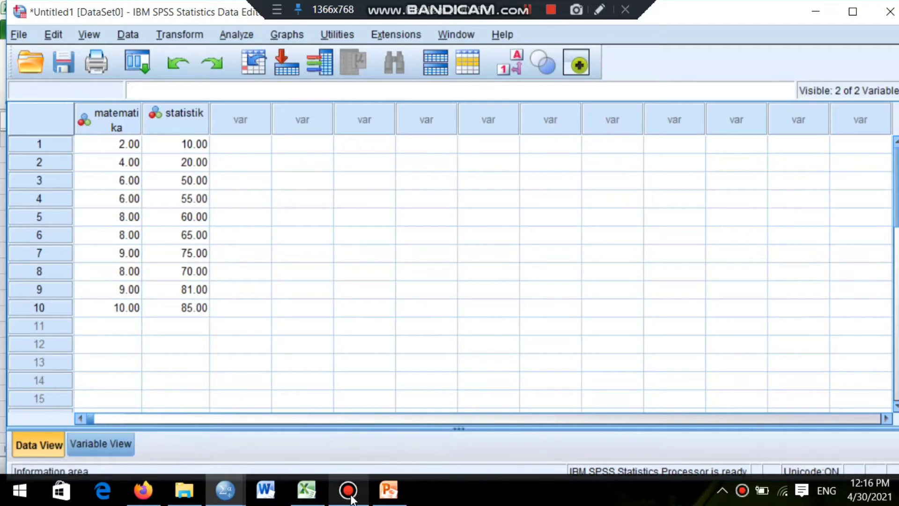
pyautogui.moveTo(297, 496)
pyautogui.click(284, 458)
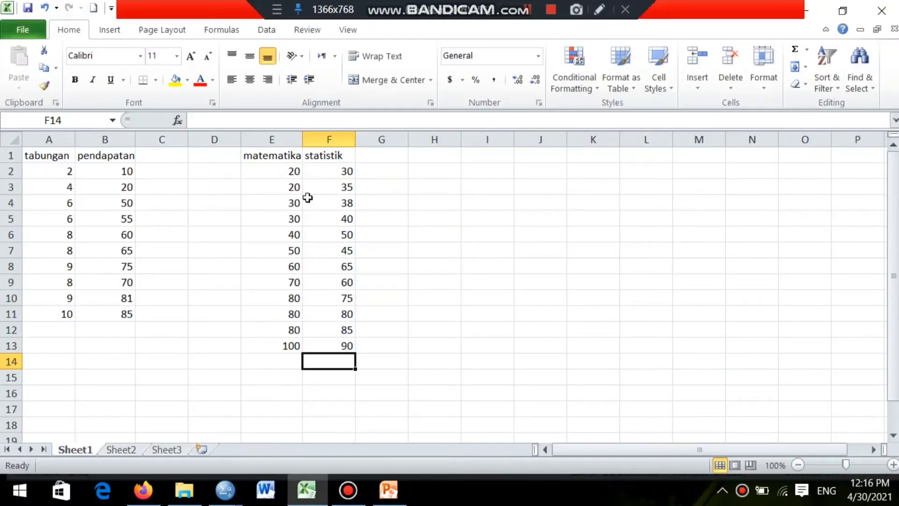
pyautogui.click(289, 172)
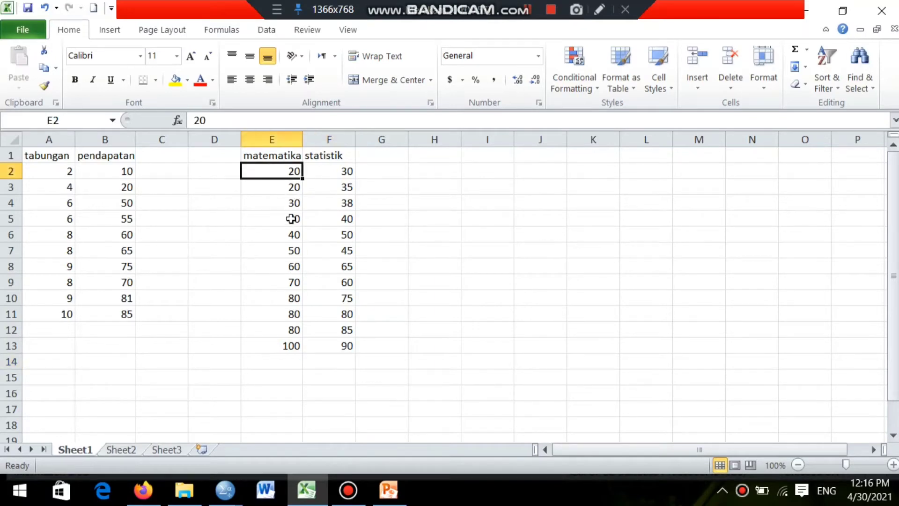
pyautogui.moveTo(281, 174); pyautogui.dragTo(282, 345)
pyautogui.rightClick(275, 287)
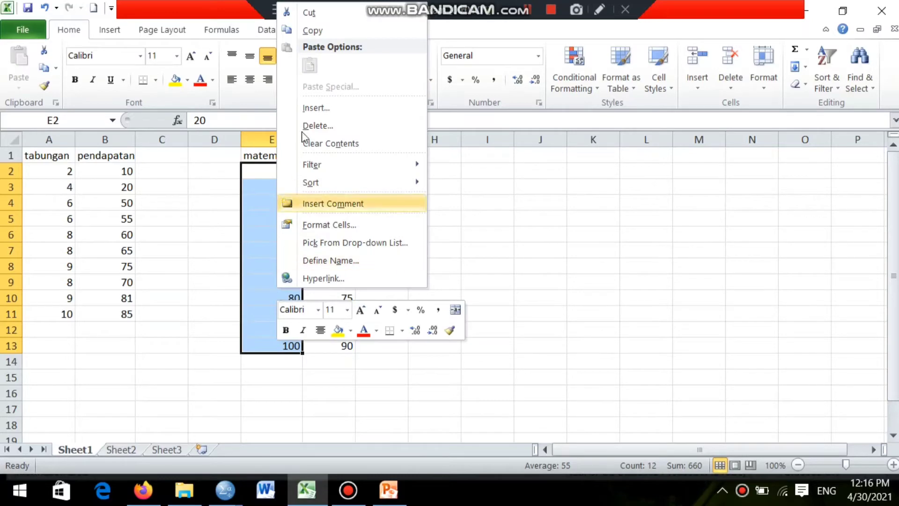
pyautogui.click(310, 36)
pyautogui.hotkey('ctrl', 'c')
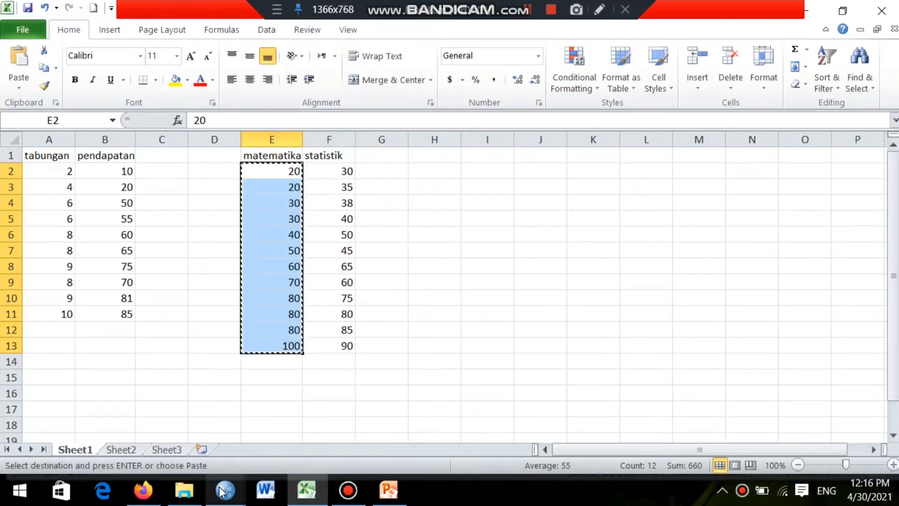
pyautogui.moveTo(224, 491)
pyautogui.click(158, 429)
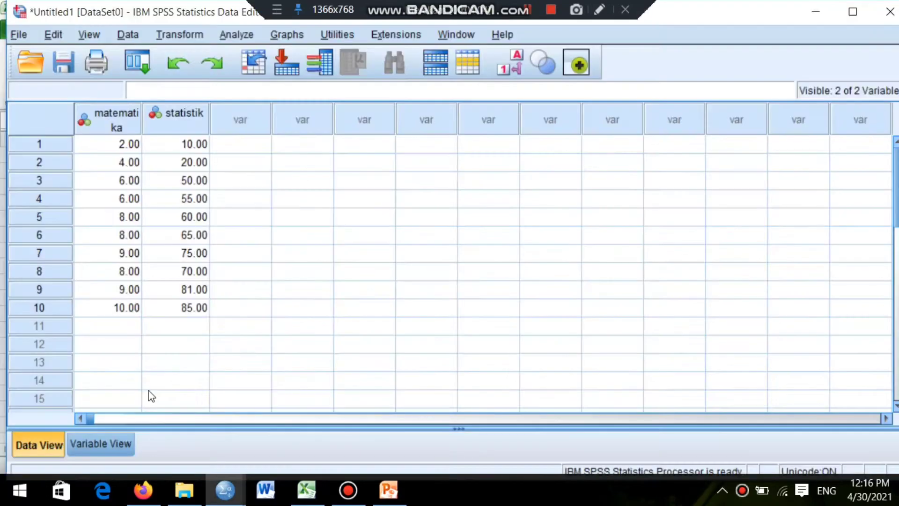
pyautogui.rightClick(102, 136)
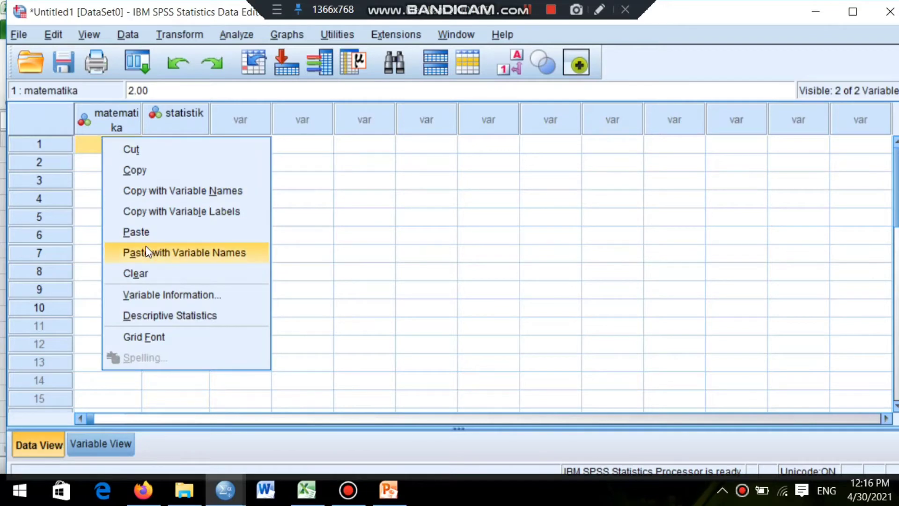
pyautogui.click(145, 234)
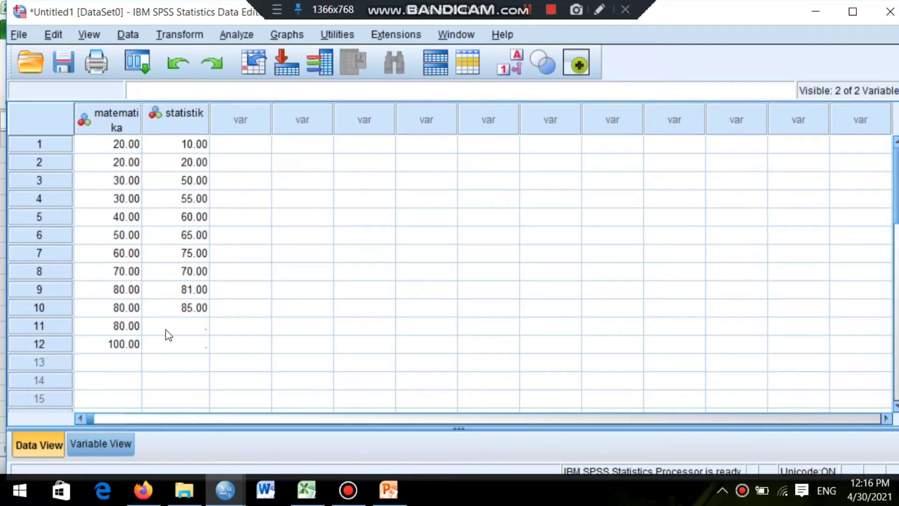
# Copy the statistik scores in F2 to F13 of the Excel workbook and paste them into the SPSS statistik column from row 1
pyautogui.click(316, 492)
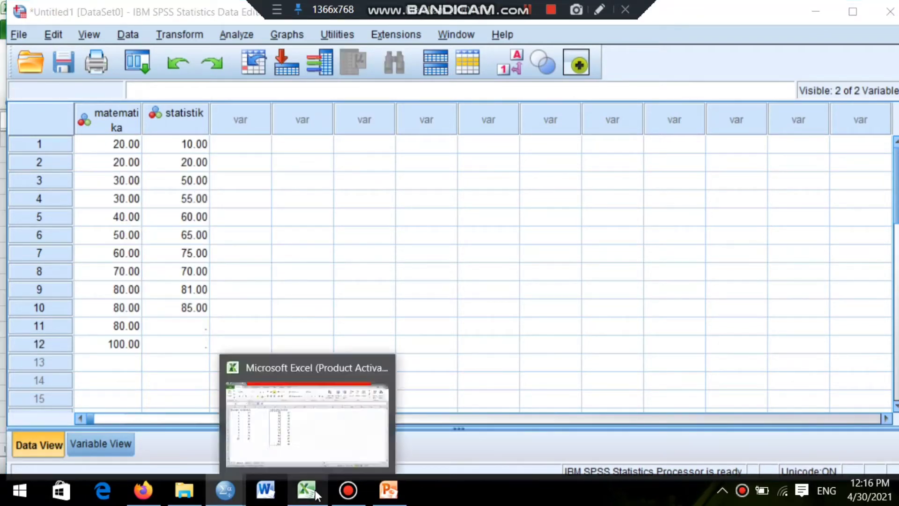
pyautogui.moveTo(336, 177); pyautogui.dragTo(344, 344)
pyautogui.rightClick(343, 343)
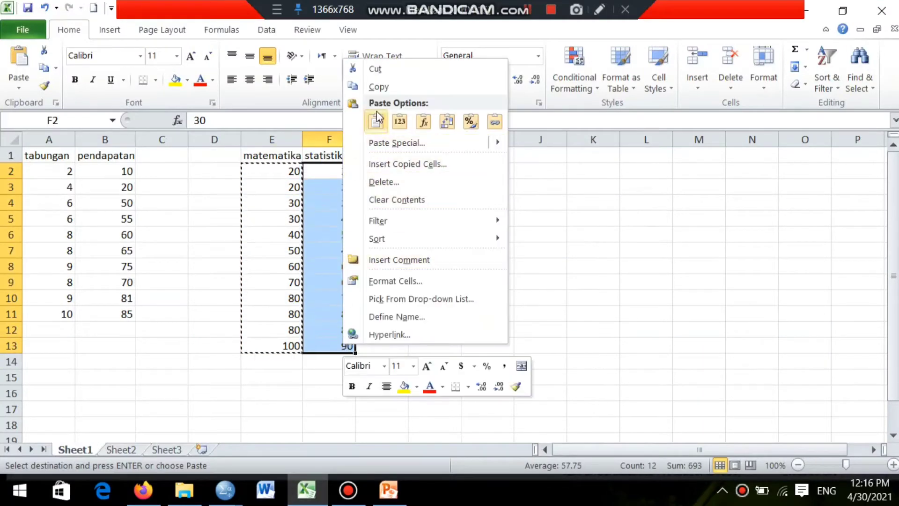
pyautogui.click(370, 86)
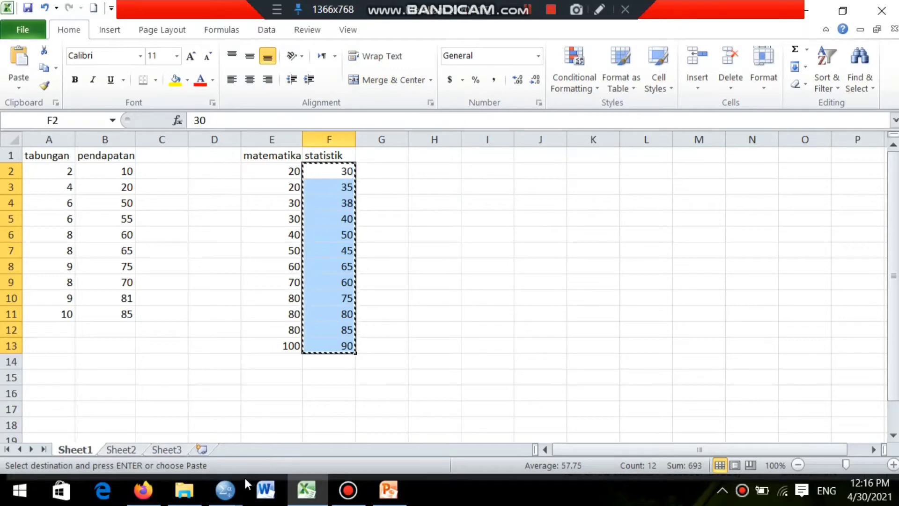
pyautogui.moveTo(225, 491)
pyautogui.click(143, 409)
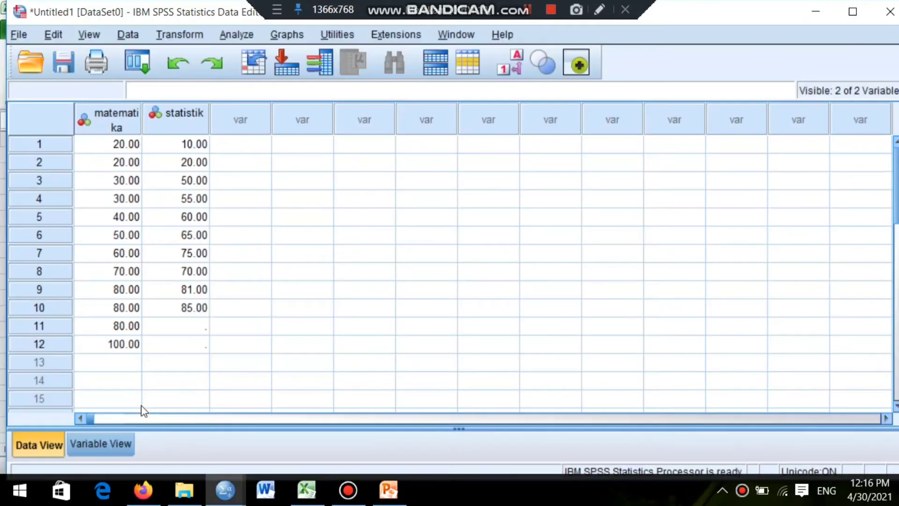
pyautogui.rightClick(176, 145)
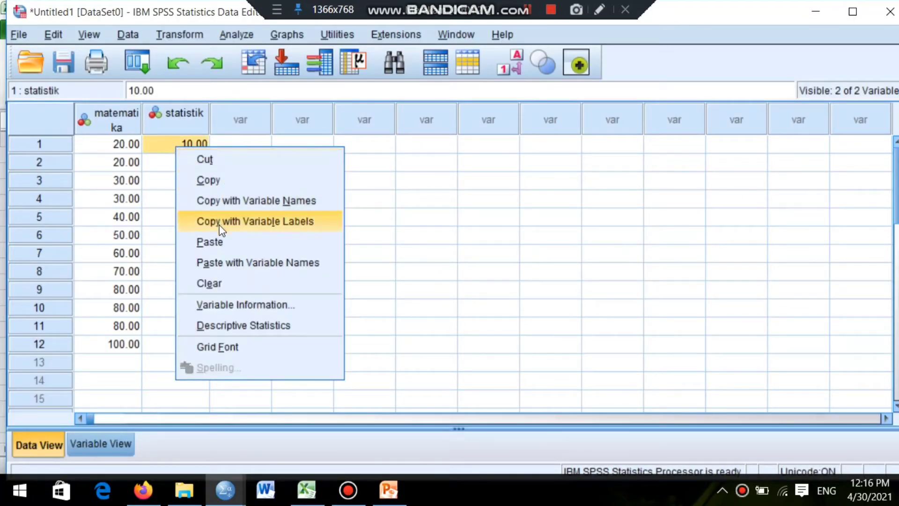
pyautogui.click(219, 242)
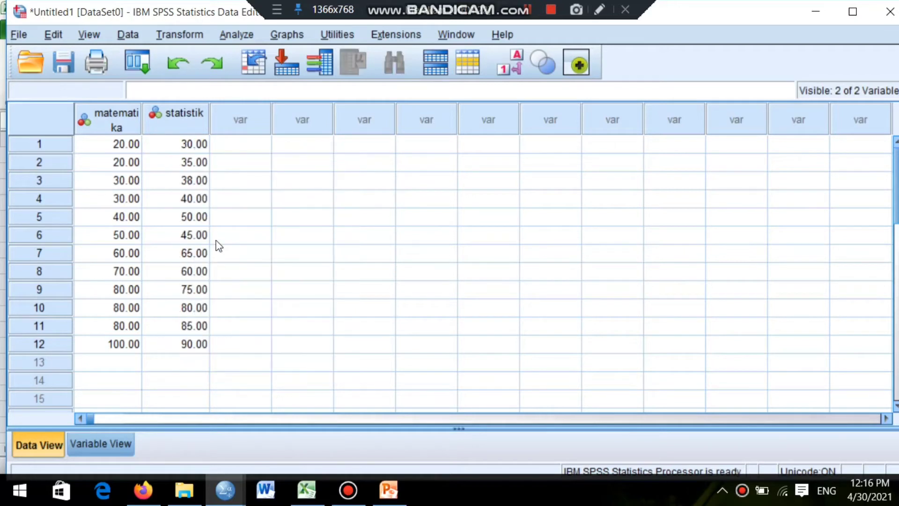
# Run a two-tailed bivariate correlation of nilai matematika and nilai statistik with only the Spearman coefficient selected
pyautogui.click(231, 40)
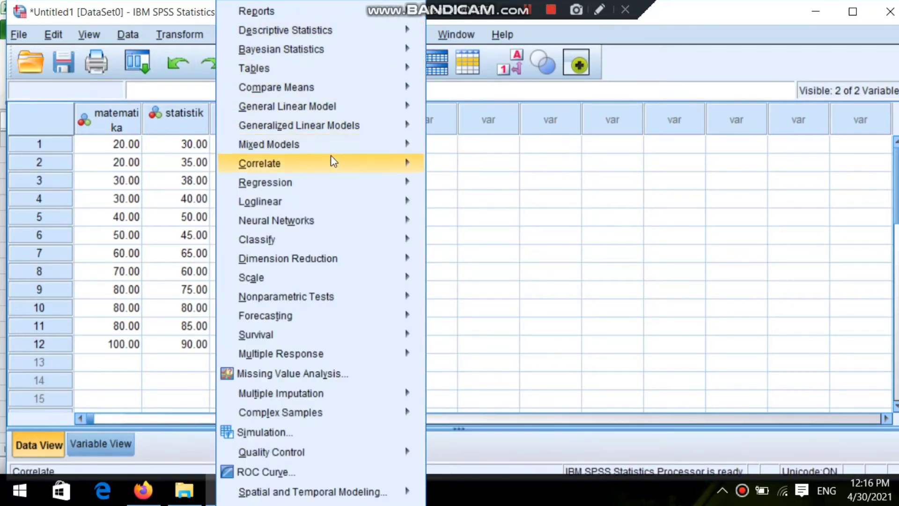
pyautogui.moveTo(339, 158)
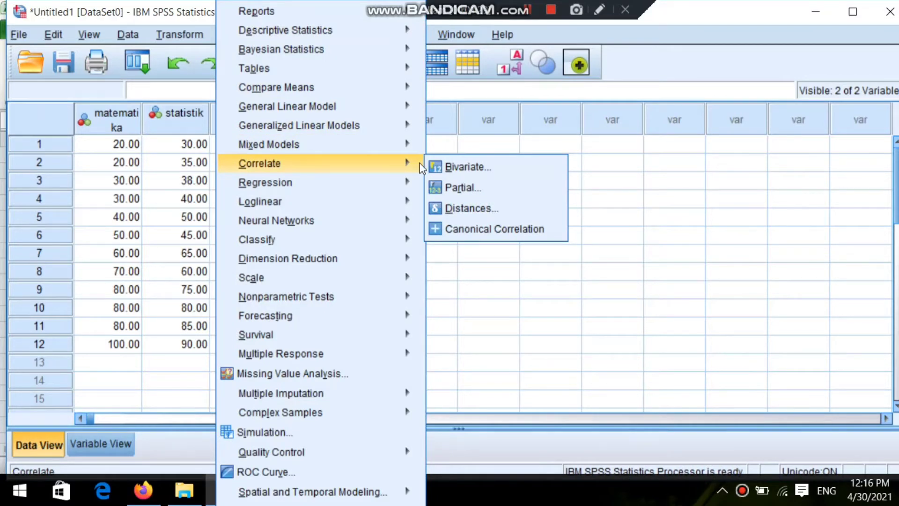
pyautogui.click(446, 169)
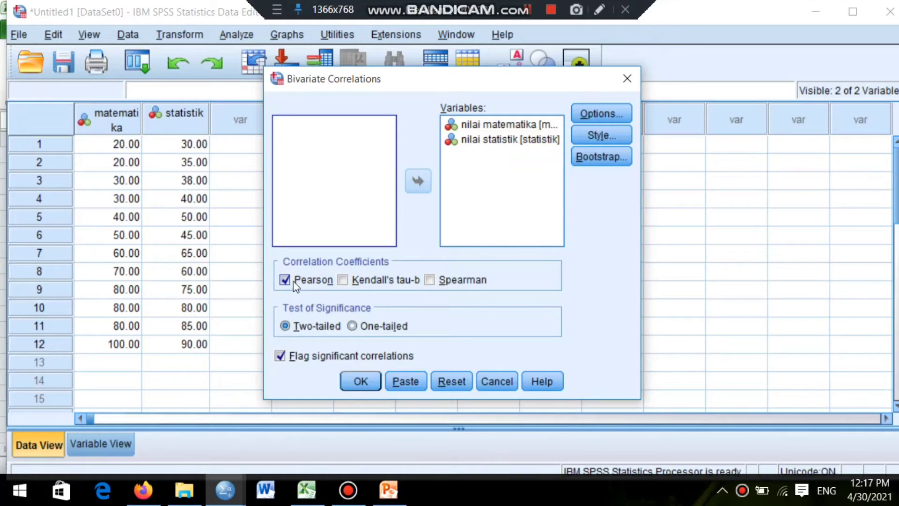
pyautogui.click(433, 283)
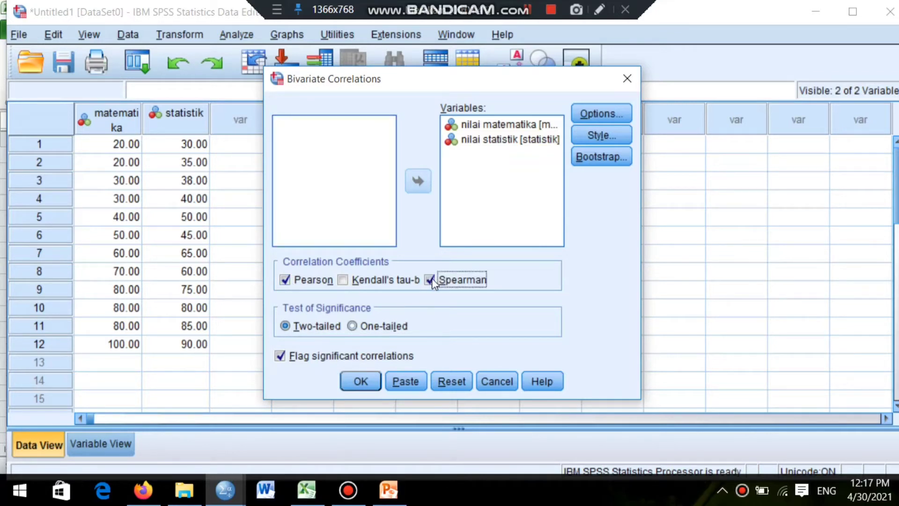
pyautogui.click(285, 280)
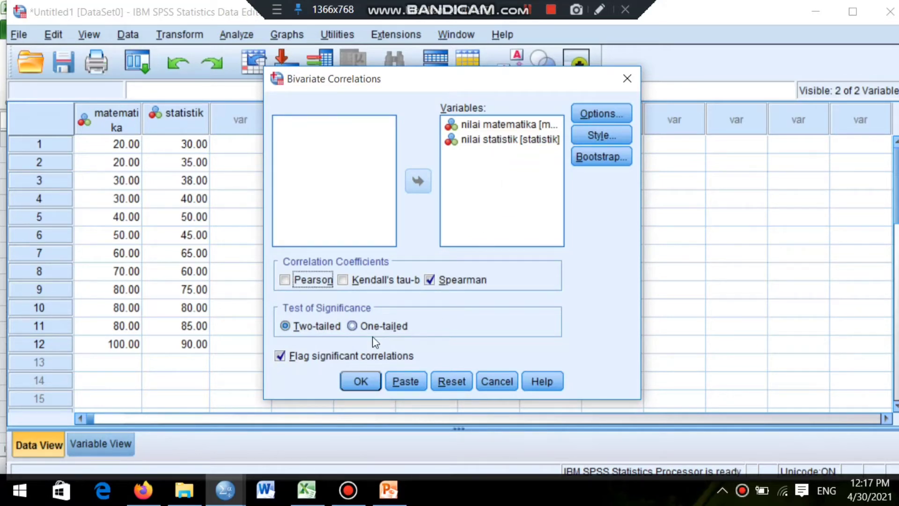
pyautogui.click(360, 381)
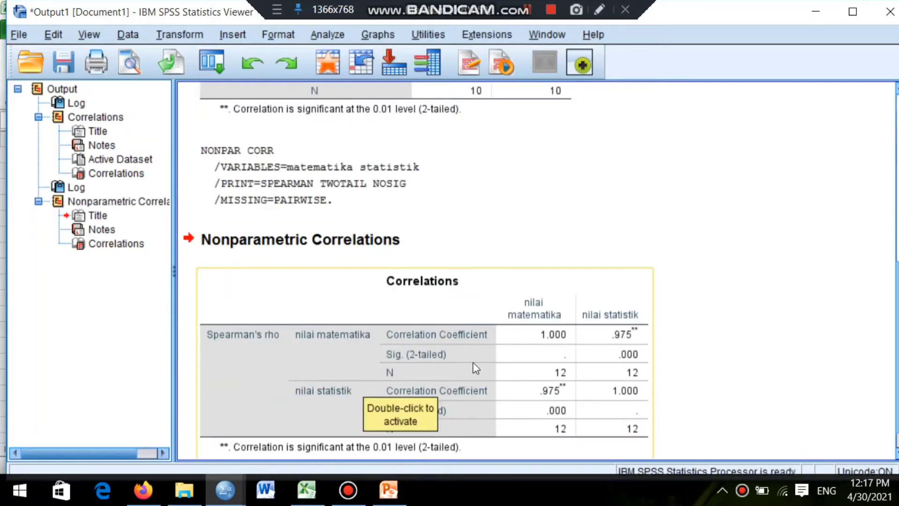
# Examine the Spearman's rho correlations table in the output and switch to the PowerPoint exercise slides
pyautogui.scroll(5, 897, 257)
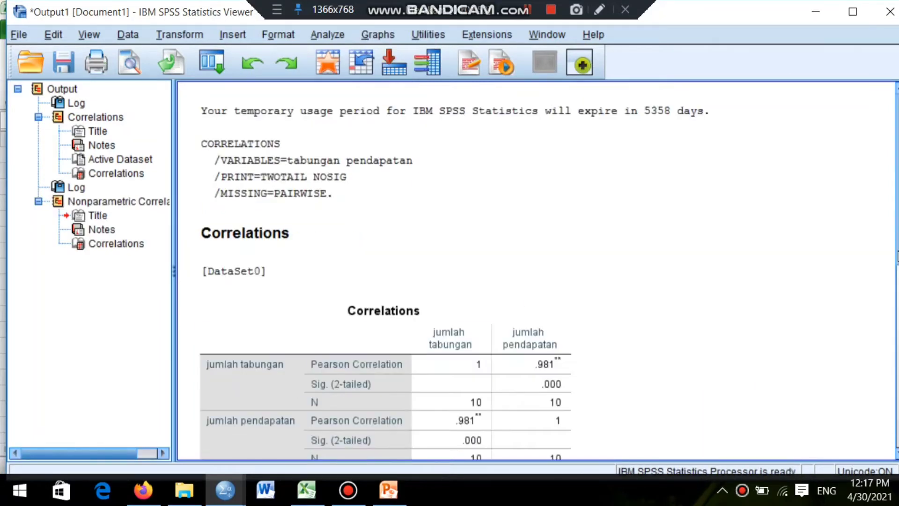
pyautogui.scroll(-5, 898, 256)
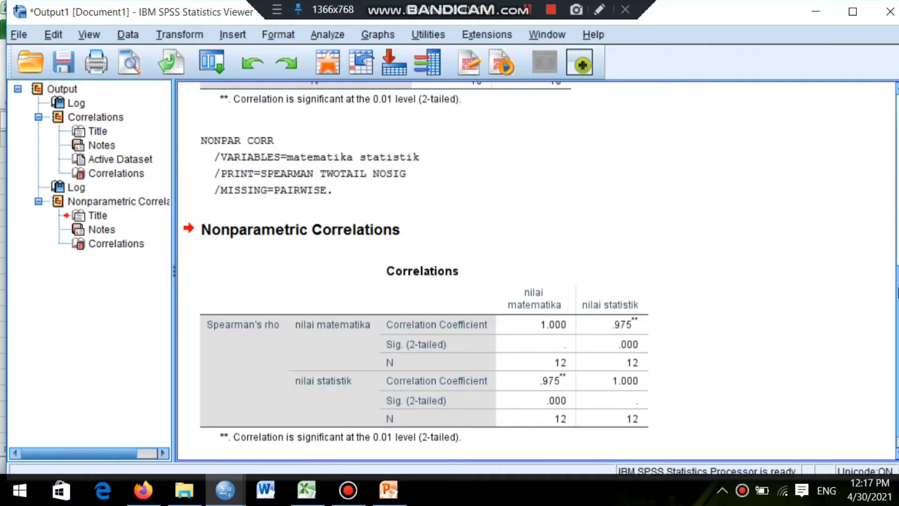
pyautogui.click(603, 375)
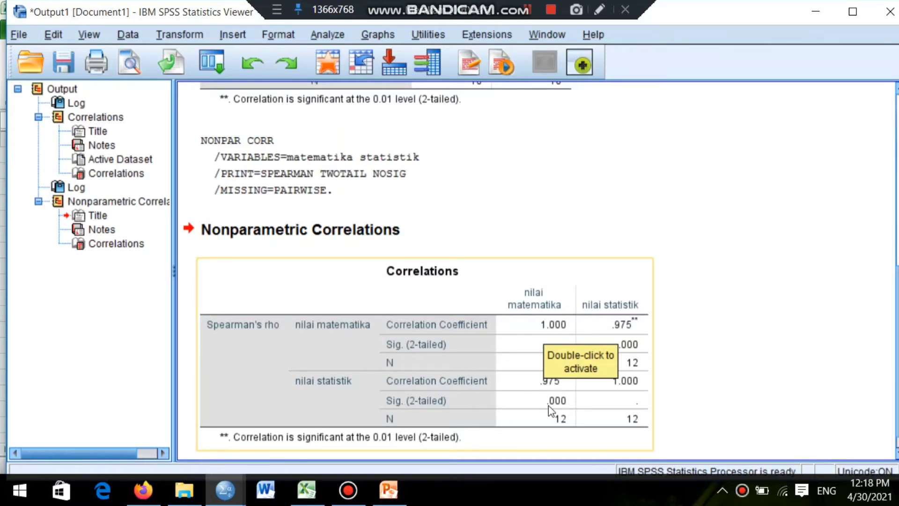
pyautogui.click(703, 369)
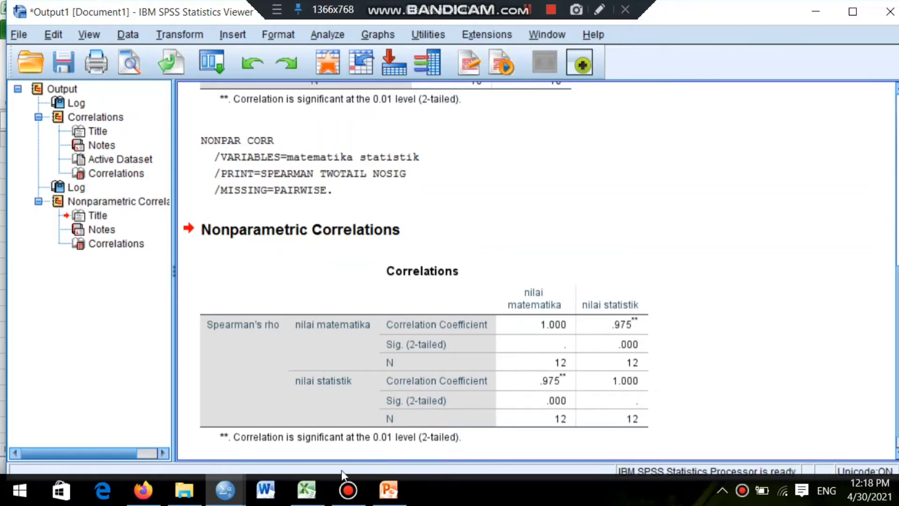
pyautogui.moveTo(375, 499)
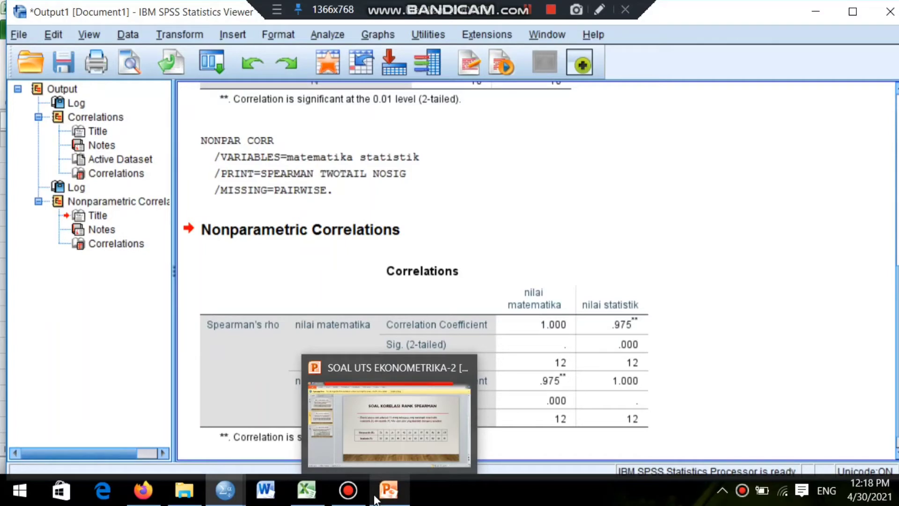
pyautogui.click(375, 500)
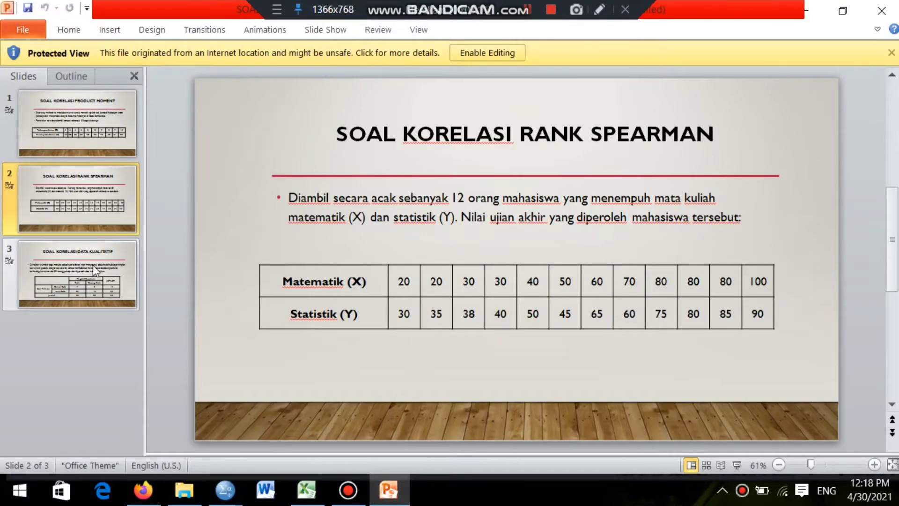
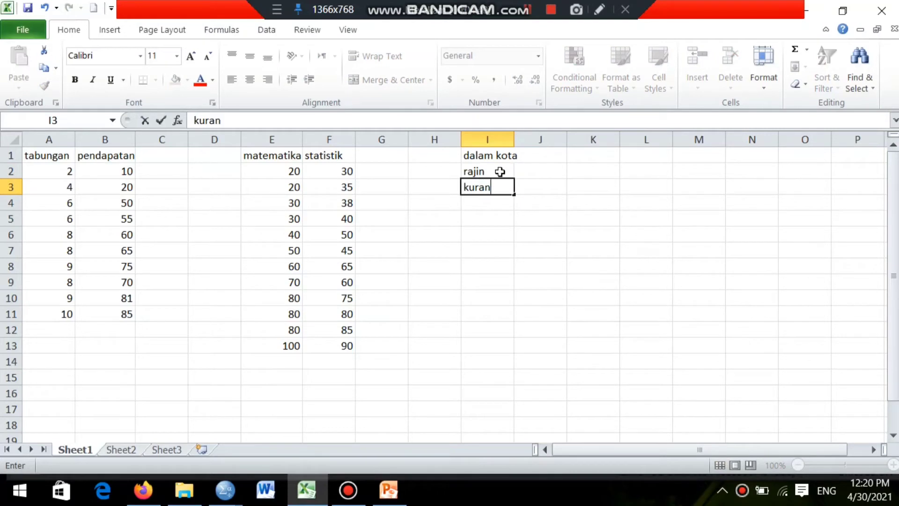
# Complete the label kurang rajin in cell I3 and widen column I slightly to fit it
pyautogui.write('in')
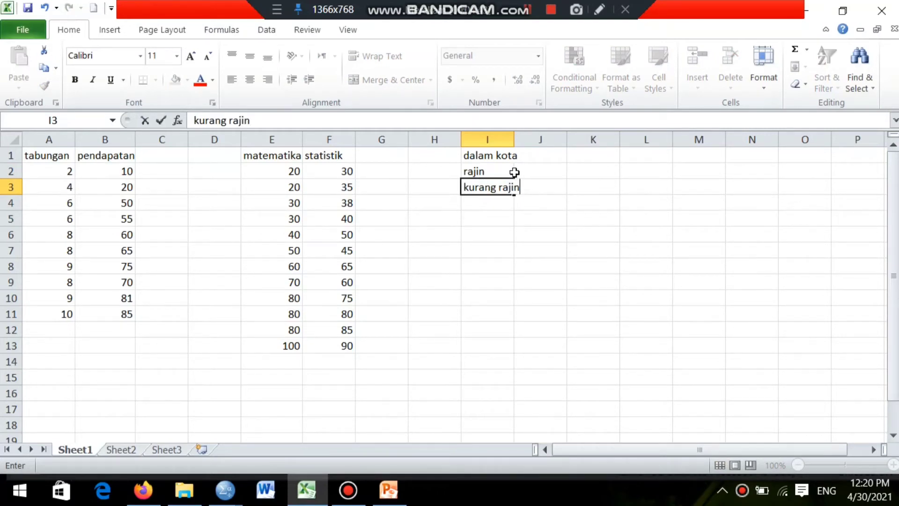
pyautogui.click(514, 171)
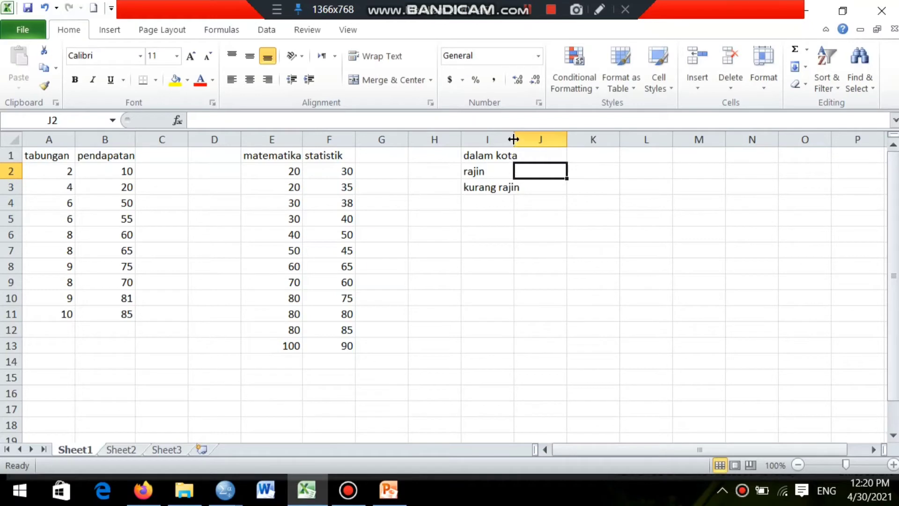
pyautogui.moveTo(514, 139); pyautogui.dragTo(519, 139)
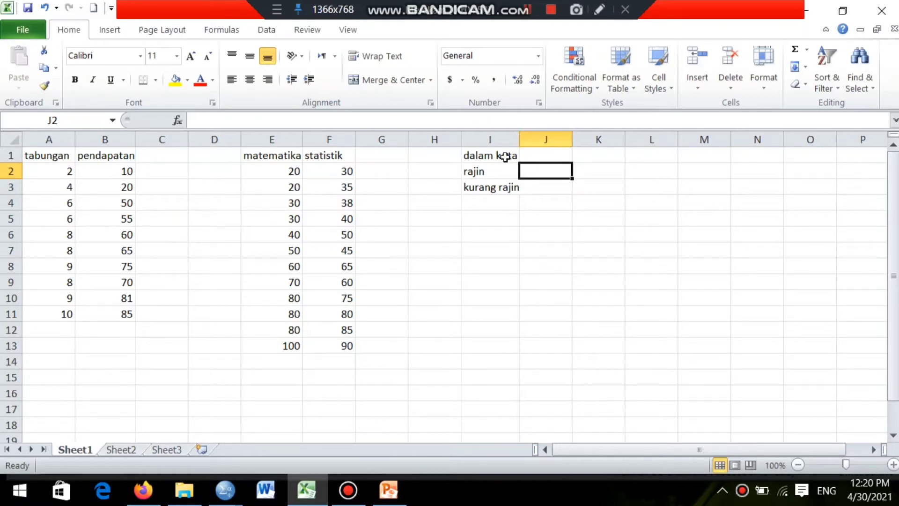
# Merge and center the dalam kota heading across cells I1 and J1
pyautogui.doubleClick(507, 156)
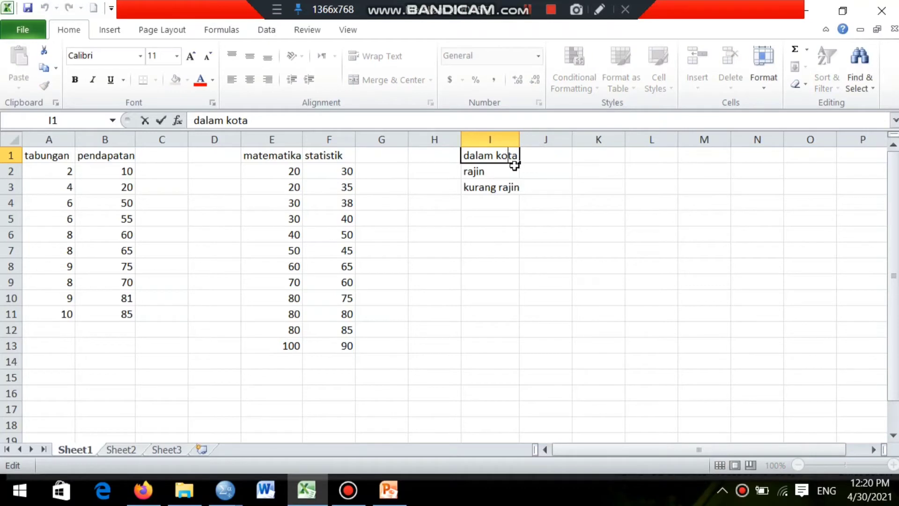
pyautogui.click(515, 172)
pyautogui.moveTo(509, 156); pyautogui.dragTo(539, 155)
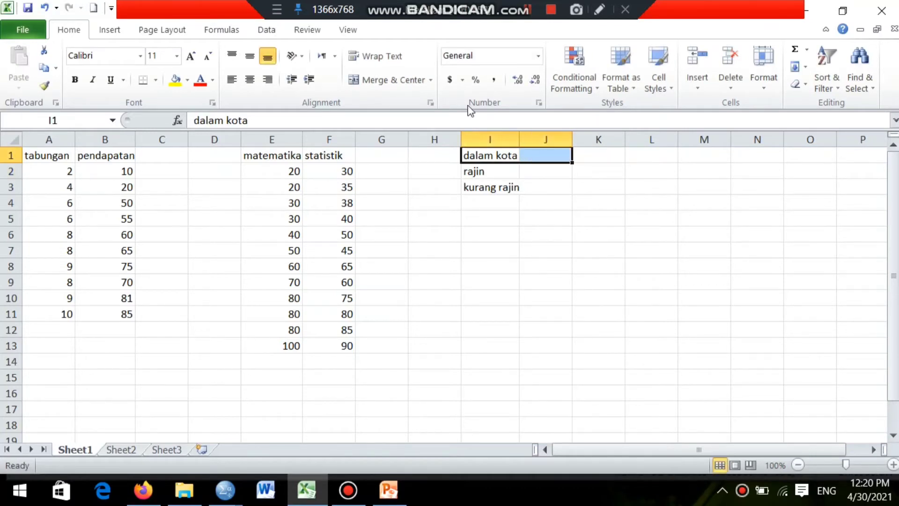
pyautogui.click(356, 82)
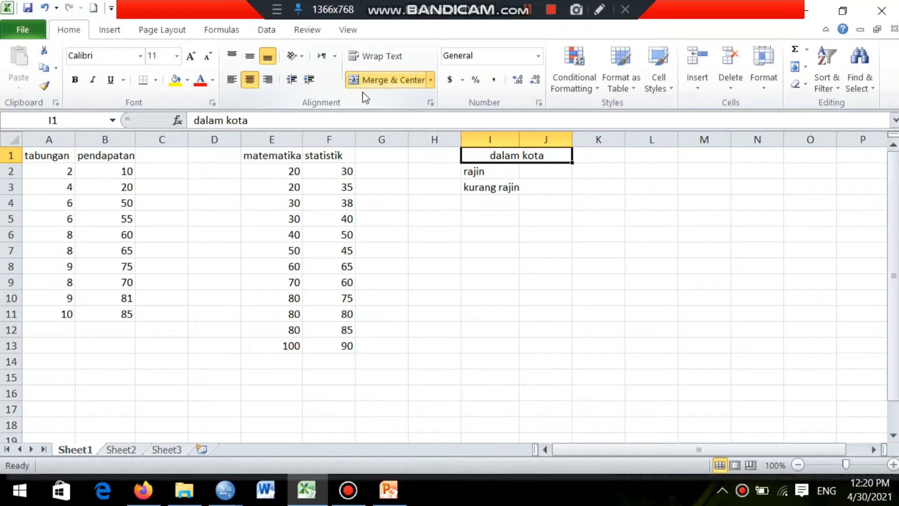
# Check the Dalam Kota counts on the PowerPoint slide and enter 7 for rajin in J2 and 8 for kurang rajin in J3 in Excel
pyautogui.click(501, 174)
pyautogui.click(540, 172)
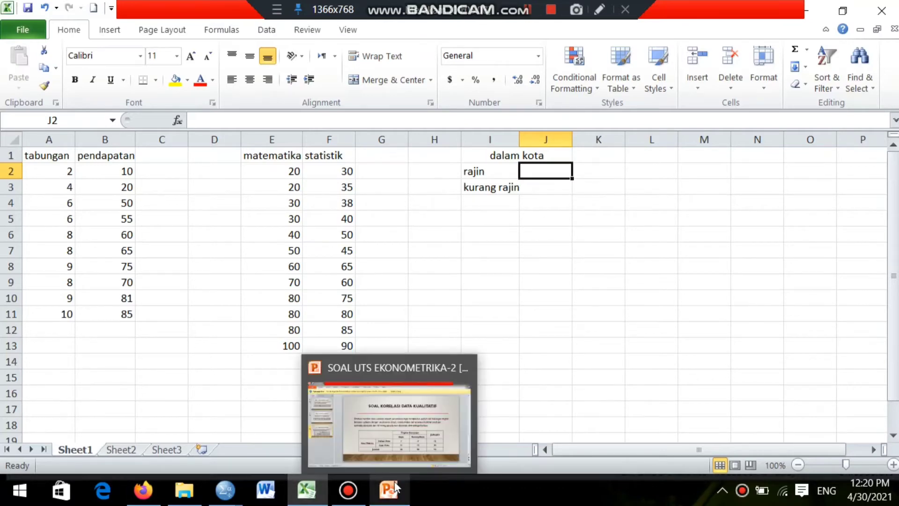
pyautogui.click(395, 482)
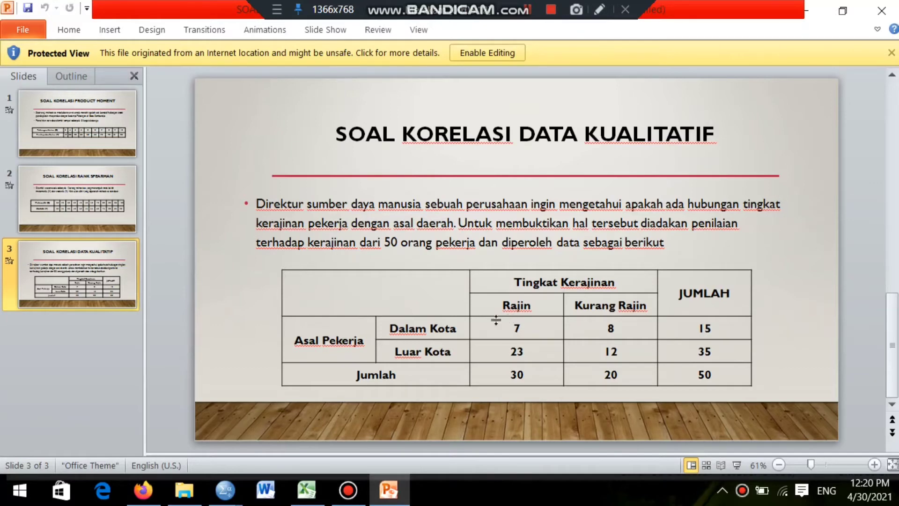
pyautogui.click(304, 495)
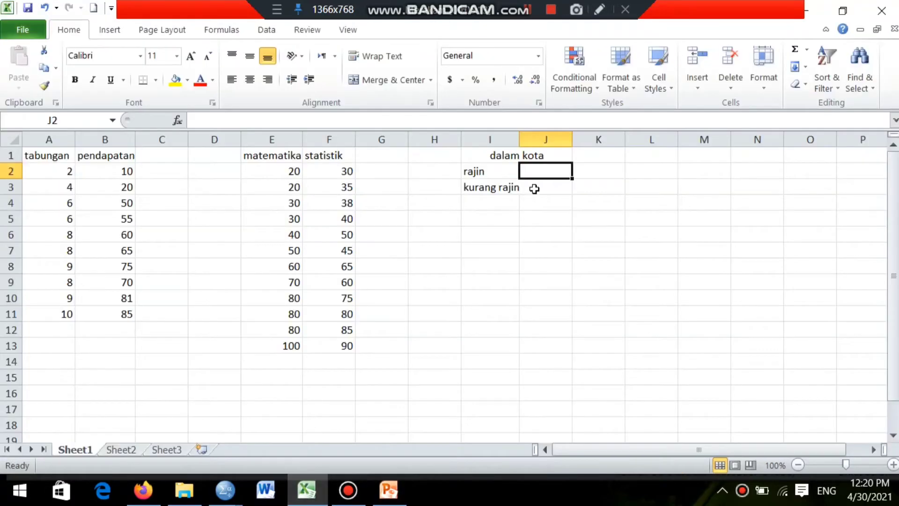
pyautogui.write('7')
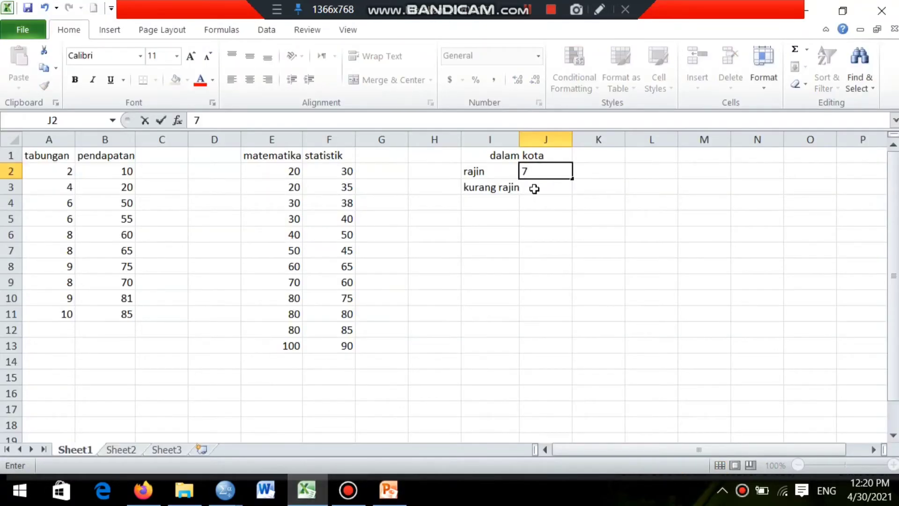
pyautogui.press('Return')
pyautogui.write('8')
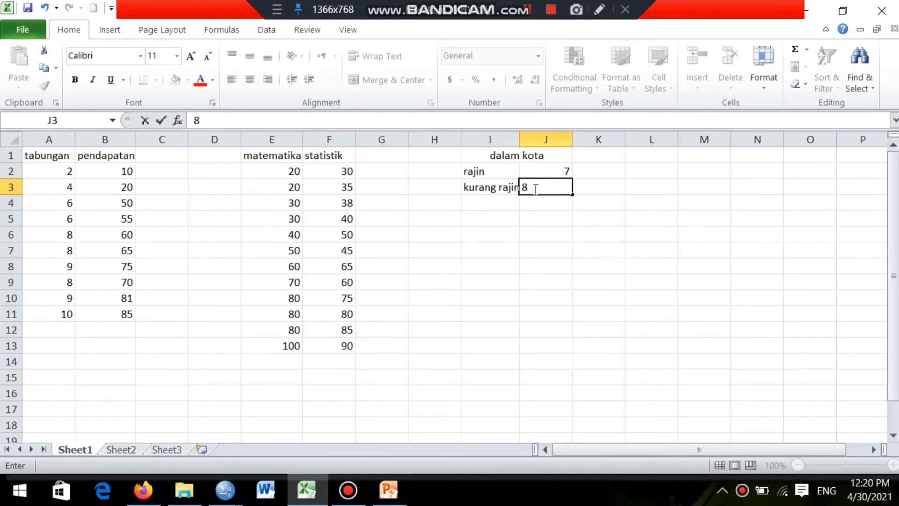
pyautogui.press('Return')
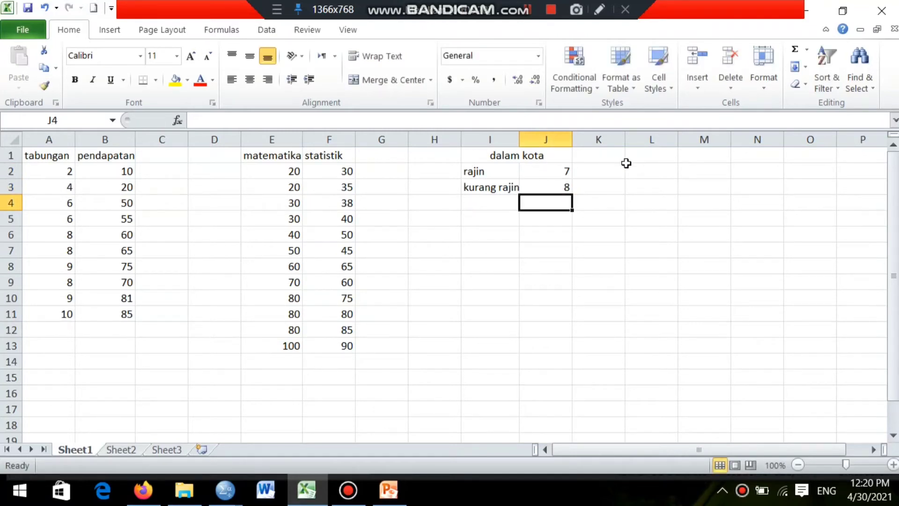
# Apply all borders to the dalam kota table in cells I1 to J3
pyautogui.moveTo(465, 155); pyautogui.dragTo(564, 186)
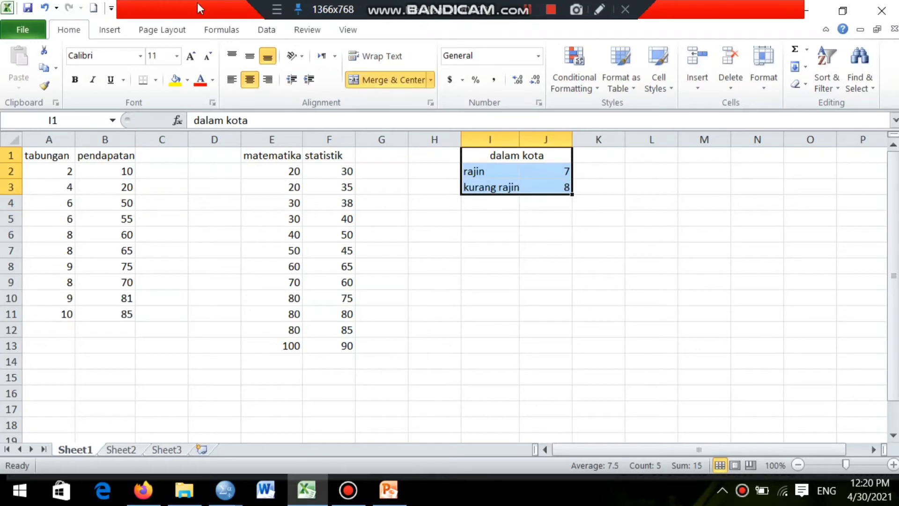
pyautogui.click(155, 80)
pyautogui.click(170, 207)
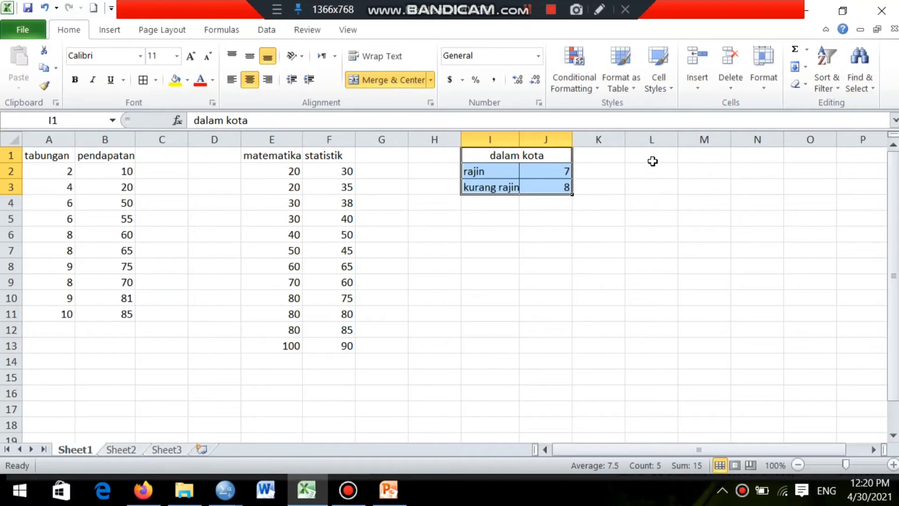
# Enter the heading luar kota in cell L1 and merge and center it across cells L1 and M1
pyautogui.click(671, 156)
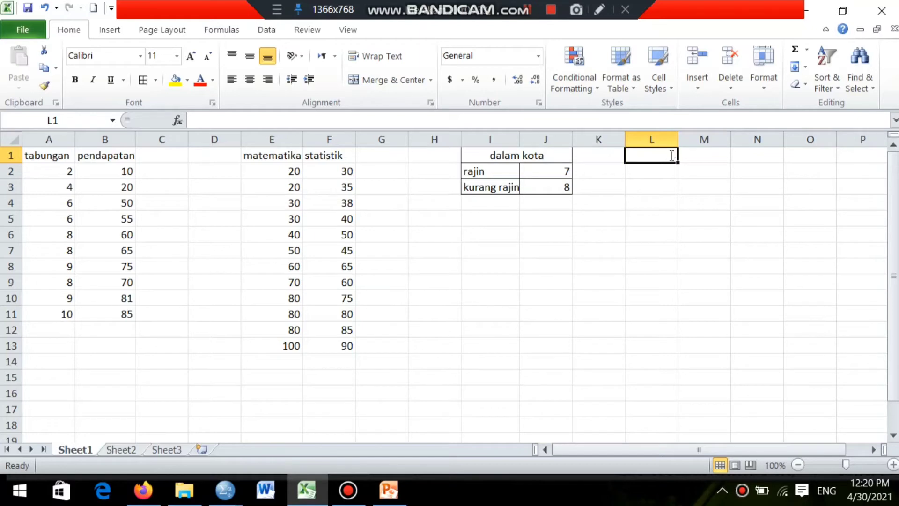
pyautogui.write('luar')
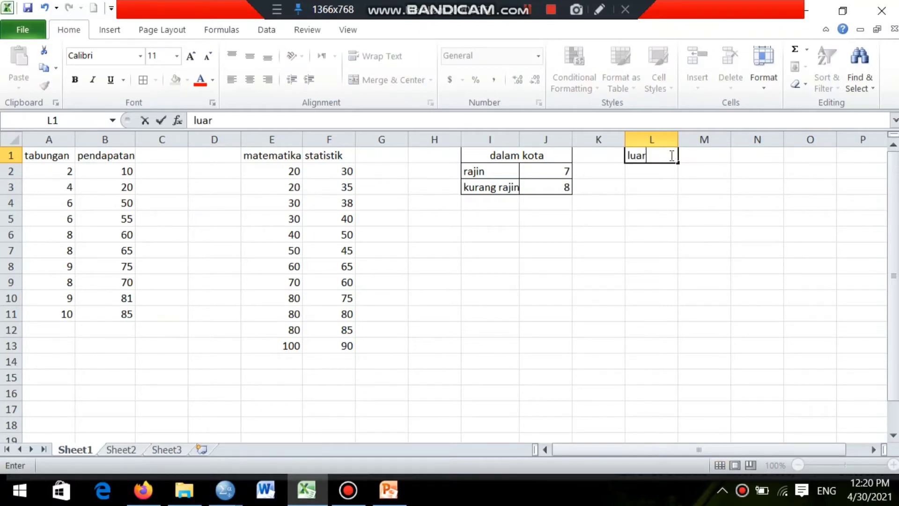
pyautogui.write(' kota')
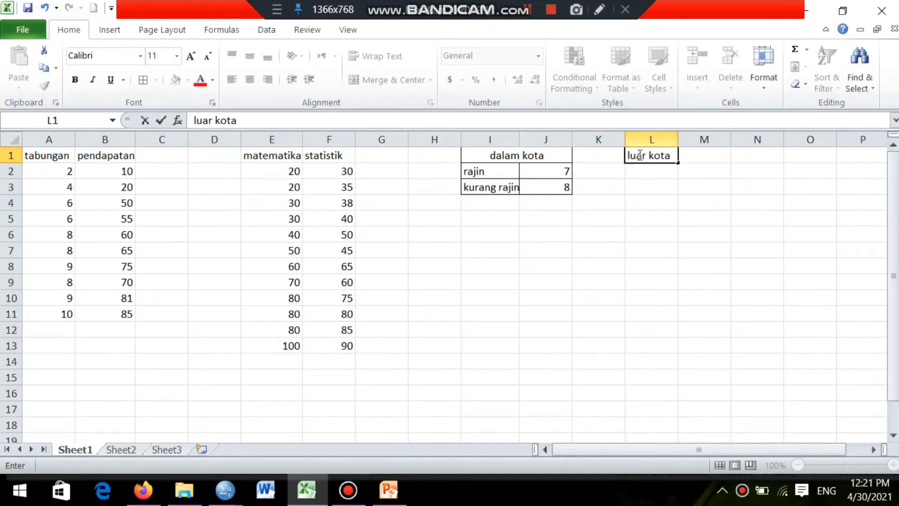
pyautogui.click(685, 156)
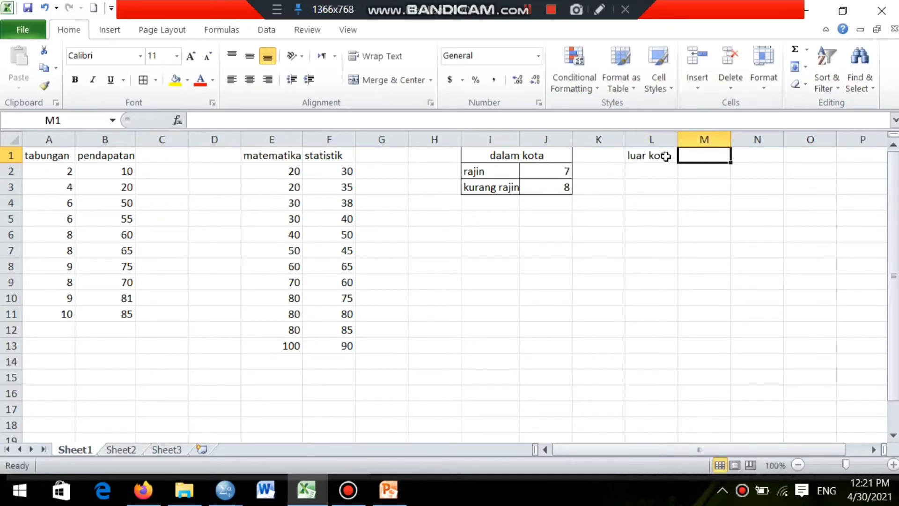
pyautogui.click(667, 156)
pyautogui.moveTo(671, 158); pyautogui.dragTo(688, 156)
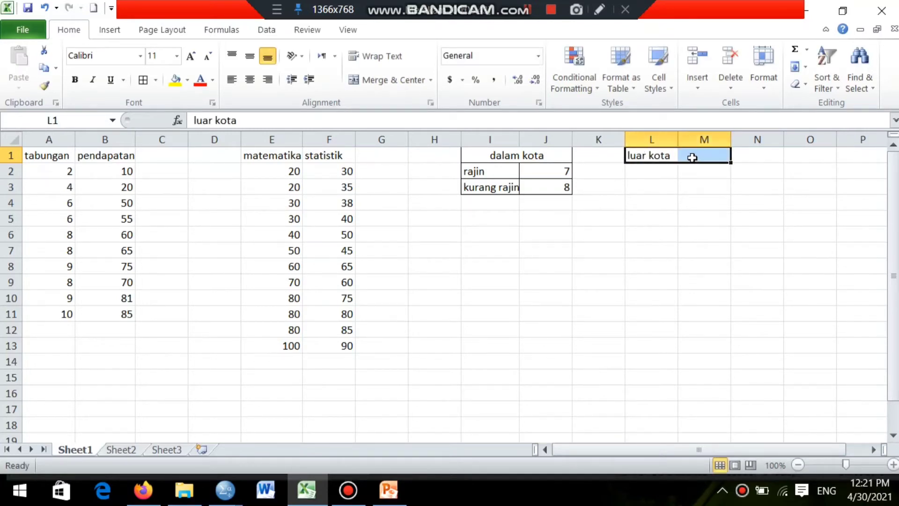
pyautogui.click(393, 84)
# Enter the row labels rajin in L2 and kurang rajin in L3 under the luar kota heading
pyautogui.click(655, 171)
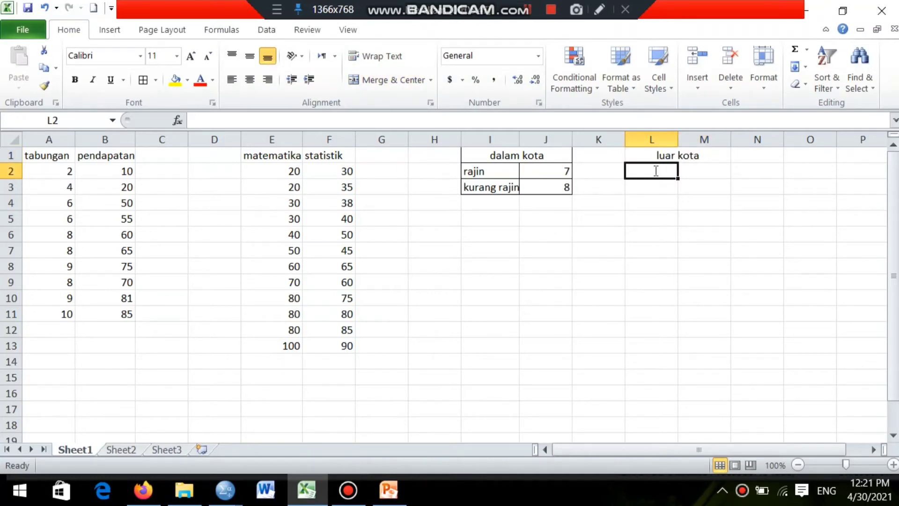
pyautogui.write('rajin')
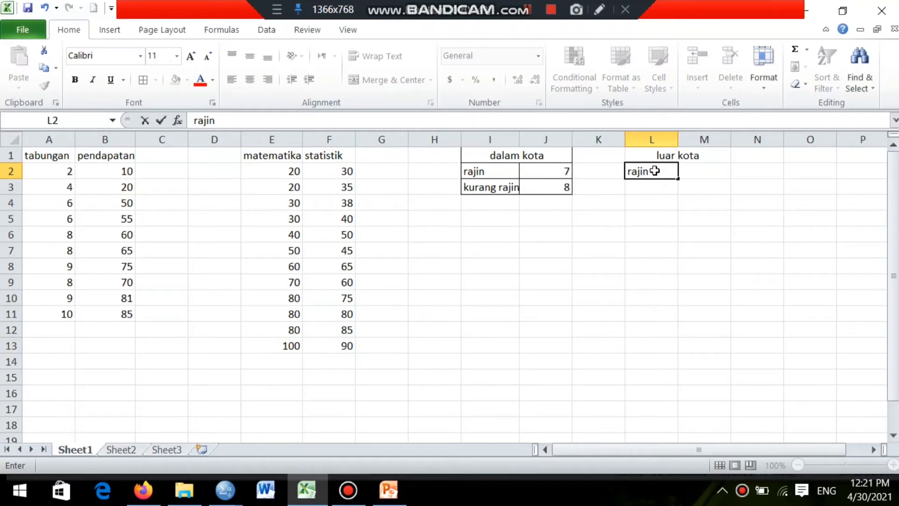
pyautogui.press('Return')
pyautogui.write('kuran')
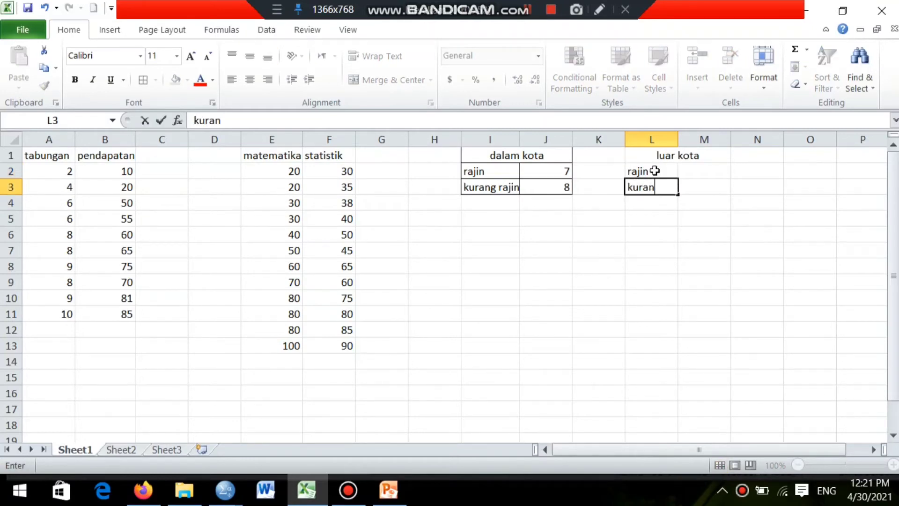
pyautogui.write('g rajin')
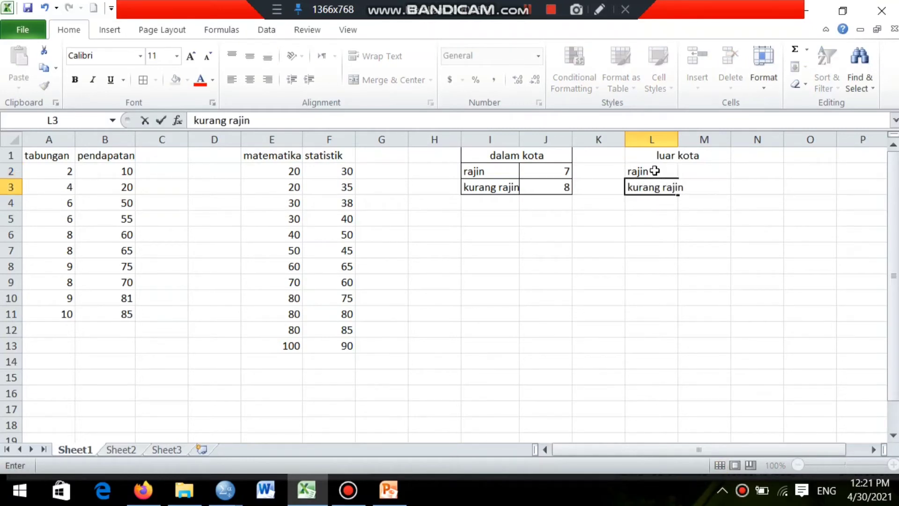
# Check the Luar Kota counts on the PowerPoint slide and enter 23 for rajin in M2 and 12 for kurang rajin in M3 in Excel
pyautogui.click(695, 171)
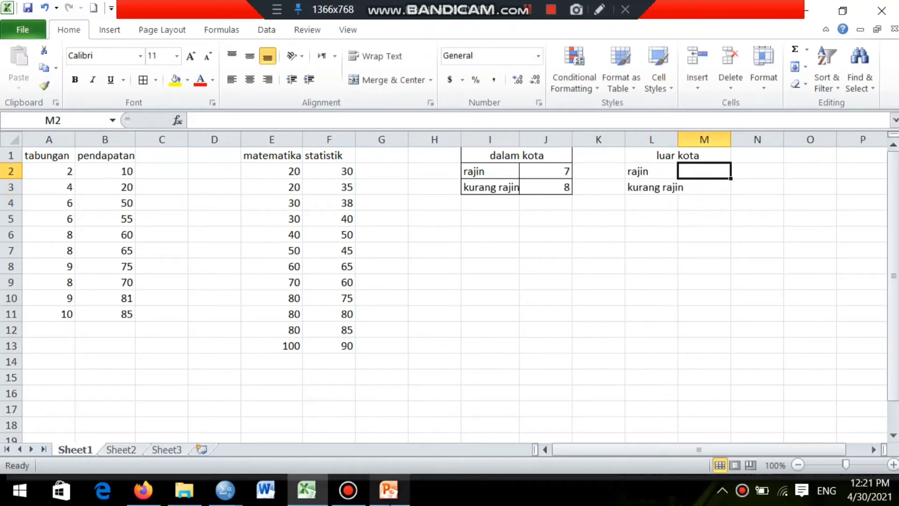
pyautogui.click(389, 490)
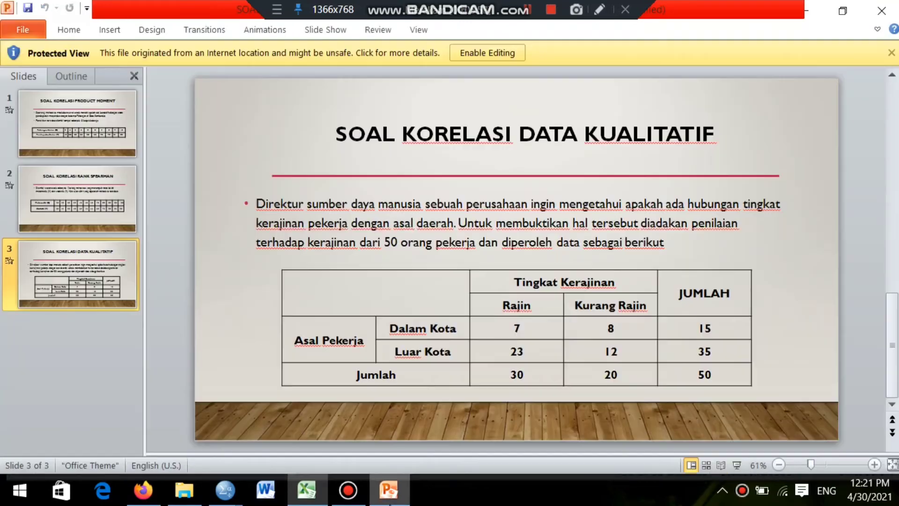
pyautogui.click(307, 490)
pyautogui.write('23')
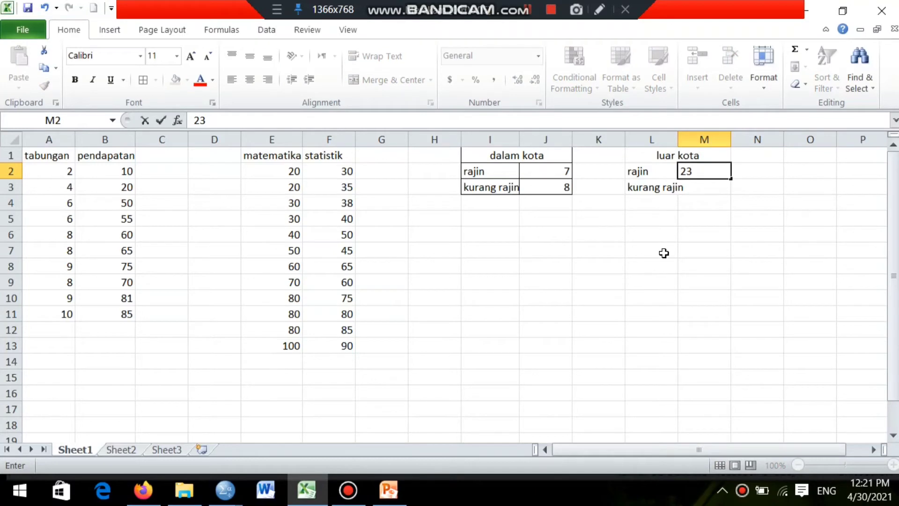
pyautogui.press('Return')
pyautogui.write('1')
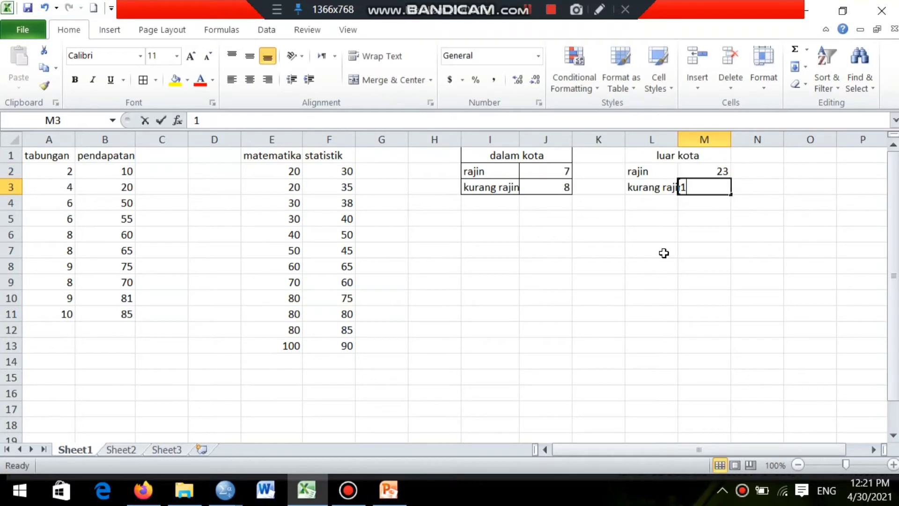
pyautogui.write('2')
pyautogui.press('Return')
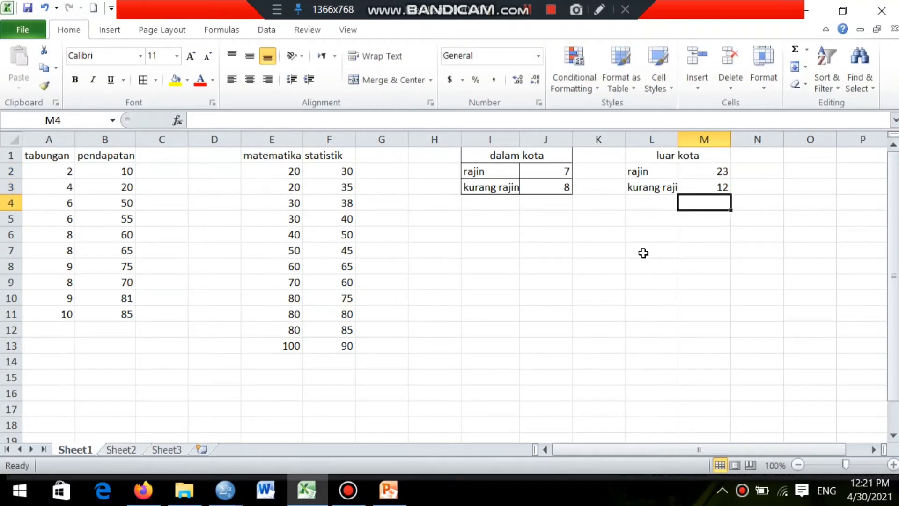
# Start a code table with the heading kode in I6 and the labels rajin in I7 and kurang rajin in I8
pyautogui.click(499, 233)
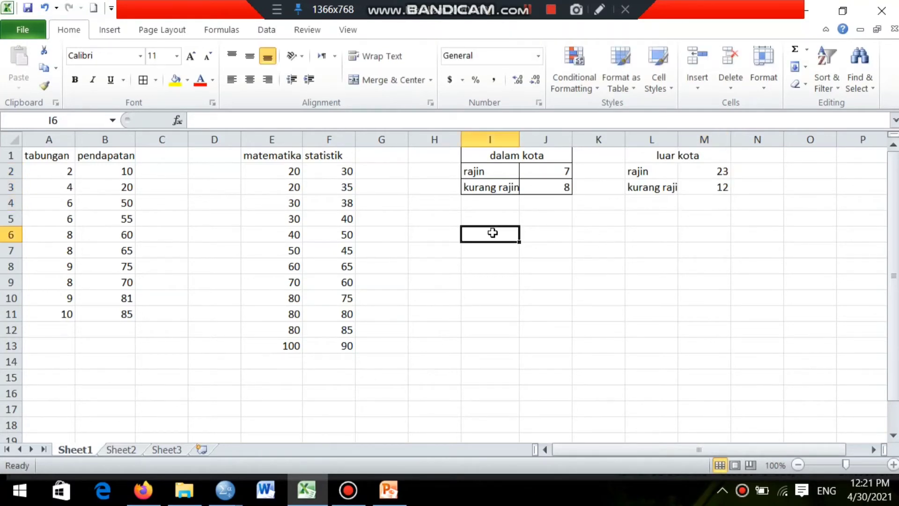
pyautogui.write('kode')
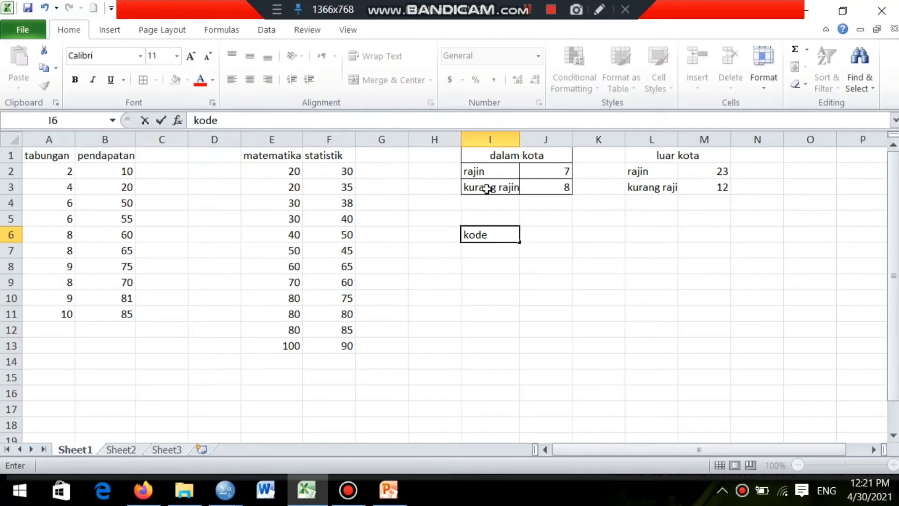
pyautogui.click(490, 251)
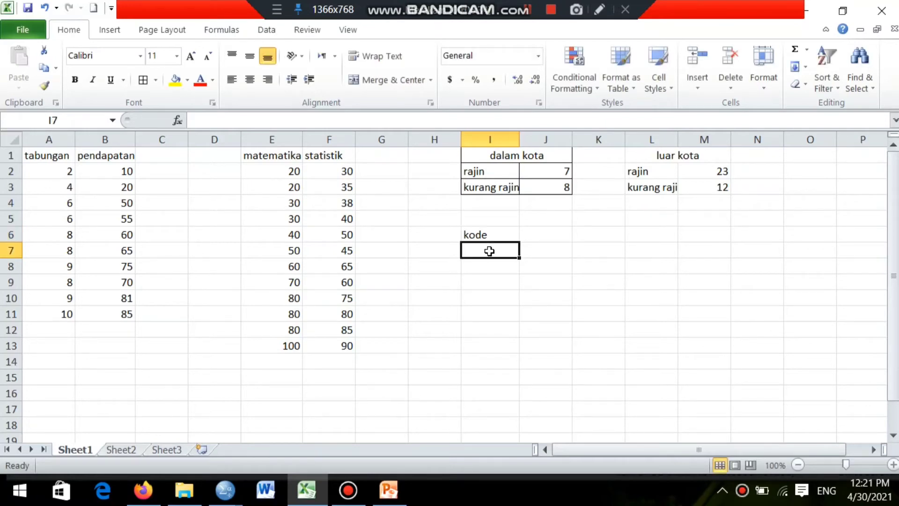
pyautogui.write('rajin')
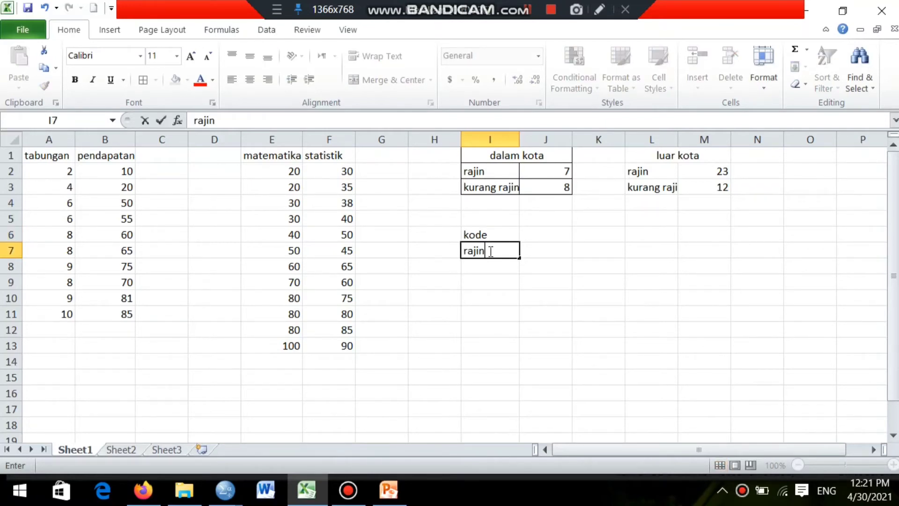
pyautogui.press('Return')
pyautogui.write('kura')
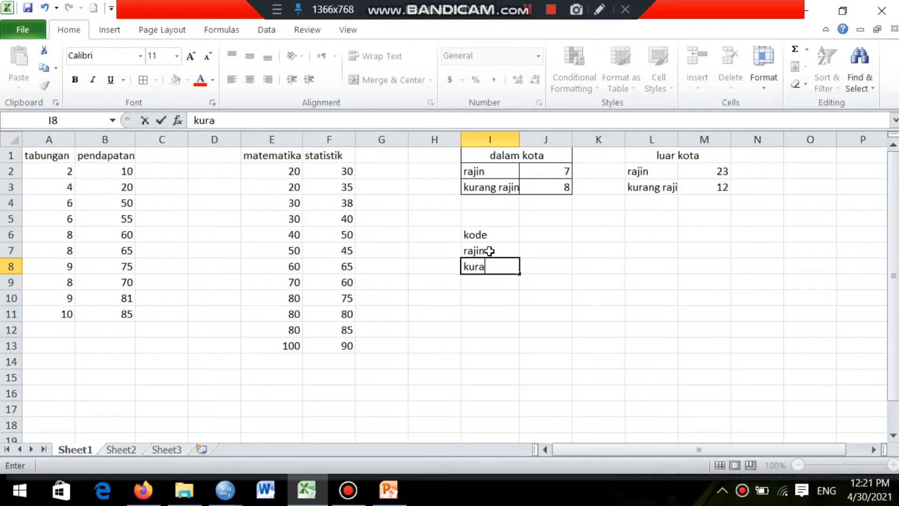
pyautogui.write('ng rajin')
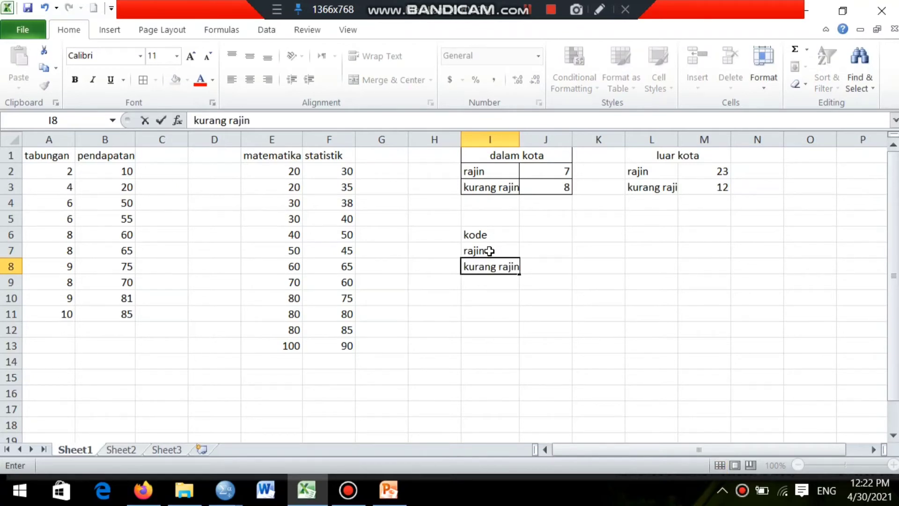
# Merge and center the kode heading across cells I6 and J6
pyautogui.click(482, 235)
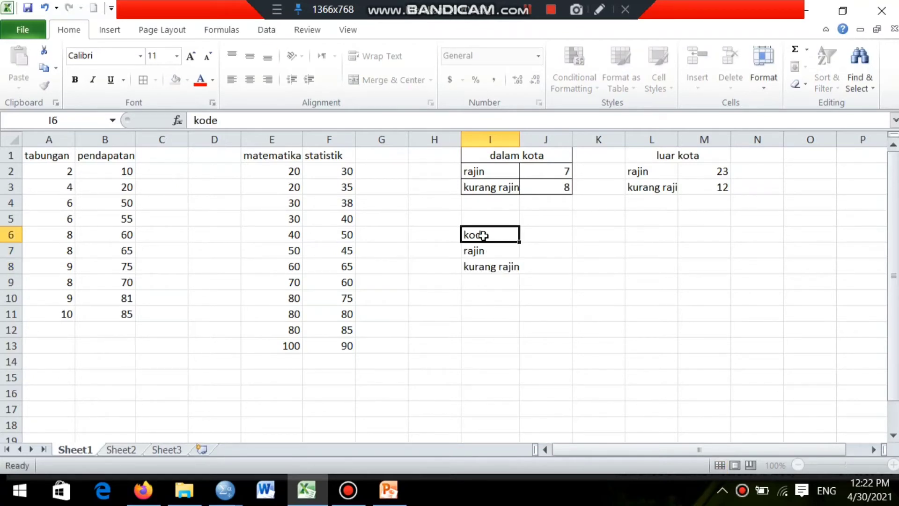
pyautogui.moveTo(488, 235); pyautogui.dragTo(546, 235)
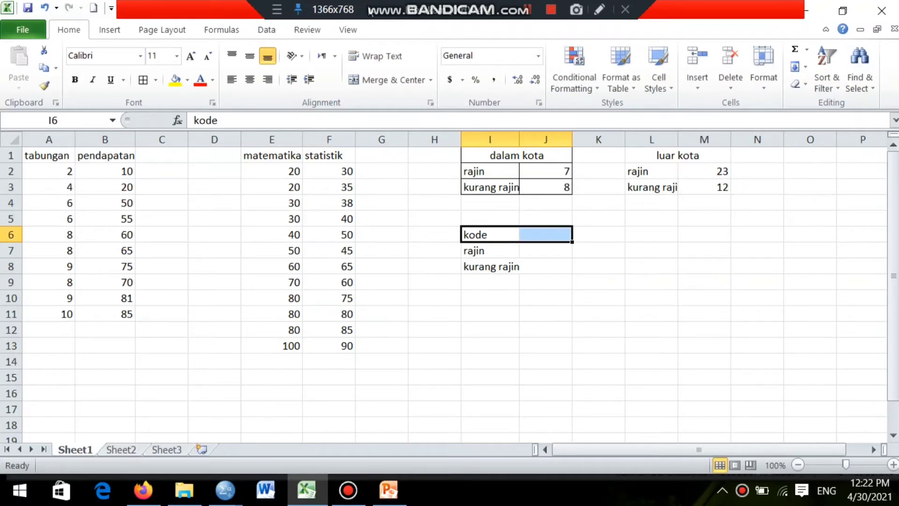
pyautogui.click(372, 89)
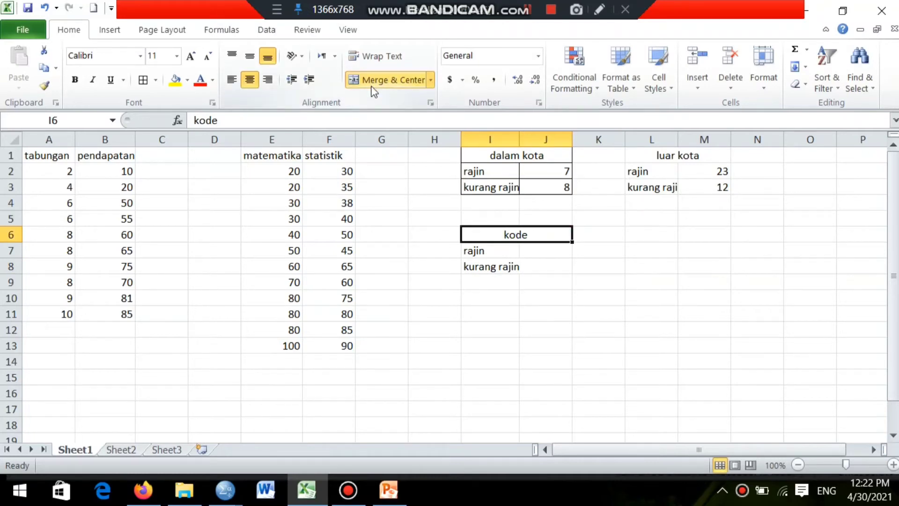
# Enter code 1 for rajin in J7 and 2 for kurang rajin in J8, and apply all borders to cells I6 to J8
pyautogui.click(530, 250)
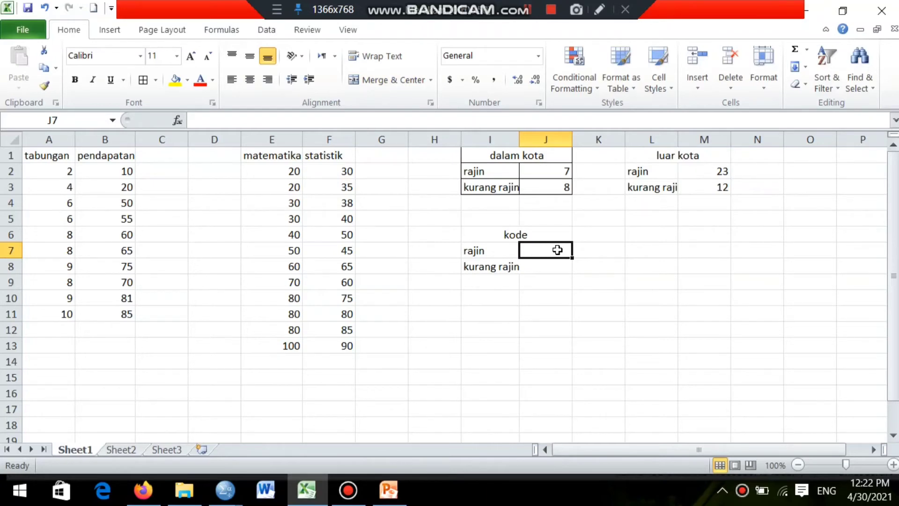
pyautogui.write('1')
pyautogui.press('Return')
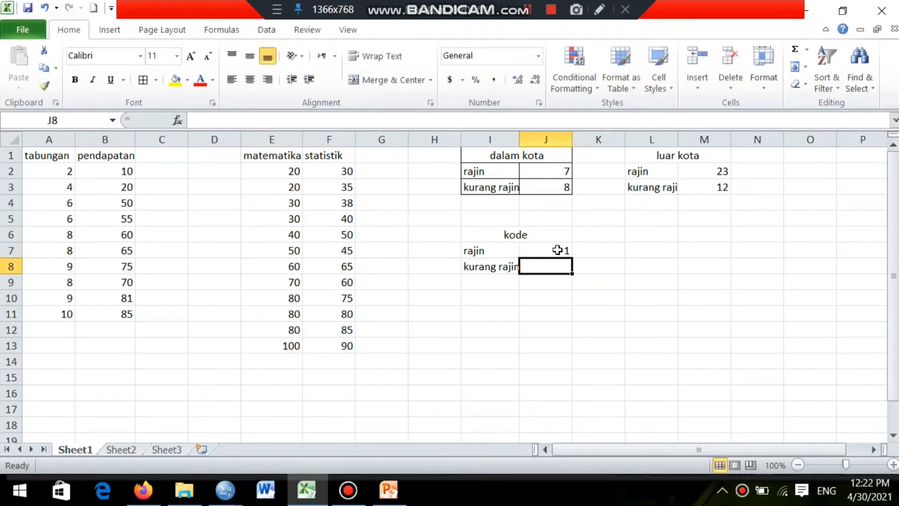
pyautogui.write('2')
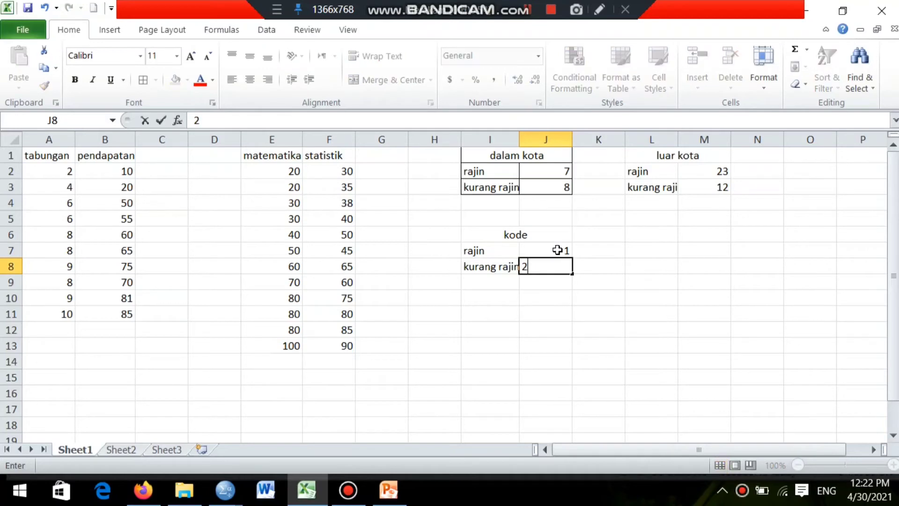
pyautogui.press('Return')
pyautogui.moveTo(476, 231); pyautogui.dragTo(555, 268)
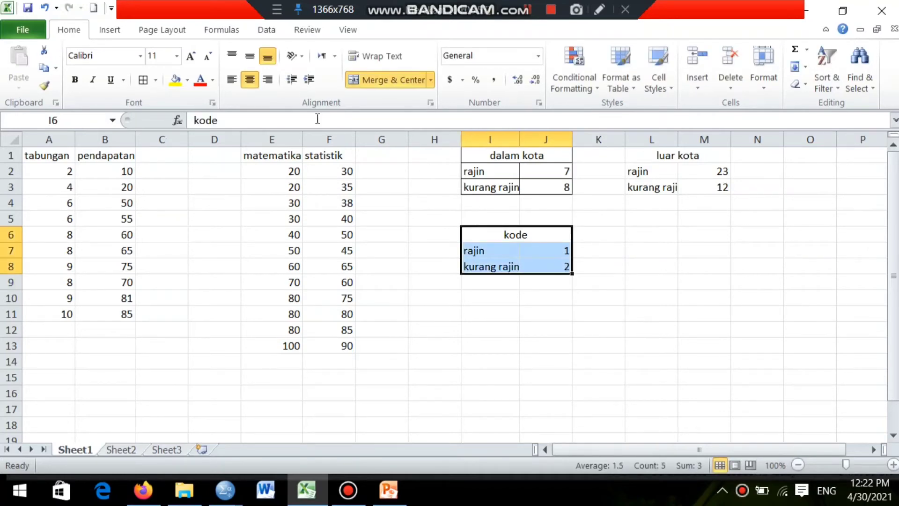
pyautogui.click(143, 81)
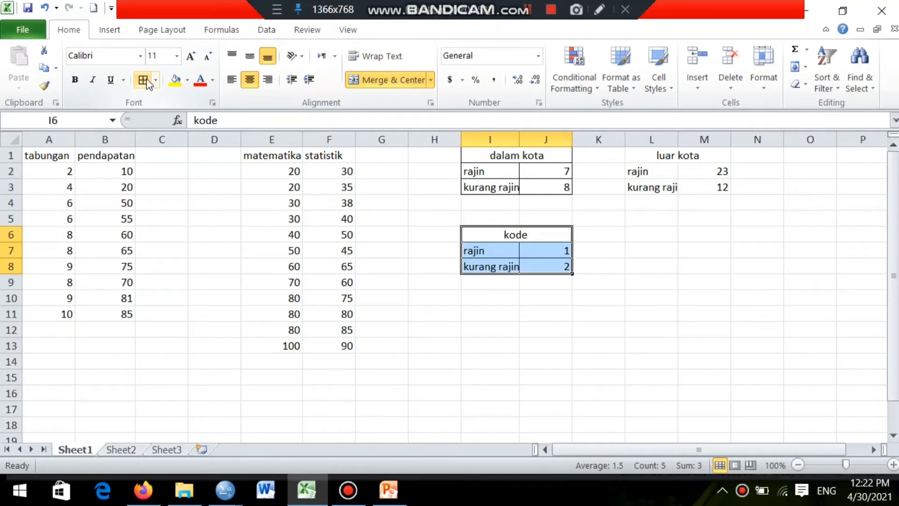
# Start a second code table with the heading kode in L6 and the labels dalam kota in L7 and luar kota in L8
pyautogui.click(680, 234)
pyautogui.click(665, 234)
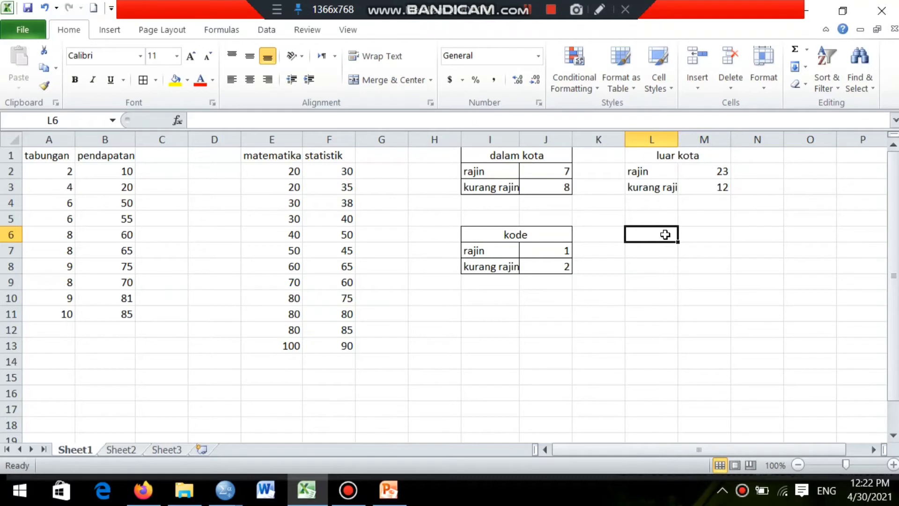
pyautogui.write('kode')
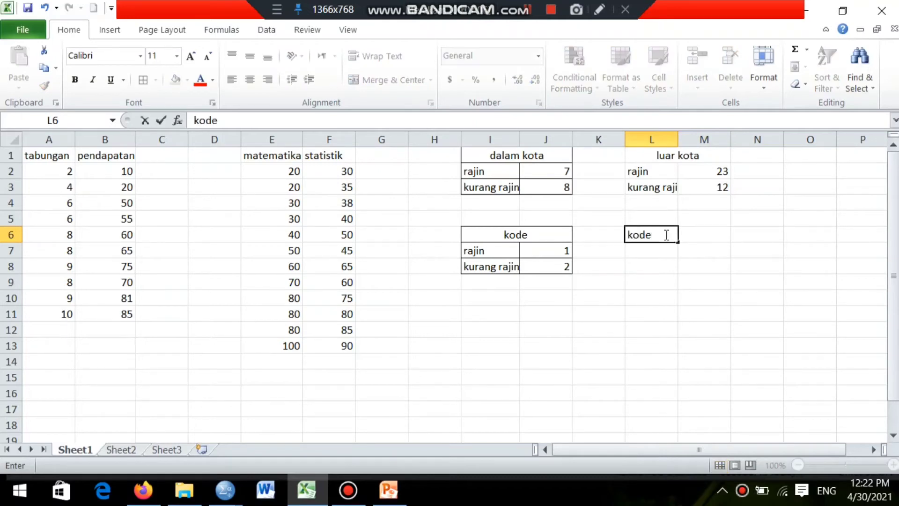
pyautogui.click(660, 248)
pyautogui.write('dal')
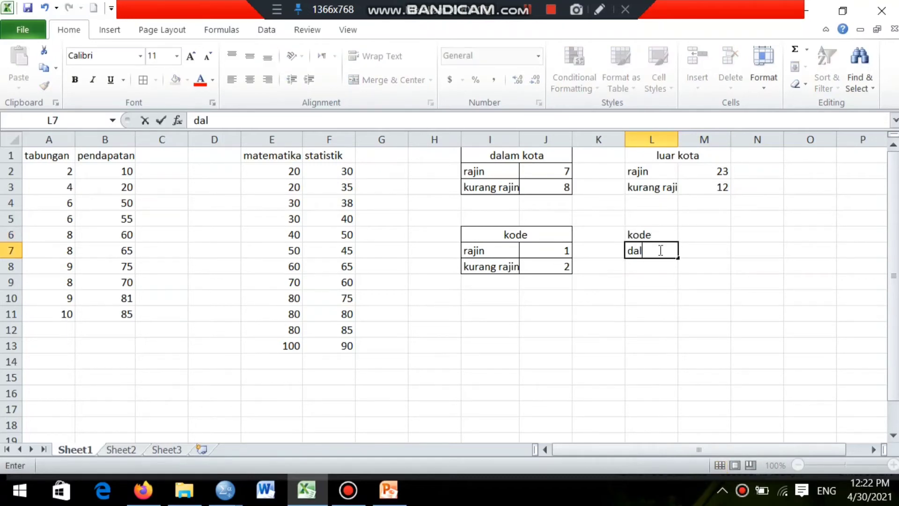
pyautogui.write('am kota')
pyautogui.press('Return')
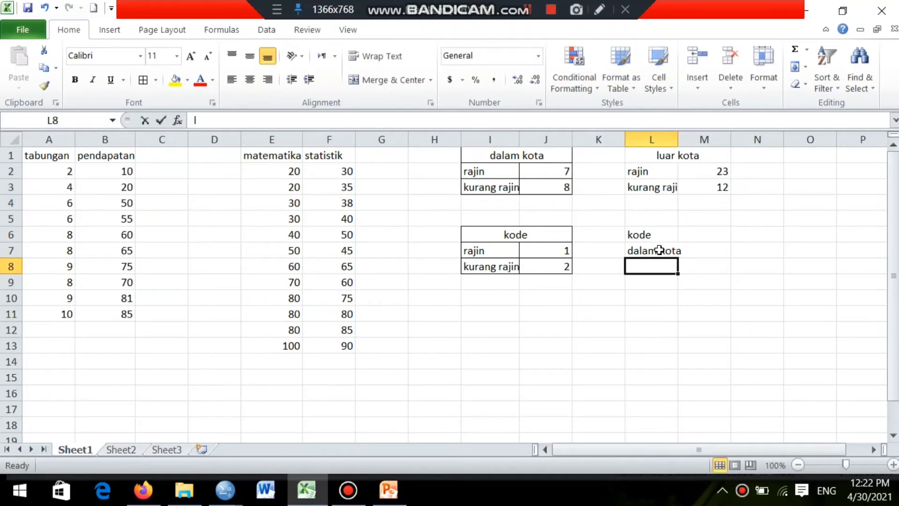
pyautogui.write('luar kota')
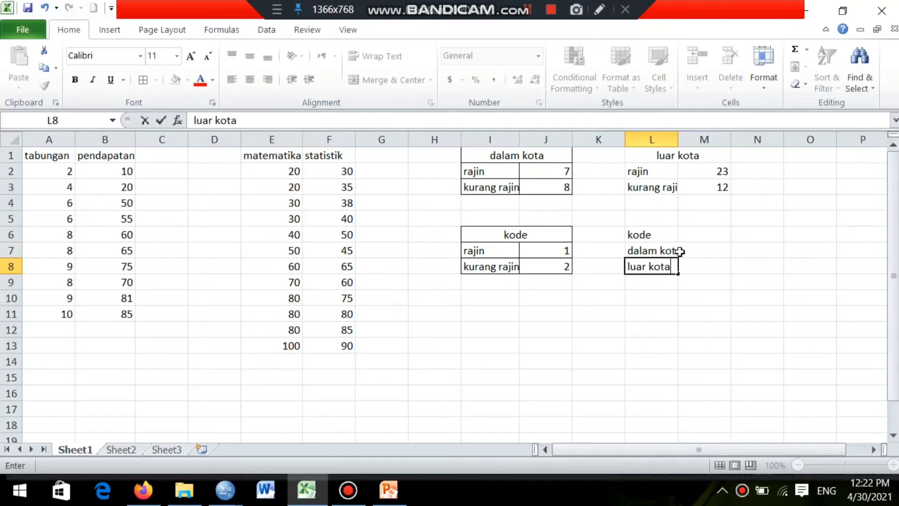
# Merge and center the second kode heading across cells L6 and M6
pyautogui.moveTo(642, 235); pyautogui.dragTo(693, 237)
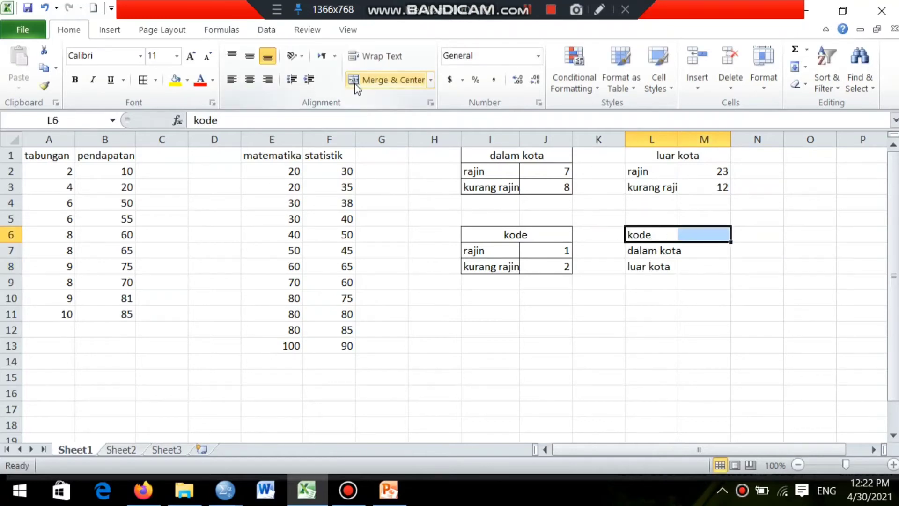
pyautogui.click(364, 81)
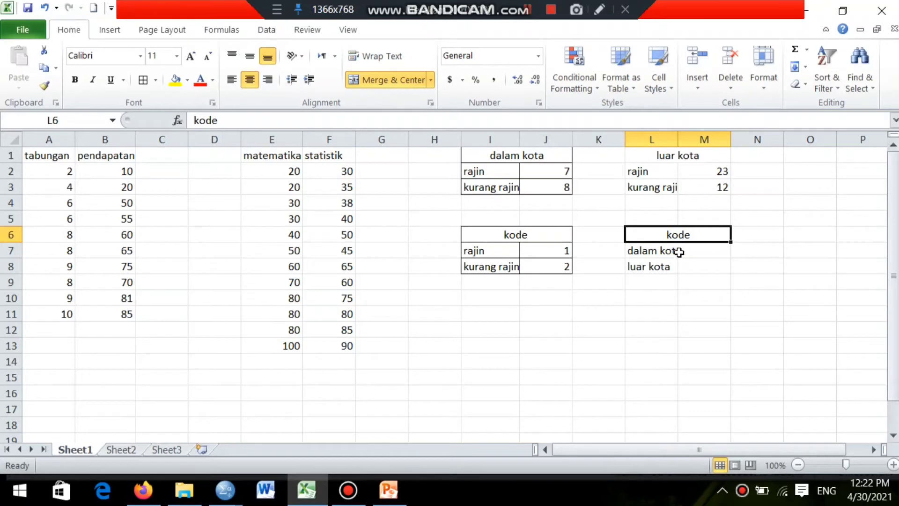
# Enter code 1 for dalam kota in M7 and code 2 for luar kota in M8
pyautogui.click(702, 251)
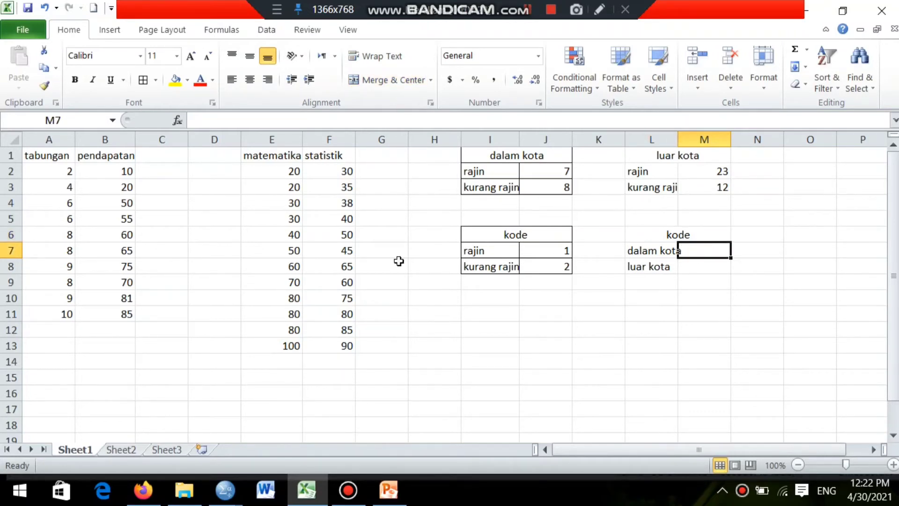
pyautogui.click(391, 501)
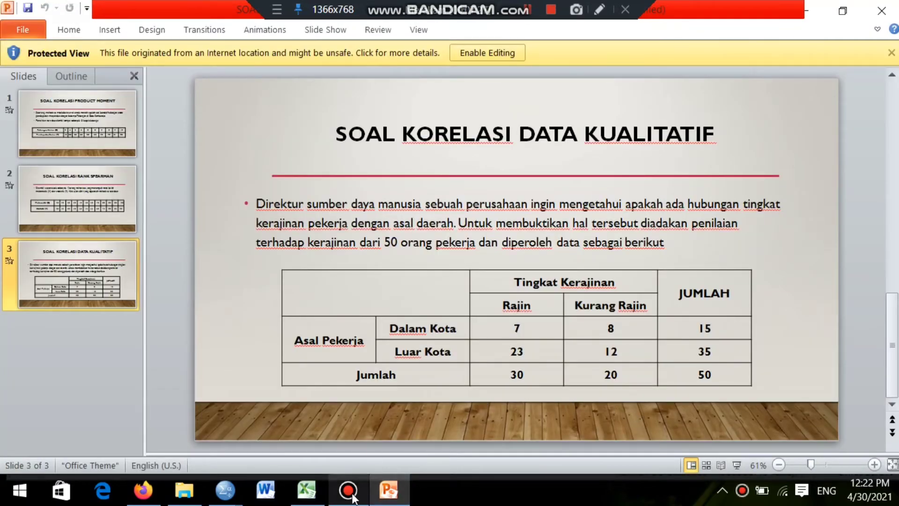
pyautogui.click(320, 495)
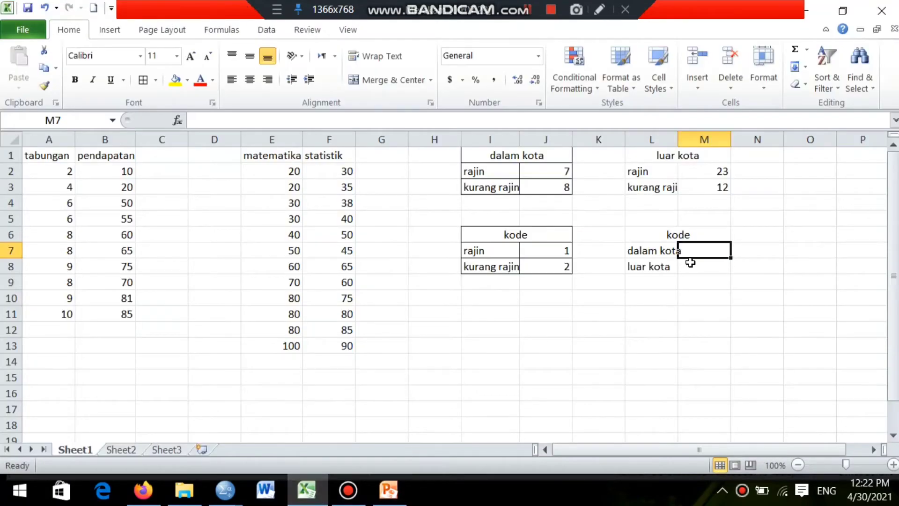
pyautogui.write('1')
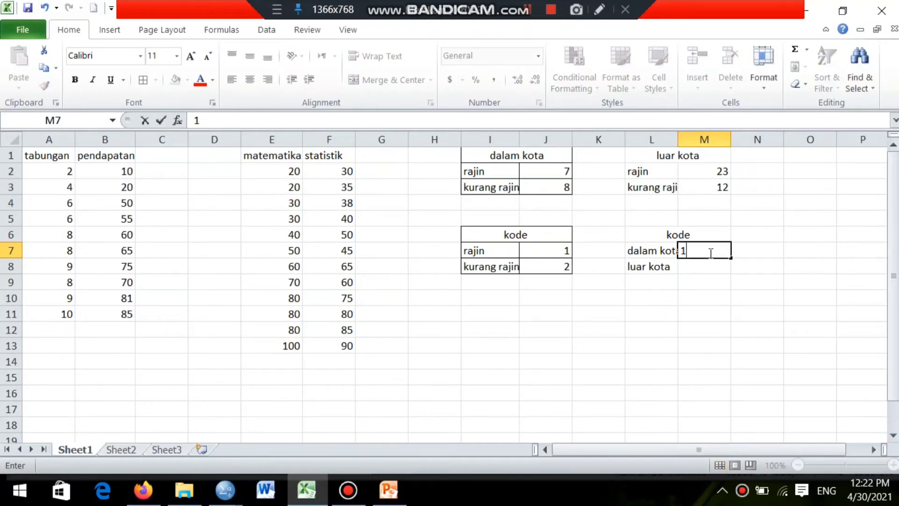
pyautogui.press('Return')
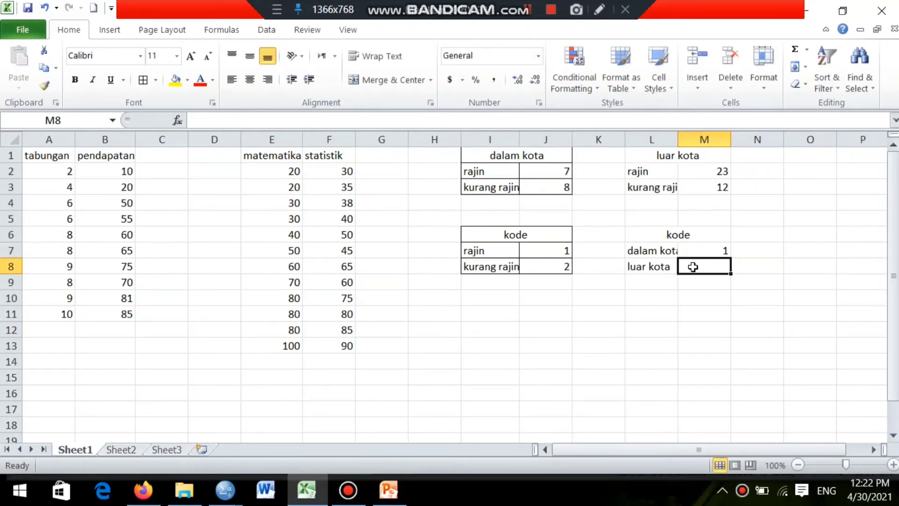
pyautogui.write('2')
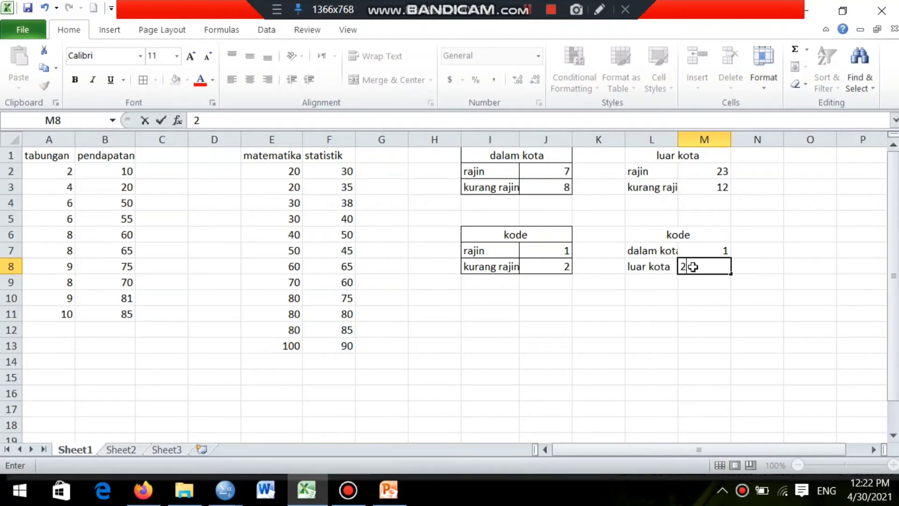
pyautogui.press('Return')
# Apply all borders to the second code table in cells L6 to M8
pyautogui.moveTo(646, 235); pyautogui.dragTo(727, 266)
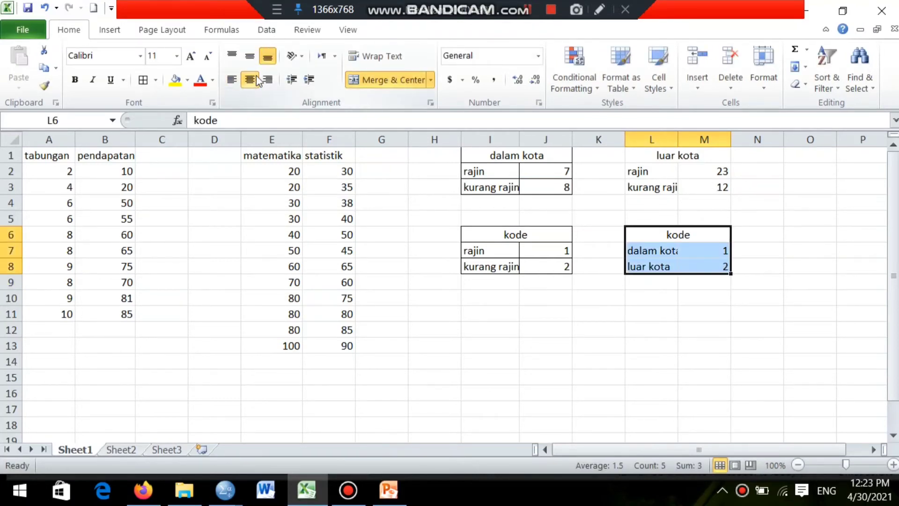
pyautogui.click(145, 80)
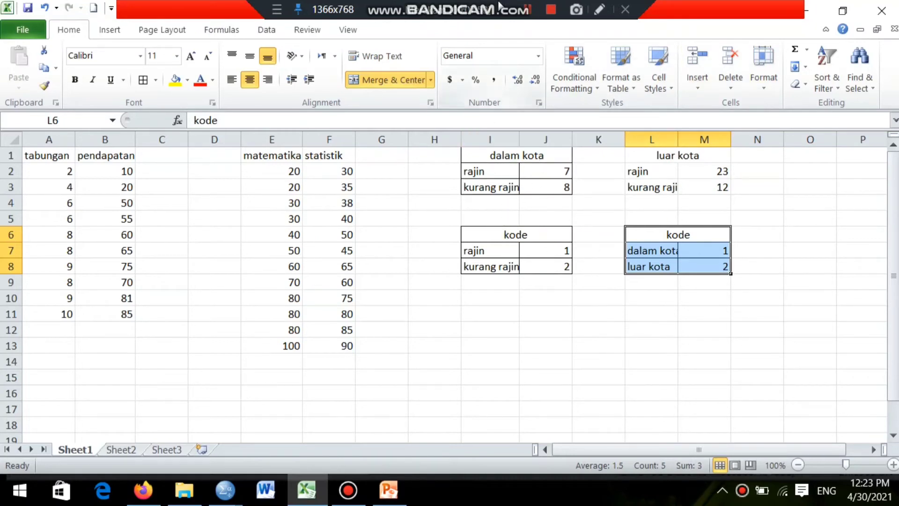
pyautogui.click(522, 9)
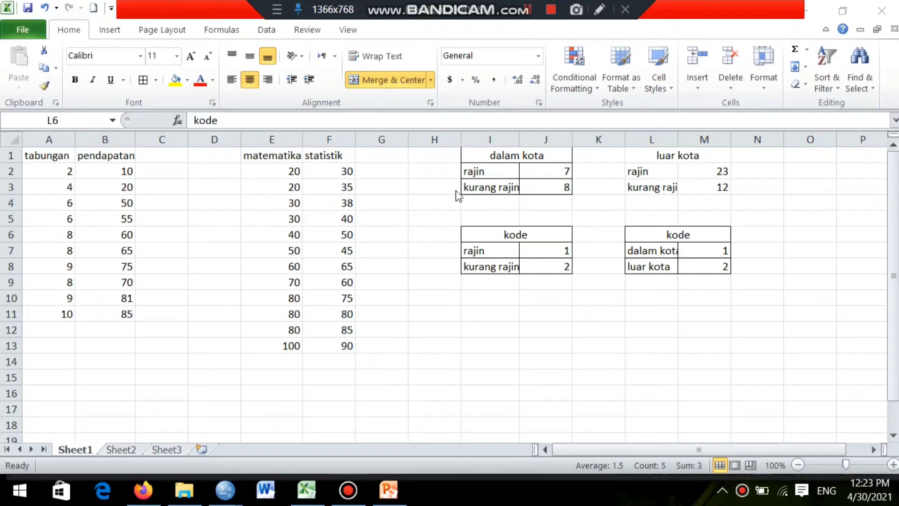
# Open Sheet2 and enter the title hubungan tingkat kerajinan pekerja in A1
pyautogui.click(127, 450)
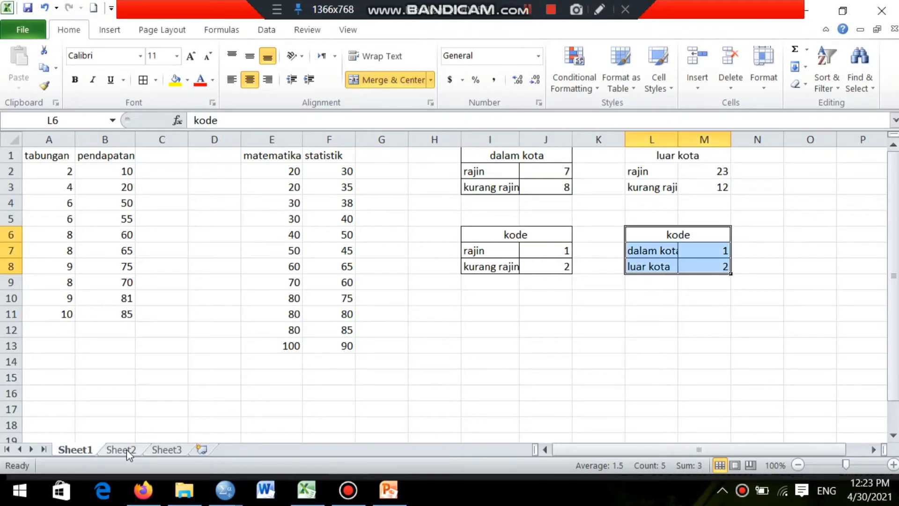
pyautogui.click(127, 450)
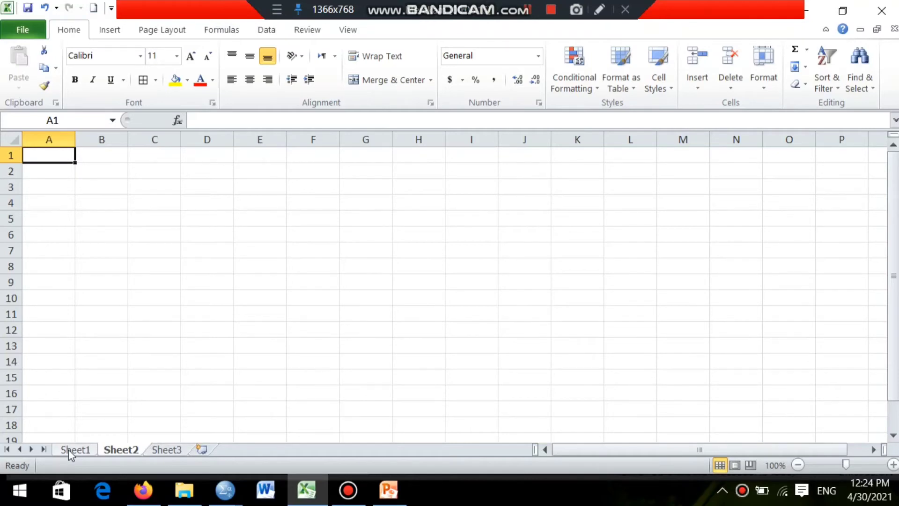
pyautogui.write('hubungan')
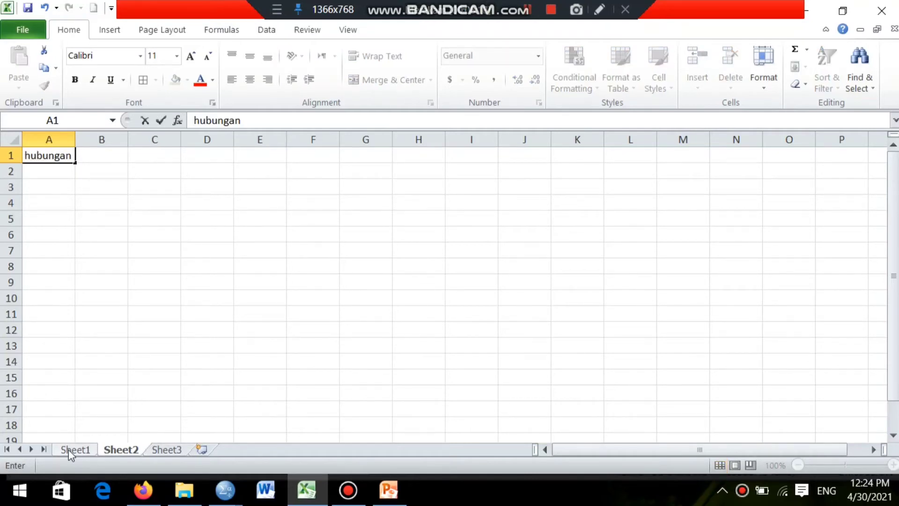
pyautogui.write(' tingkat')
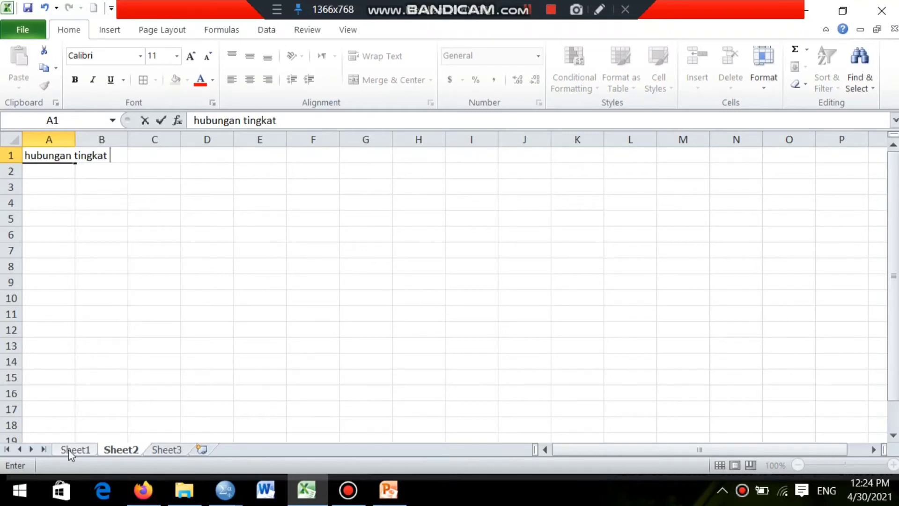
pyautogui.write(' kerajin')
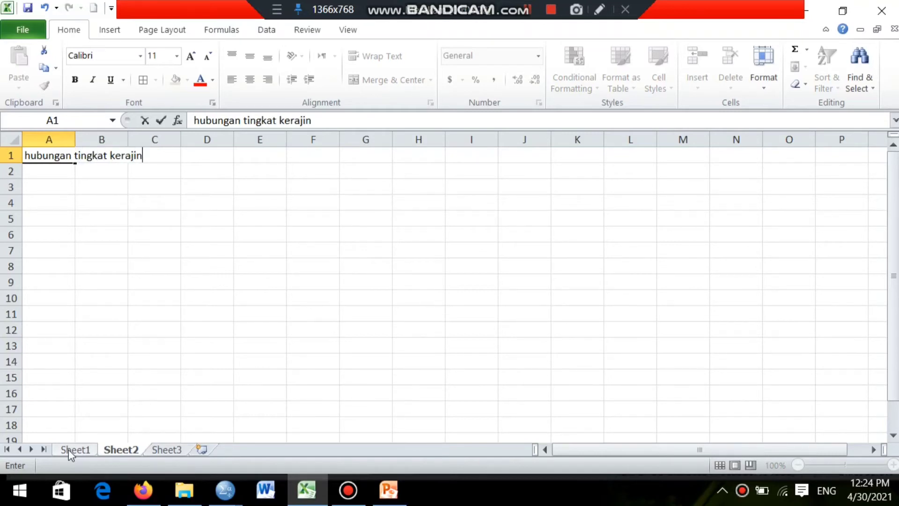
pyautogui.write('an pekerj')
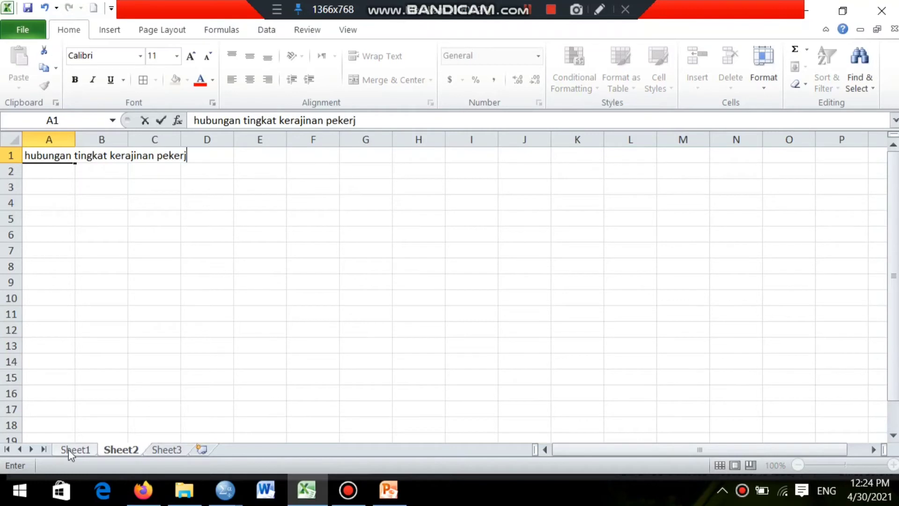
pyautogui.write('a')
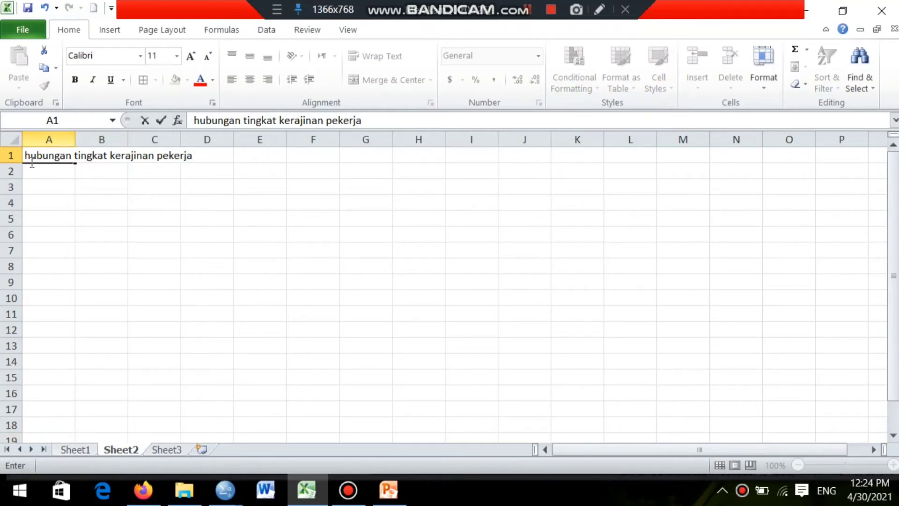
# Merge and center the Sheet2 title across cells A1 to E1
pyautogui.click(237, 155)
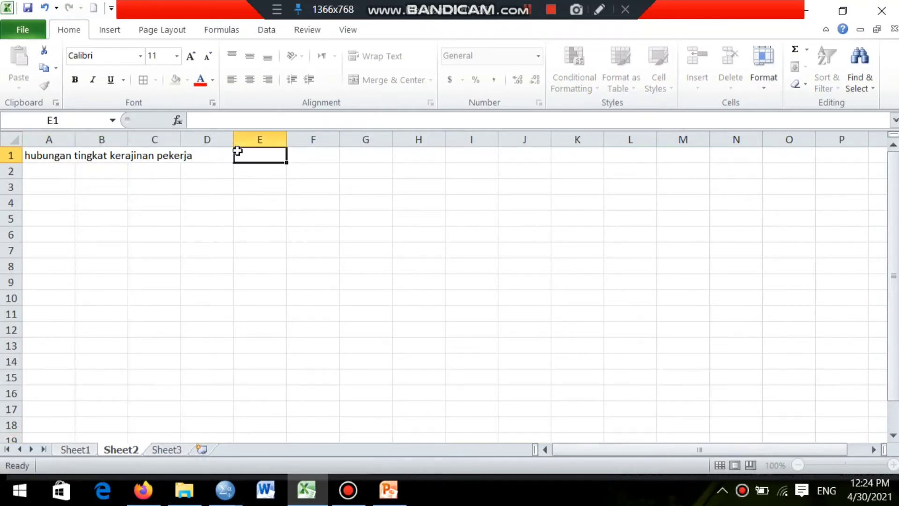
pyautogui.moveTo(32, 154); pyautogui.dragTo(245, 157)
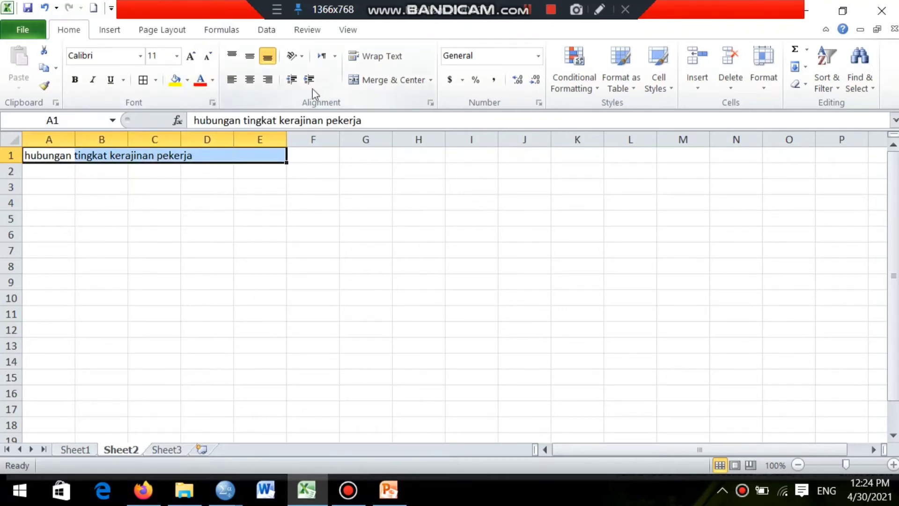
pyautogui.click(352, 87)
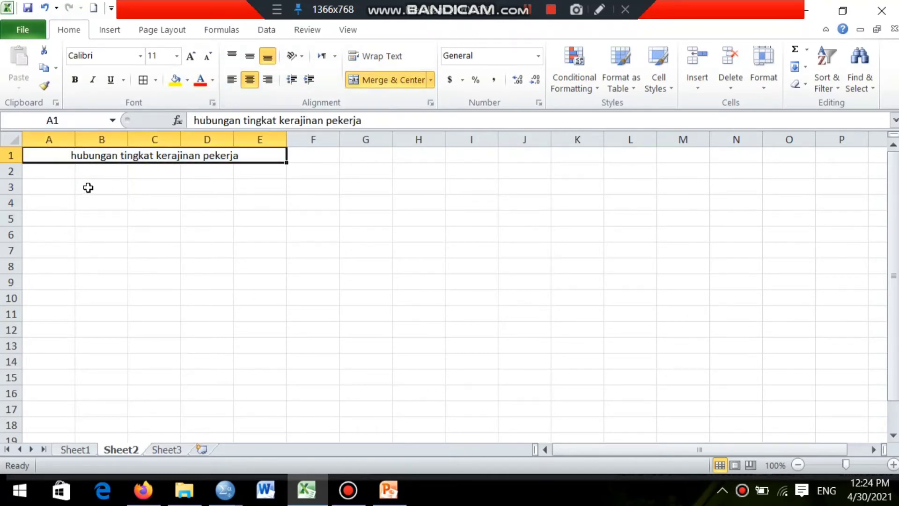
# Enter the headings no in A2 and tingkat kerajinan in B2, and fit column B's width to its text
pyautogui.click(57, 174)
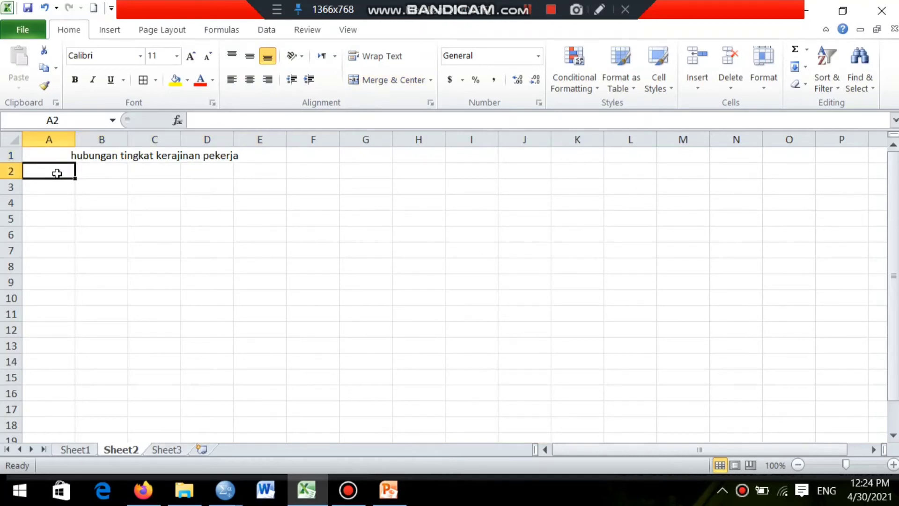
pyautogui.write('no')
pyautogui.press('Tab')
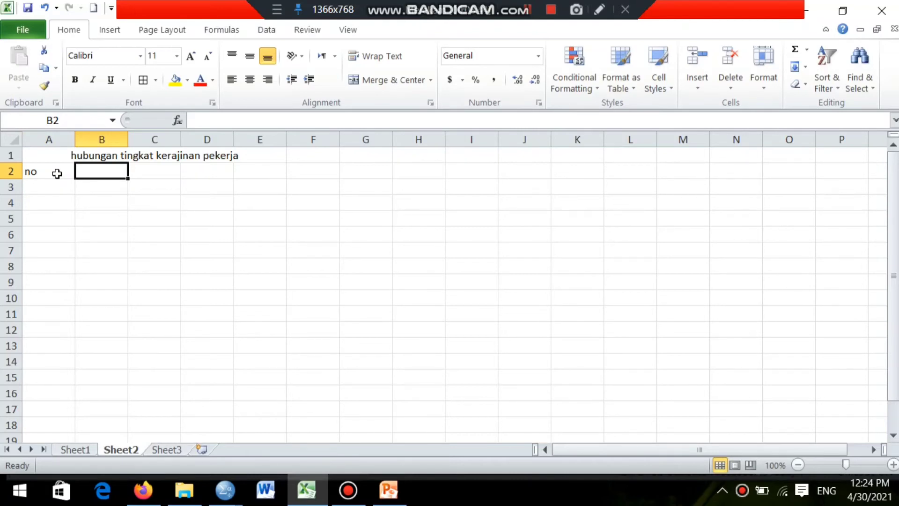
pyautogui.write('kerja')
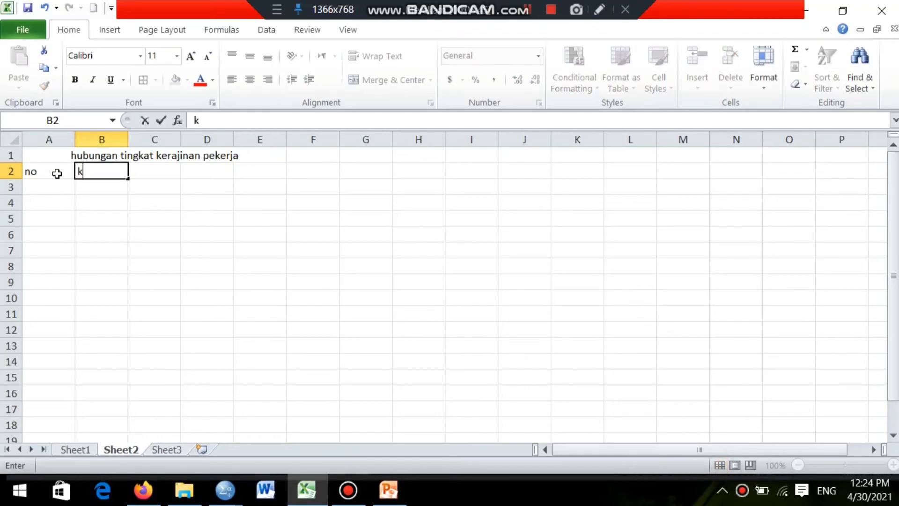
pyautogui.press('BackSpace')
pyautogui.press('BackSpace')
pyautogui.press('BackSpace')
pyautogui.press('BackSpace')
pyautogui.press('BackSpace')
pyautogui.write('tingkat ker')
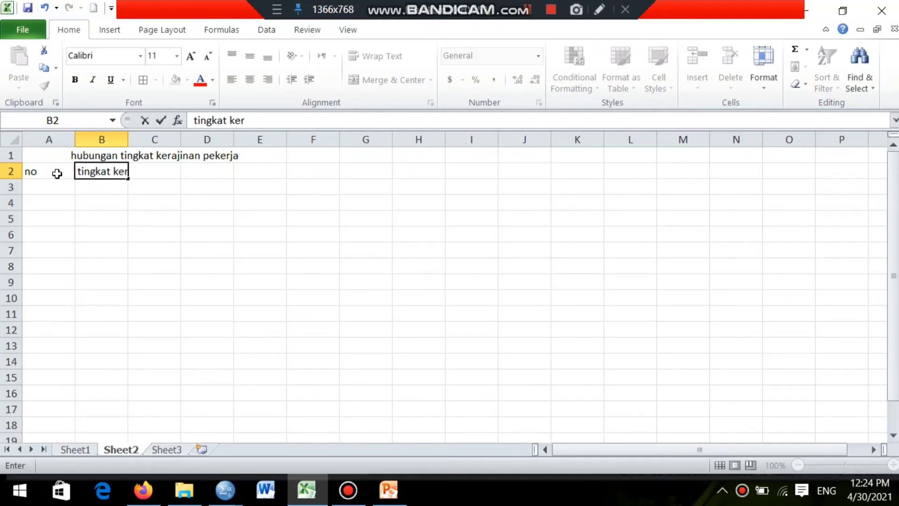
pyautogui.write('ajinan')
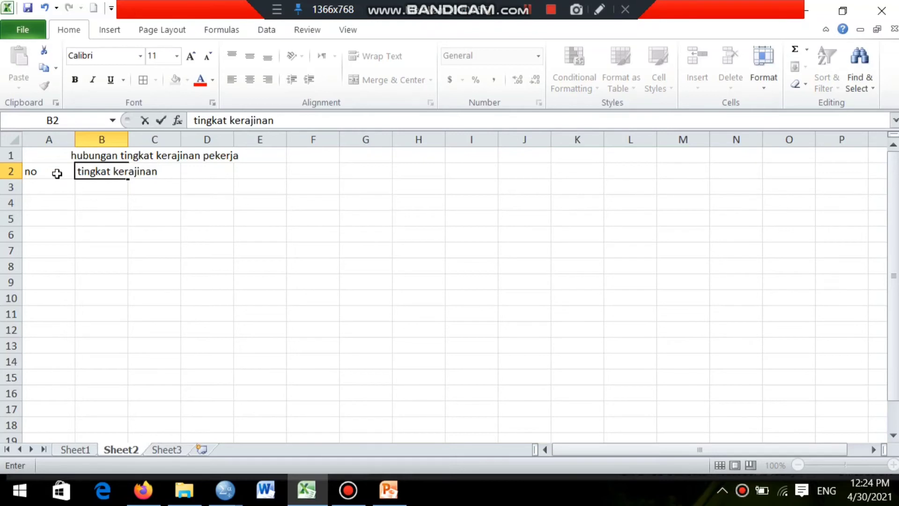
pyautogui.doubleClick(129, 139)
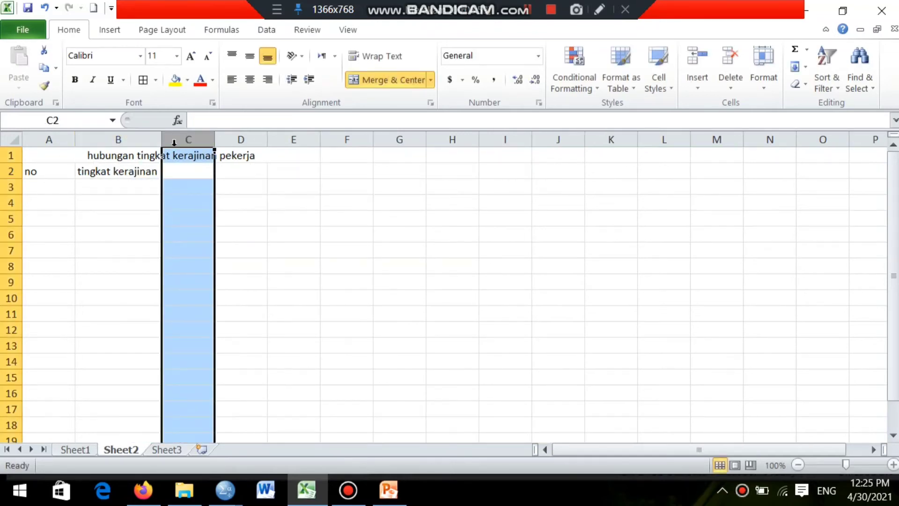
# Enter the headings coding in C2 and asal pekerja in D2, and fit column D's width to its text
pyautogui.click(200, 175)
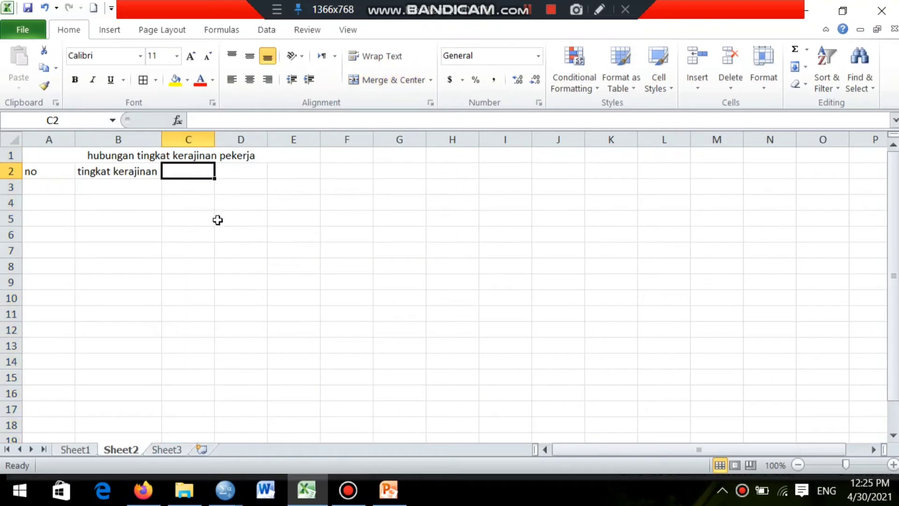
pyautogui.write('c')
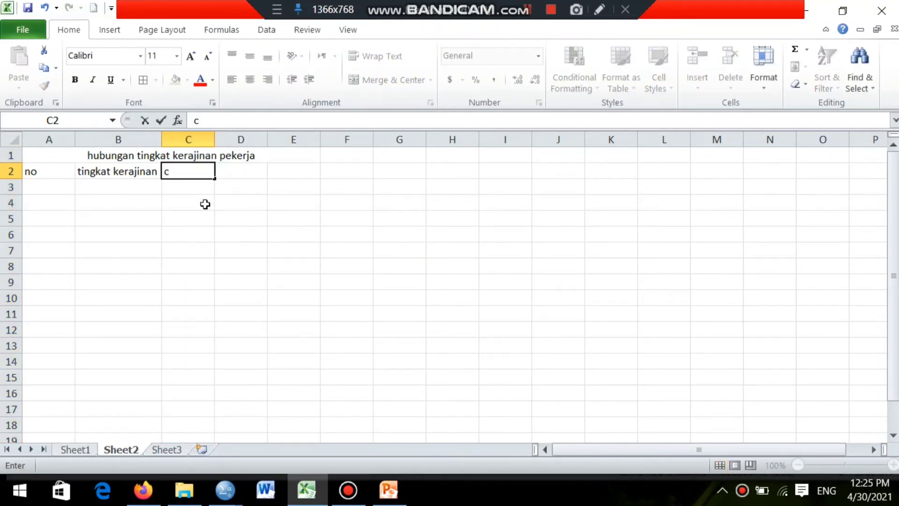
pyautogui.write('oding')
pyautogui.press('Tab')
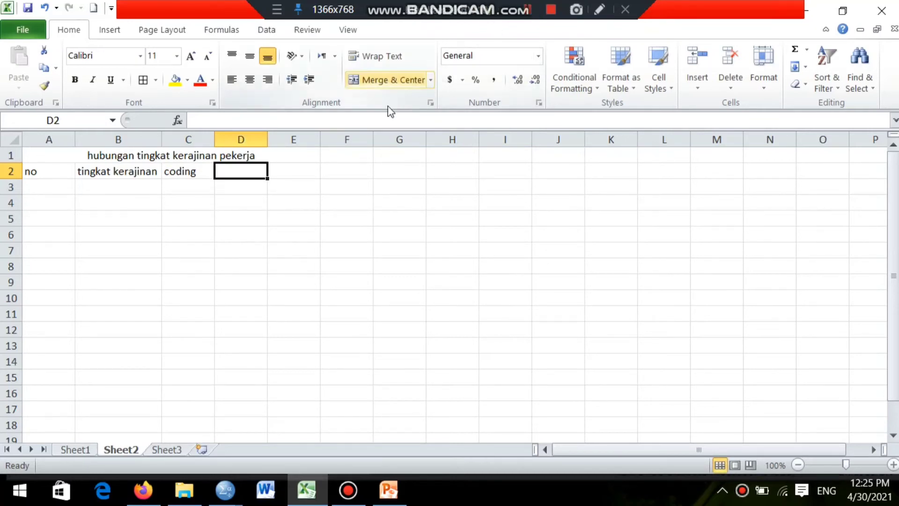
pyautogui.write('asa')
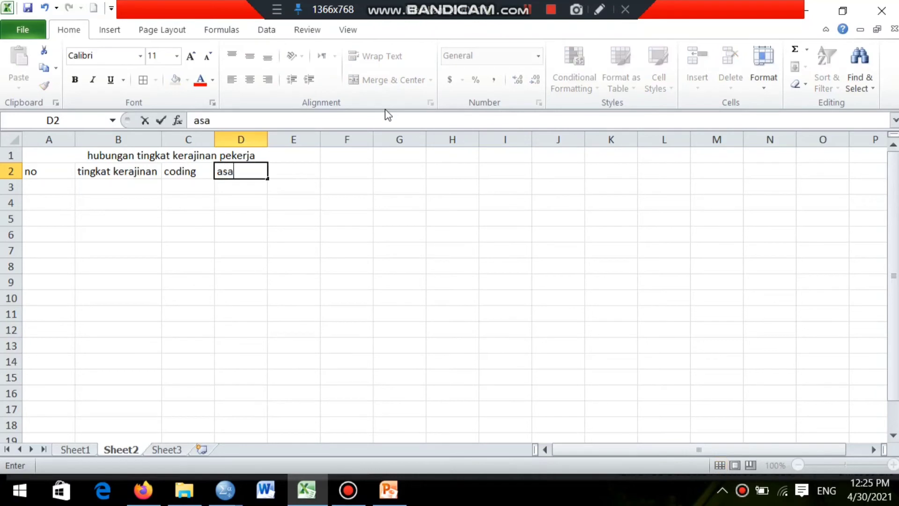
pyautogui.write('l pekerja')
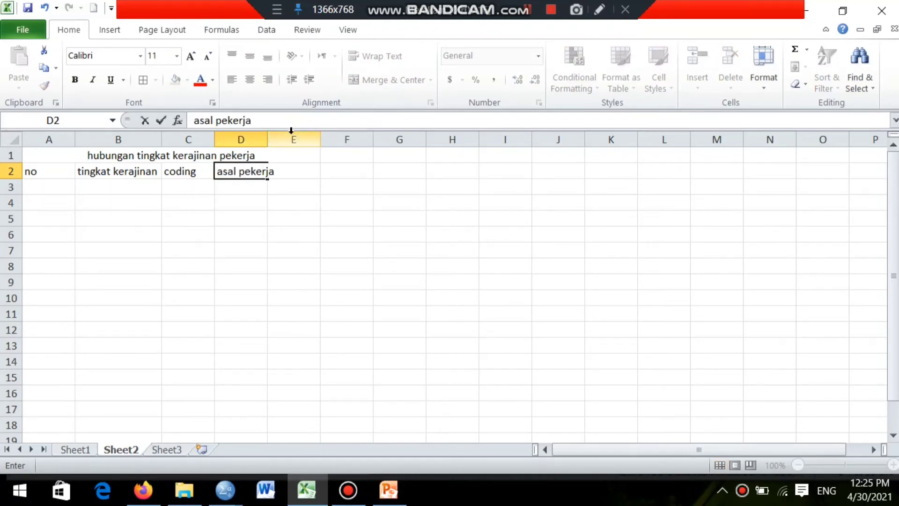
pyautogui.click(266, 136)
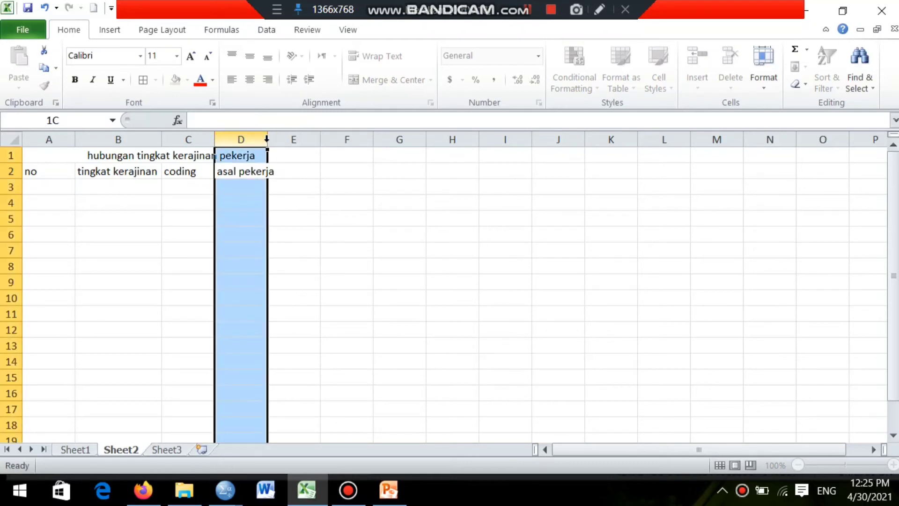
pyautogui.doubleClick(268, 137)
# Add a coding heading in E2 and number the records consecutively down column A, starting with 1 in A3
pyautogui.click(300, 176)
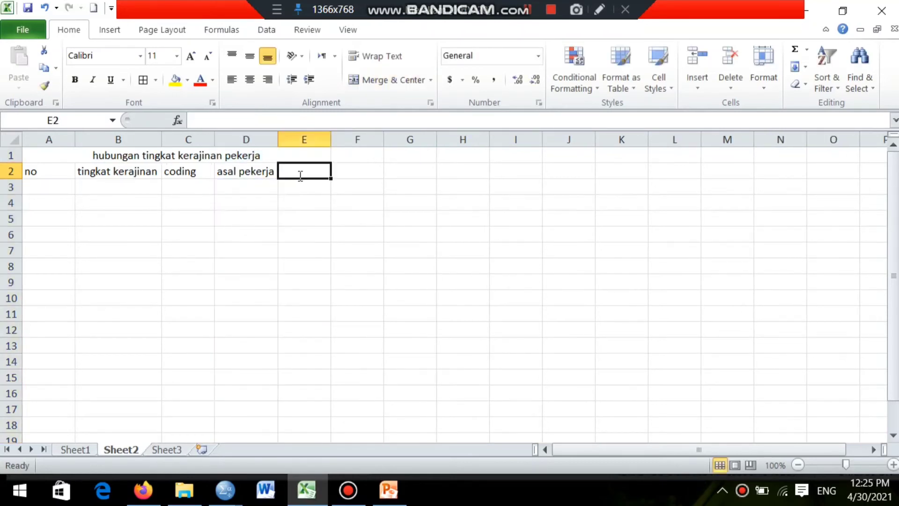
pyautogui.write('coding')
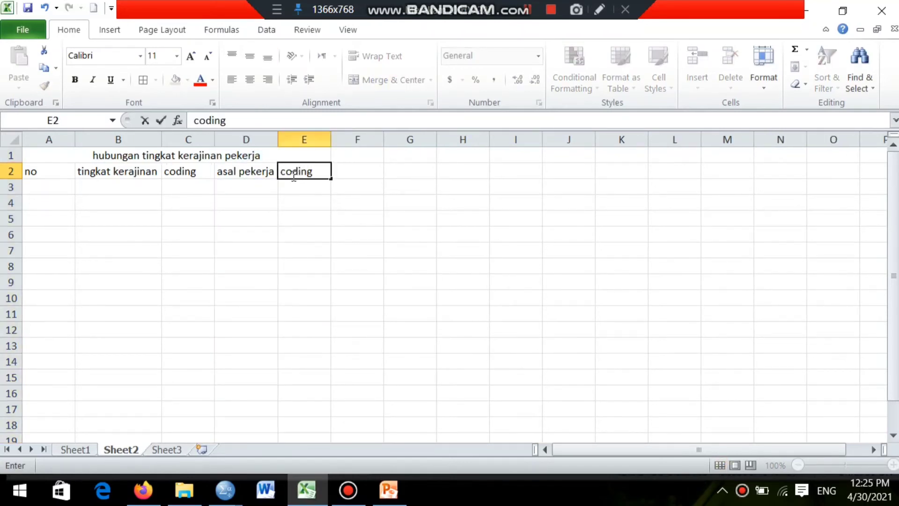
pyautogui.click(53, 188)
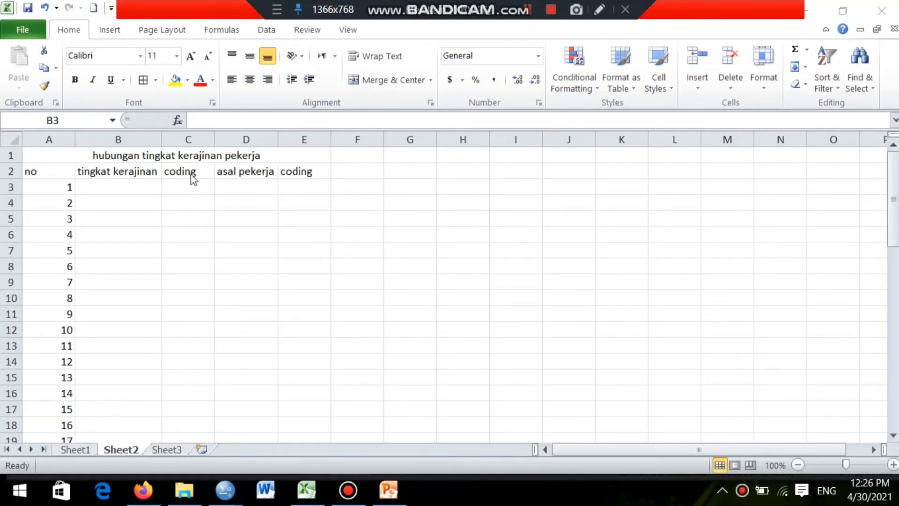
pyautogui.click(307, 489)
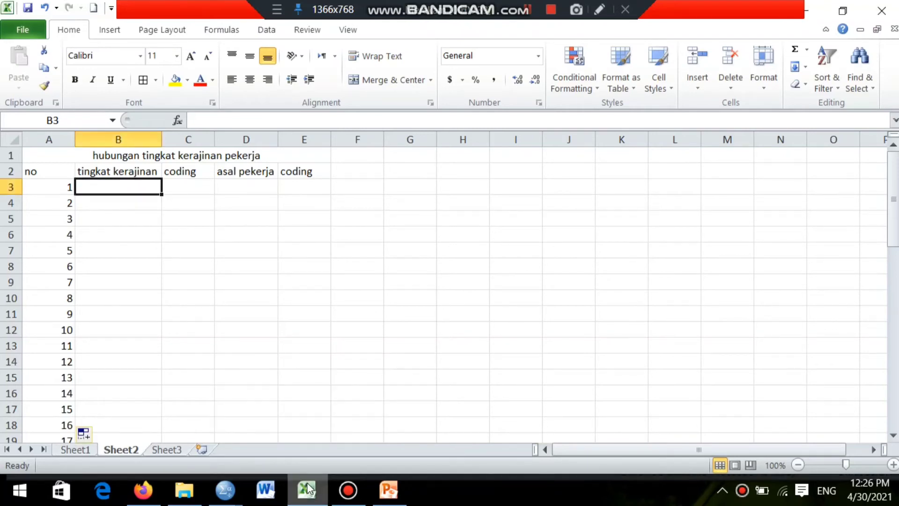
# Check the worker counts and category codes on Sheet1 and return to Sheet2
pyautogui.click(73, 450)
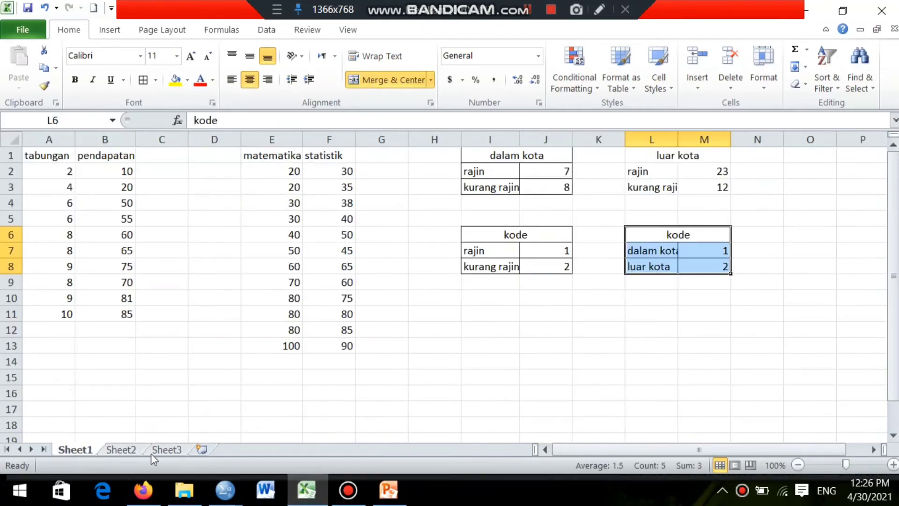
pyautogui.moveTo(385, 489)
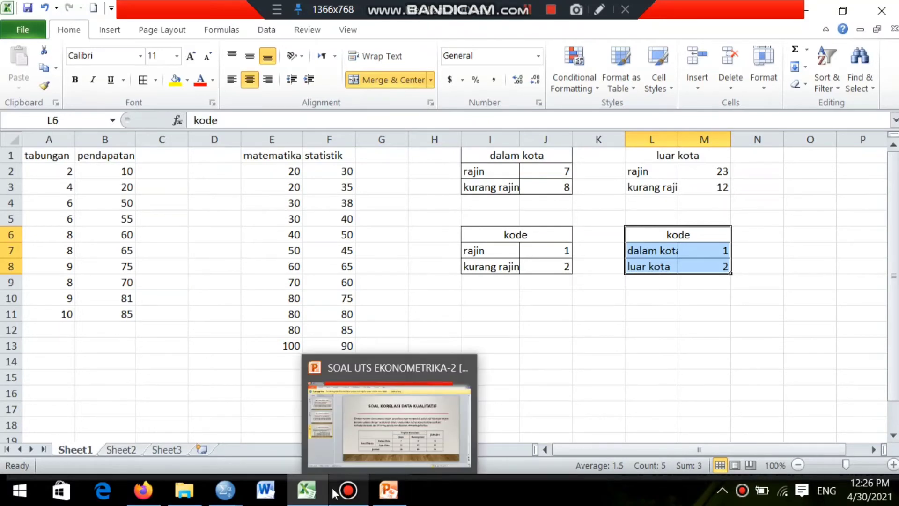
pyautogui.click(131, 454)
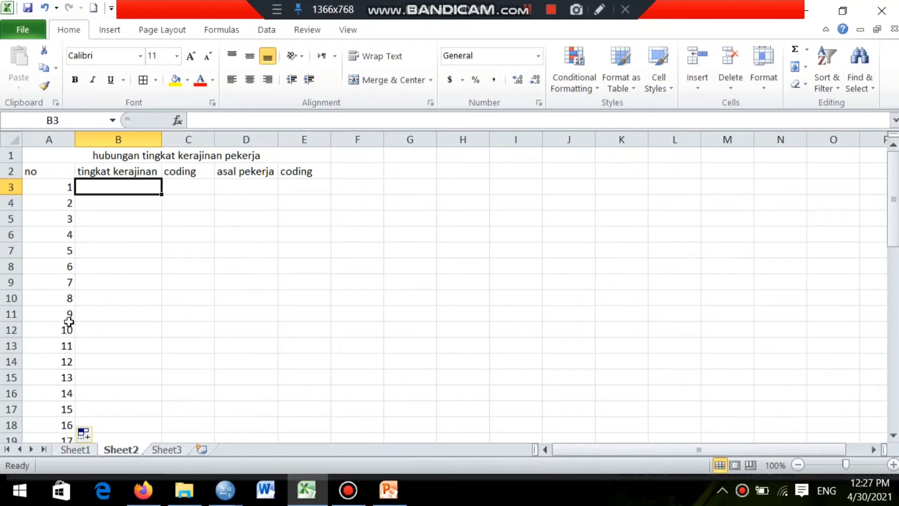
pyautogui.moveTo(894, 244); pyautogui.dragTo(886, 363)
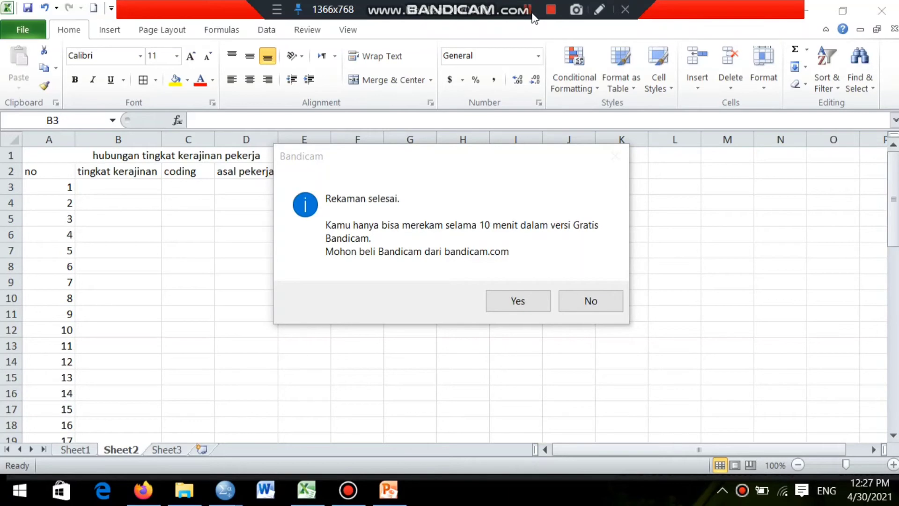
pyautogui.click(504, 298)
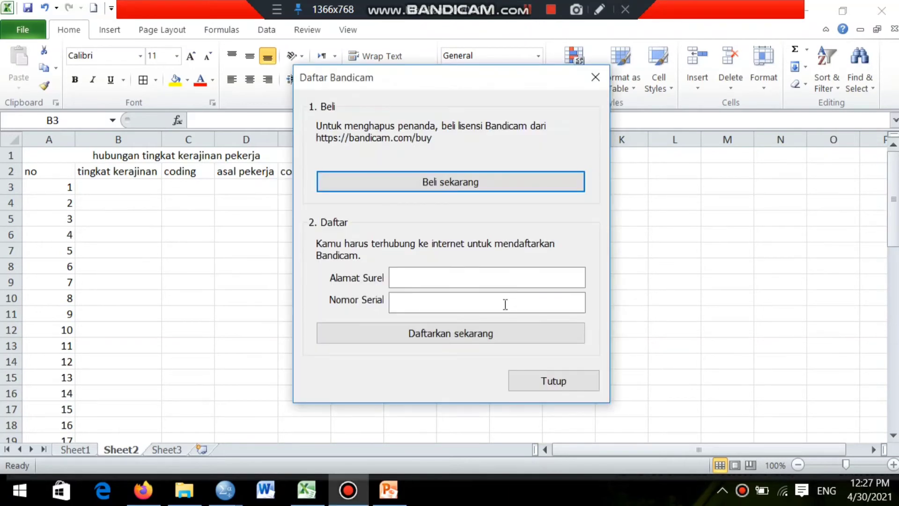
pyautogui.click(527, 380)
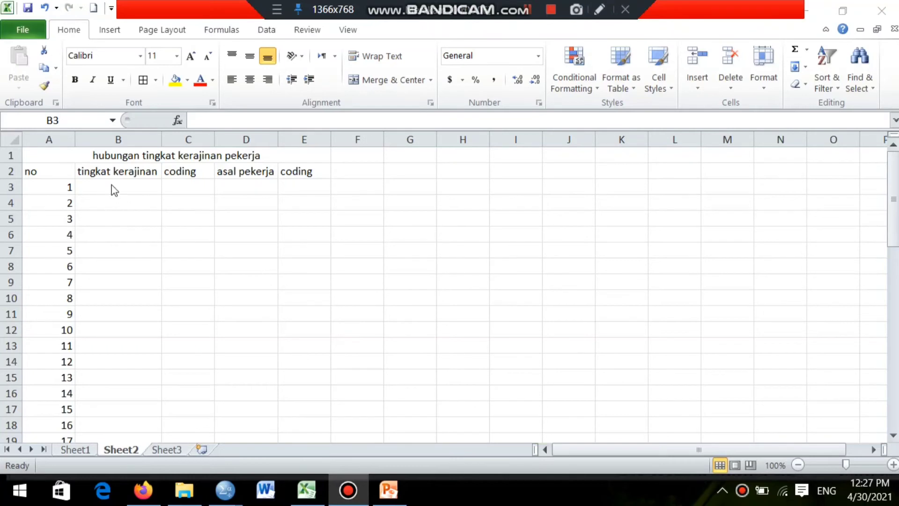
# Fill in the first record in row 3 with rajin, coding 1, dalam kota and coding 1
pyautogui.click(113, 187)
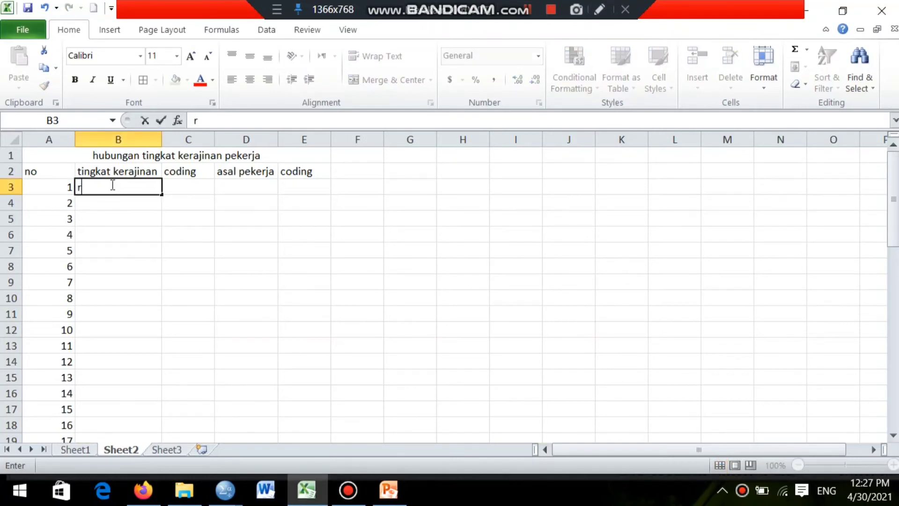
pyautogui.write('rajin')
pyautogui.click(200, 186)
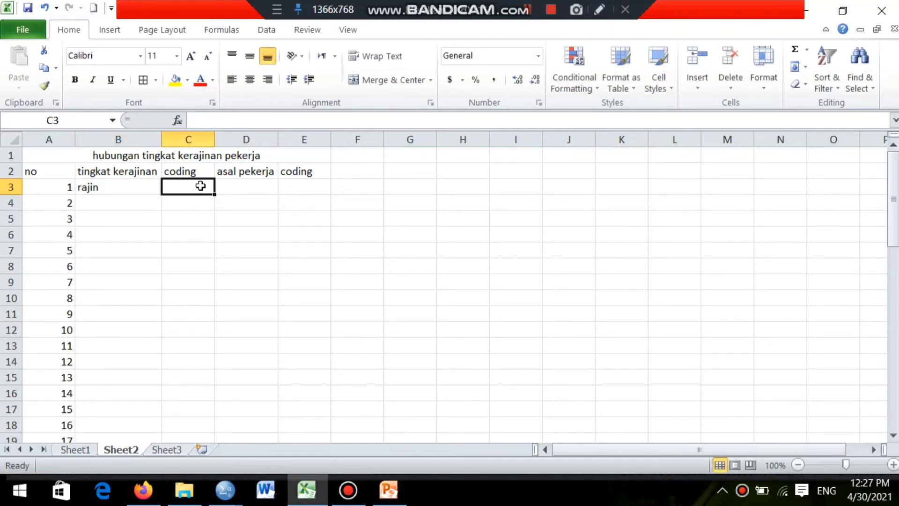
pyautogui.write('1')
pyautogui.press('Tab')
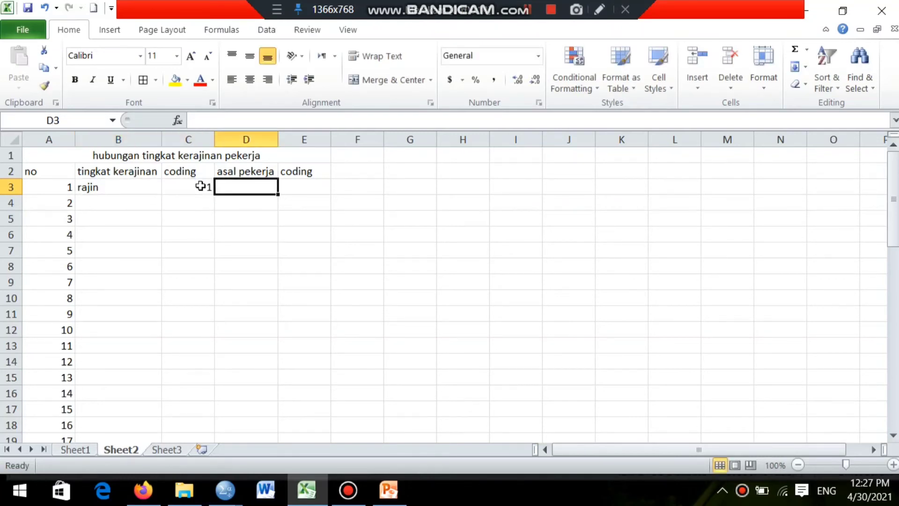
pyautogui.write('dal')
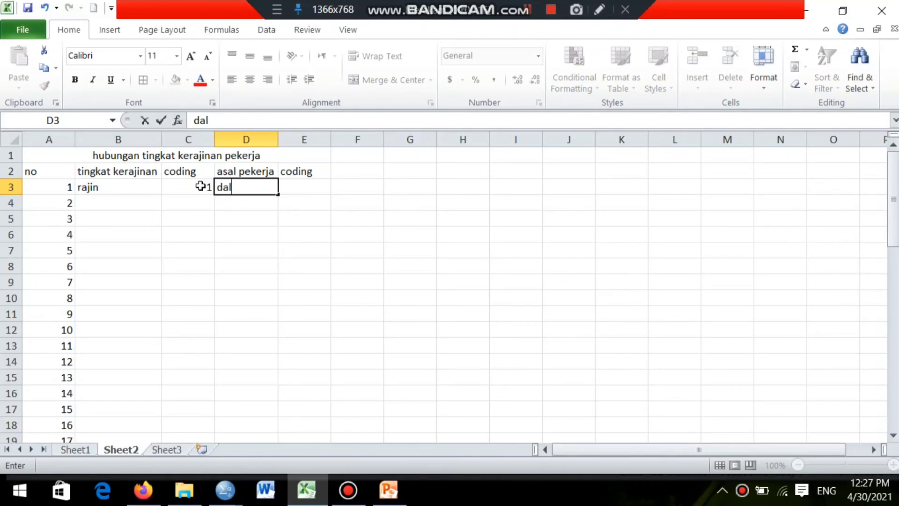
pyautogui.write('am kota')
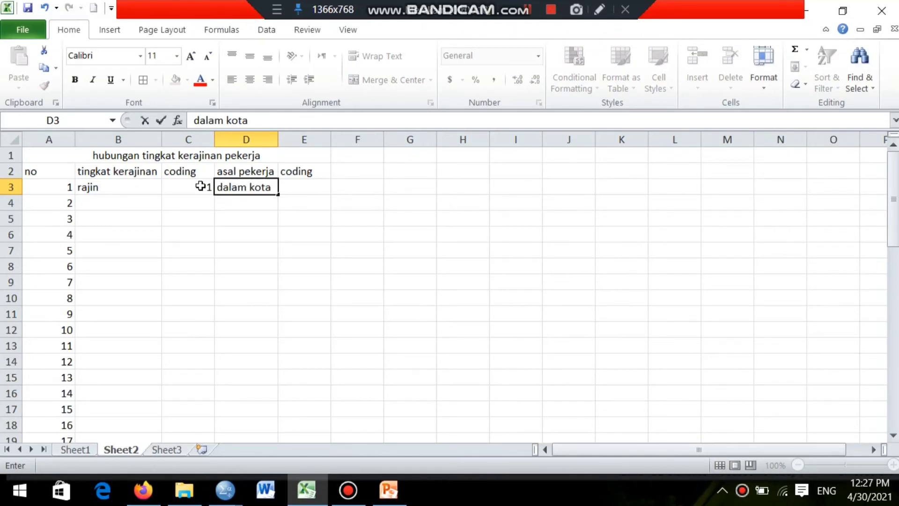
pyautogui.press('Tab')
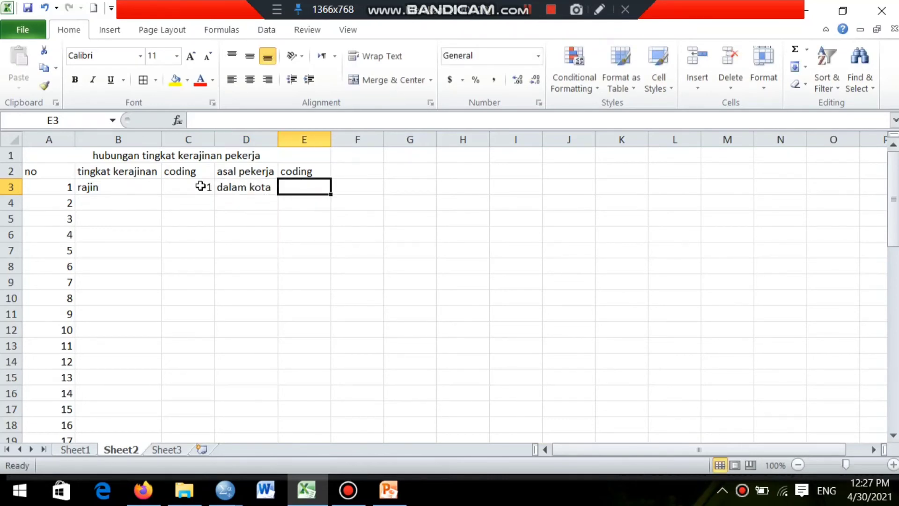
pyautogui.write('1')
pyautogui.press('Return')
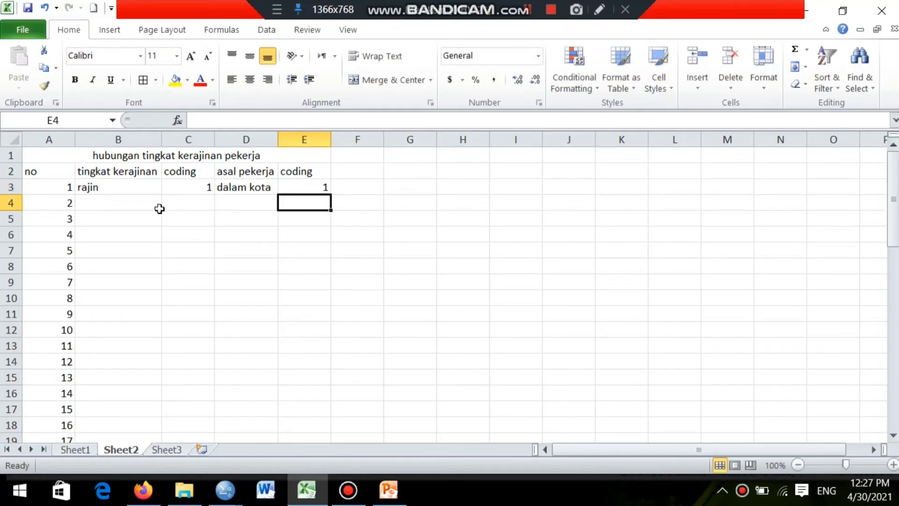
# Check the dalam kota rajin count on Sheet1, and fill rajin and its code 1 down Sheet2 columns B and C through row 9
pyautogui.click(118, 193)
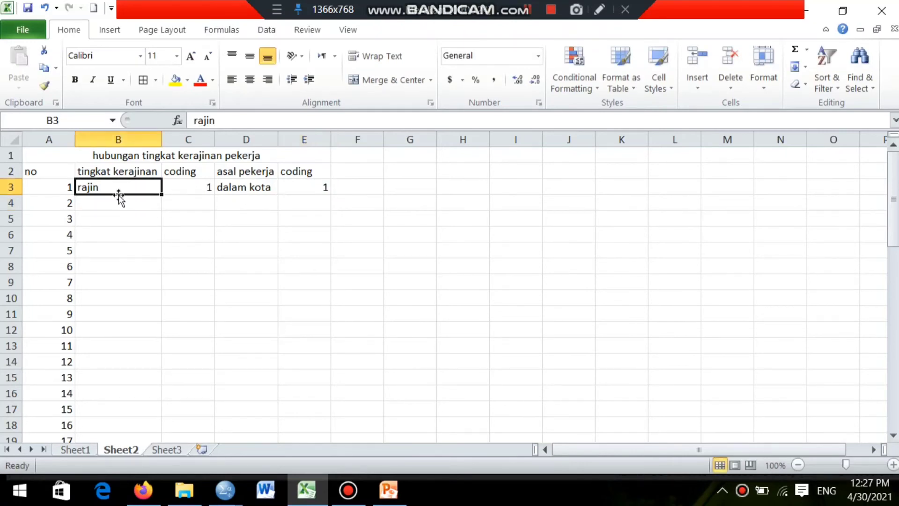
pyautogui.click(74, 450)
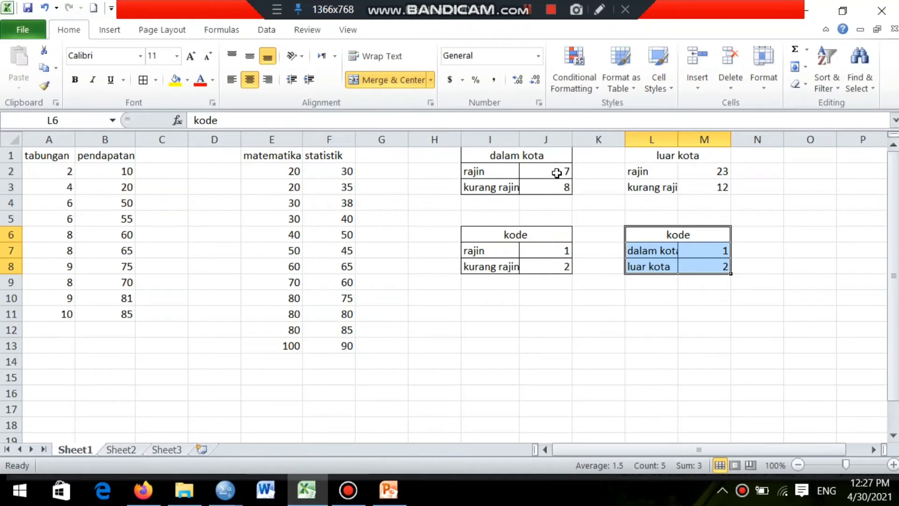
pyautogui.click(121, 450)
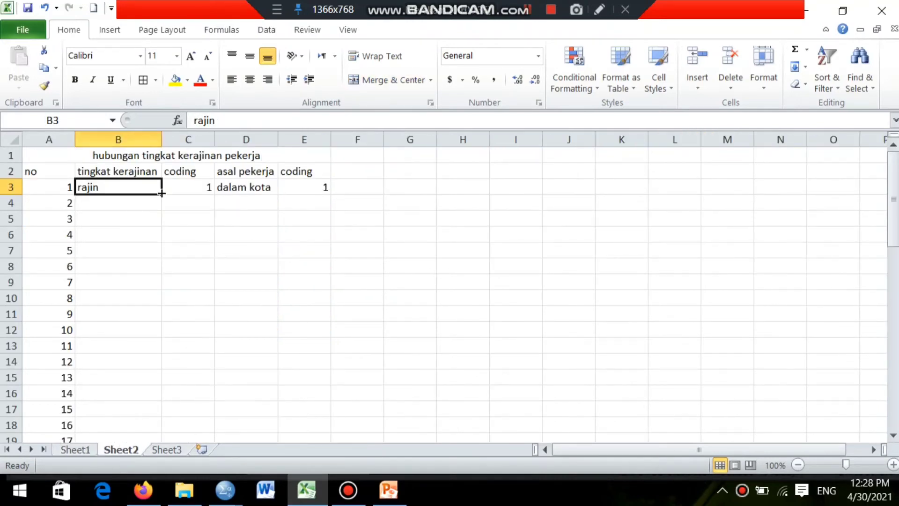
pyautogui.moveTo(162, 193); pyautogui.dragTo(151, 283)
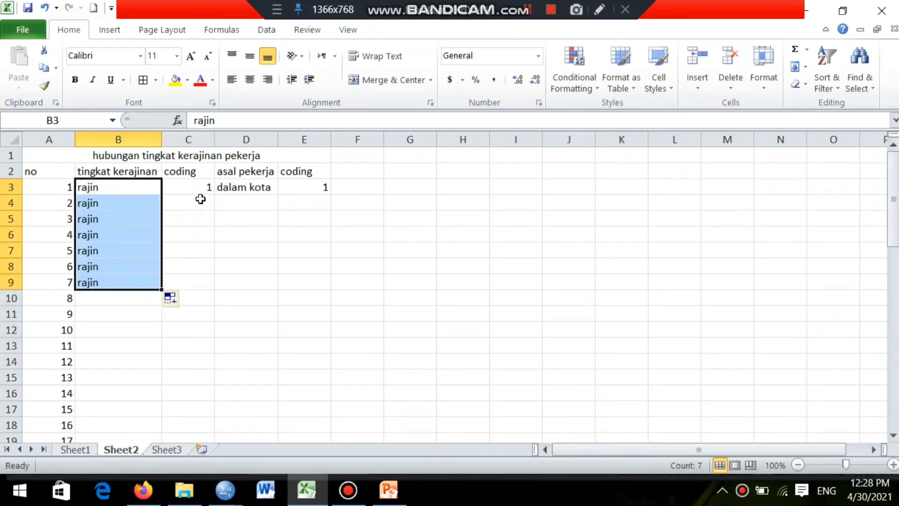
pyautogui.click(205, 188)
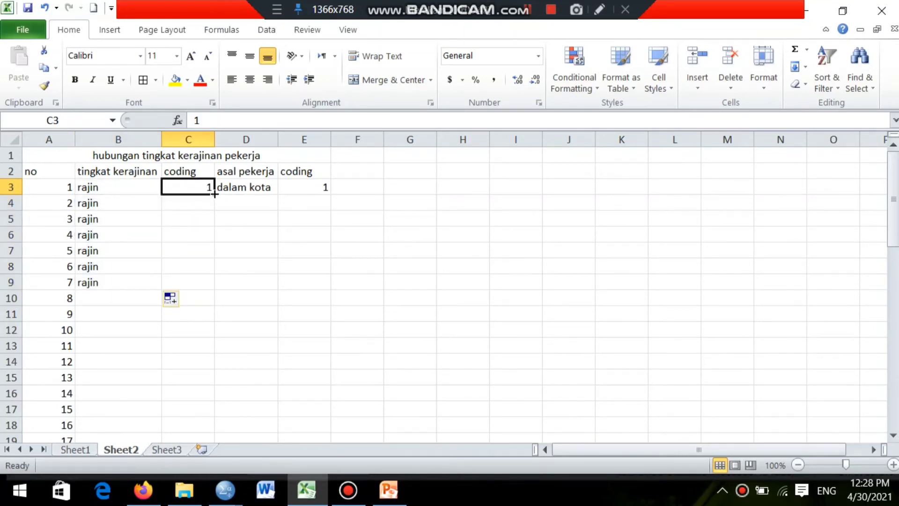
pyautogui.moveTo(214, 193); pyautogui.dragTo(209, 291)
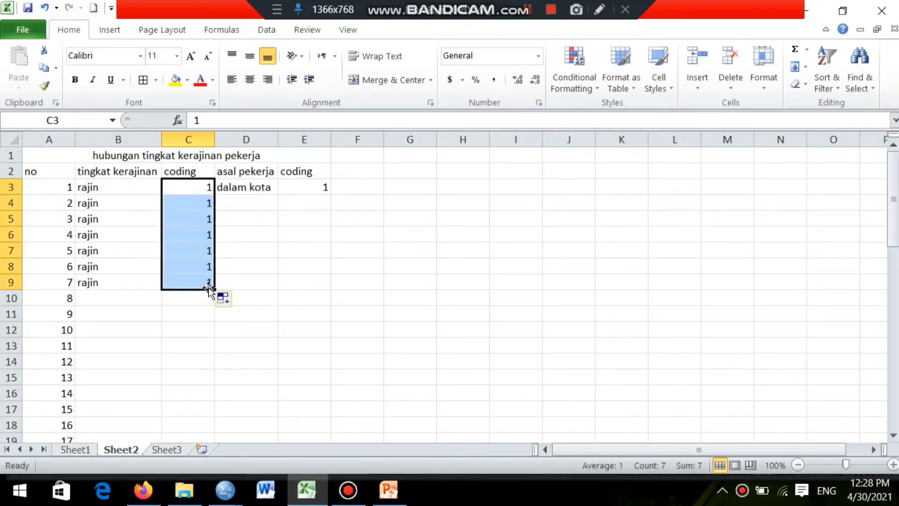
# Fill dalam kota and its code 1 from row 3 down columns D and E through row 9
pyautogui.click(258, 187)
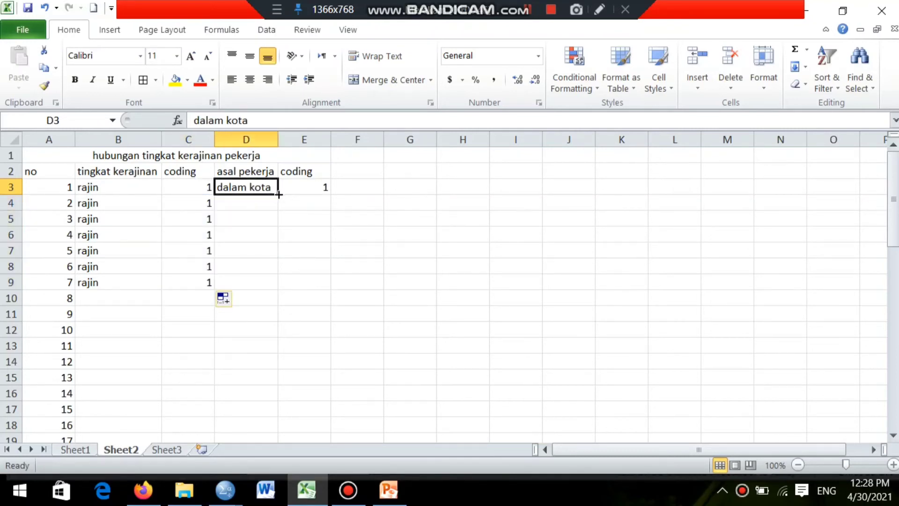
pyautogui.moveTo(279, 193); pyautogui.dragTo(287, 295)
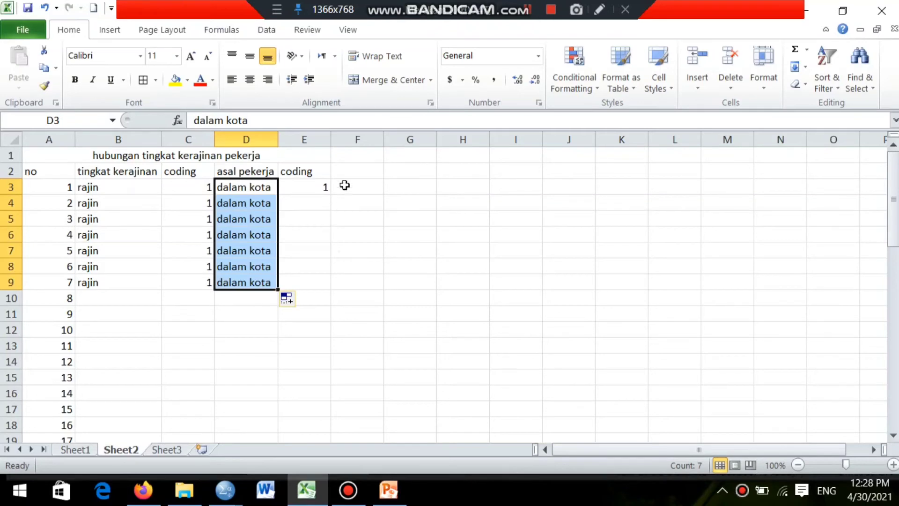
pyautogui.click(328, 186)
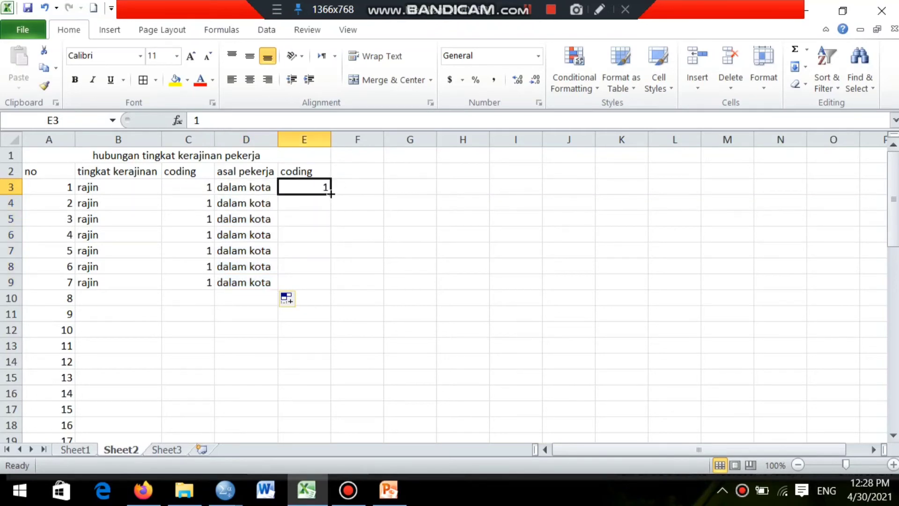
pyautogui.moveTo(330, 194); pyautogui.dragTo(323, 286)
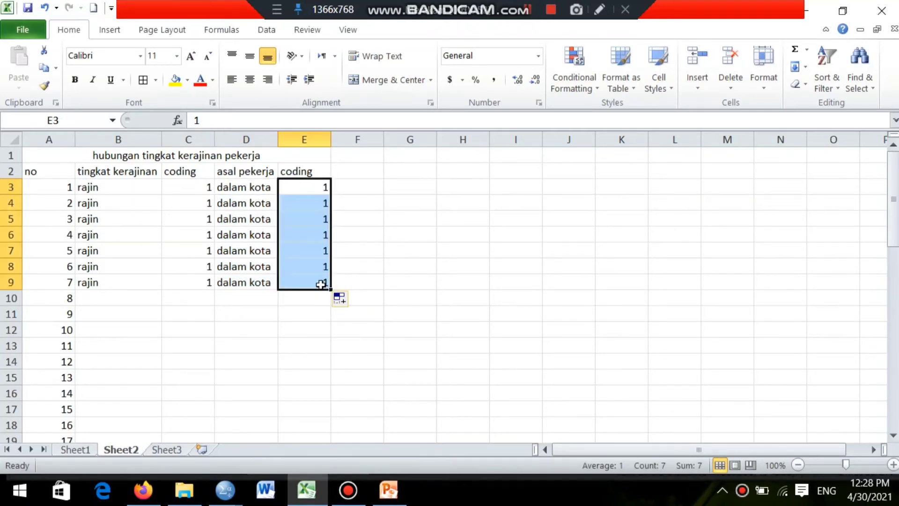
# Enter kurang rajin in B10 with its coding 2 in C10
pyautogui.click(97, 298)
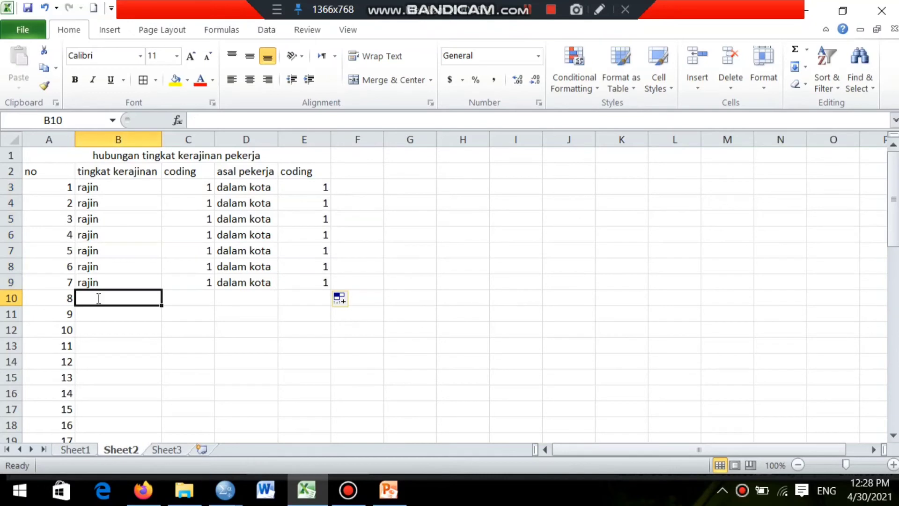
pyautogui.write('kurang ra')
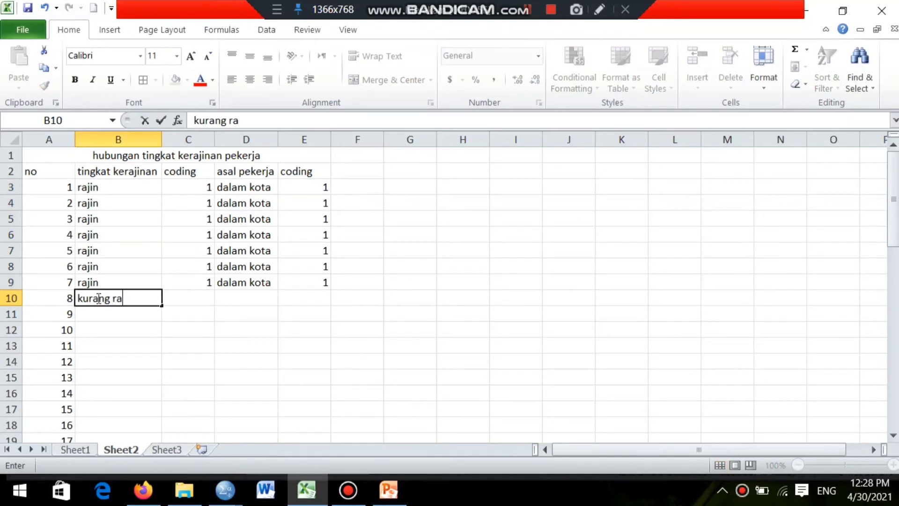
pyautogui.write('jin')
pyautogui.press('Tab')
pyautogui.write('2')
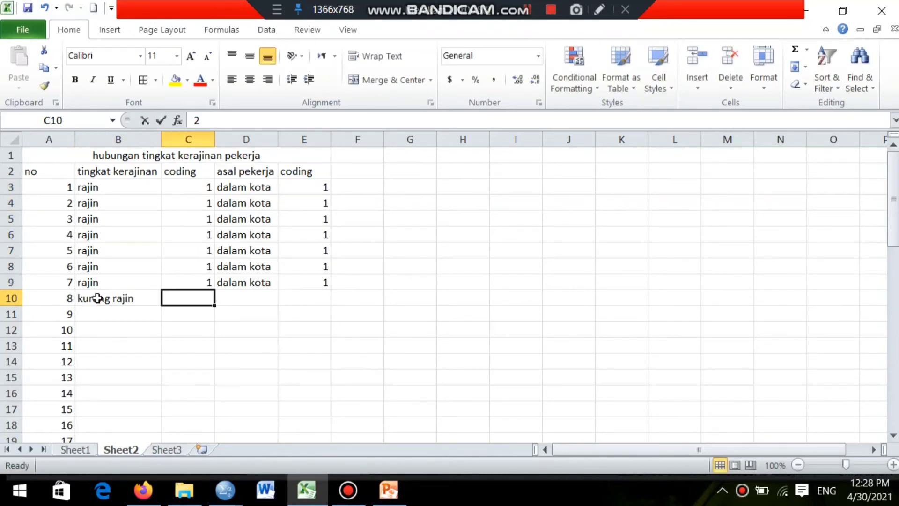
pyautogui.press('Tab')
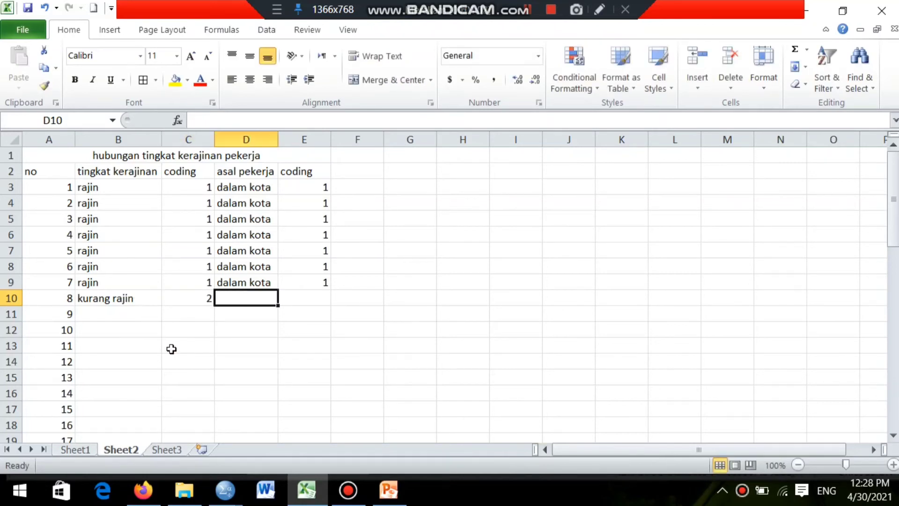
# Check the dalam kota kurang rajin count on Sheet1, and fill kurang rajin and code 2 down Sheet2 columns B and C through row 17
pyautogui.click(75, 449)
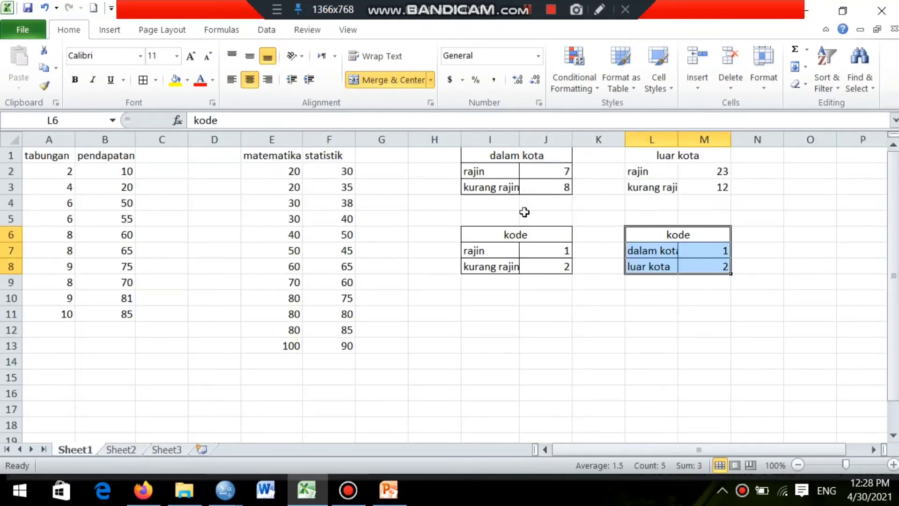
pyautogui.click(107, 451)
pyautogui.click(141, 298)
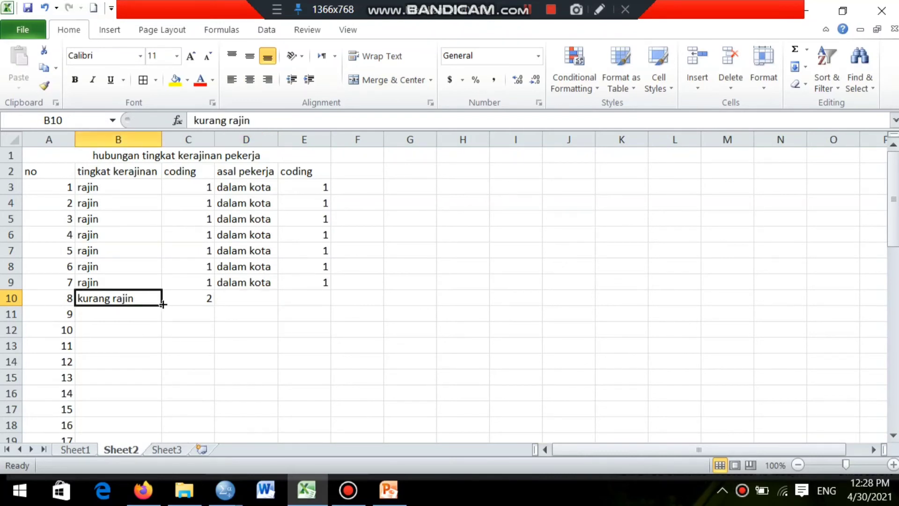
pyautogui.moveTo(162, 306); pyautogui.dragTo(151, 412)
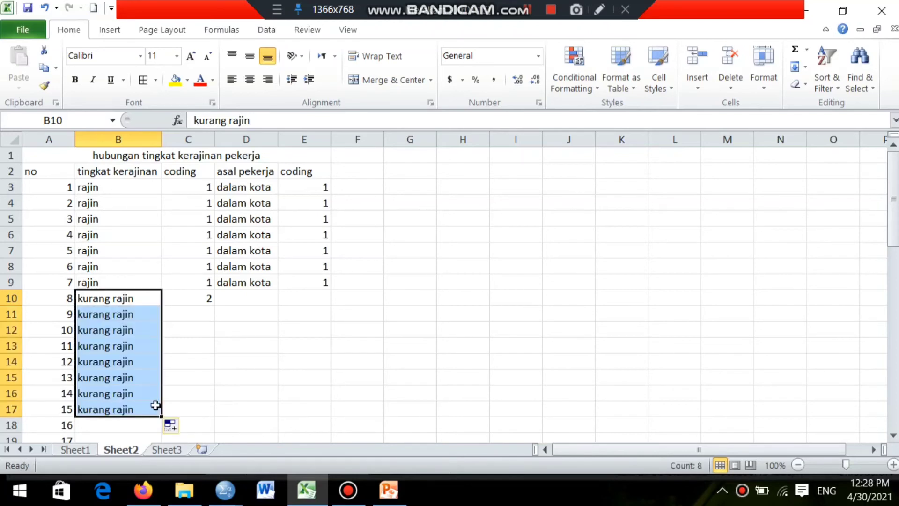
pyautogui.click(199, 295)
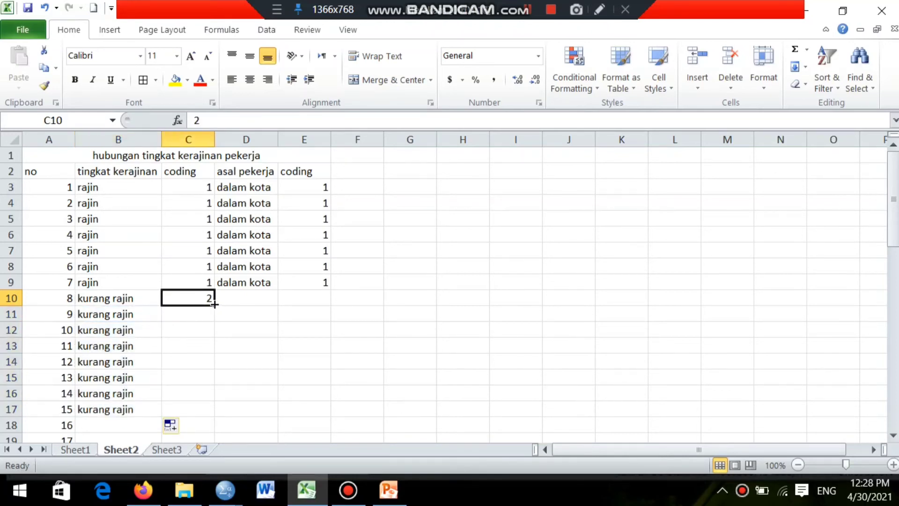
pyautogui.moveTo(214, 305); pyautogui.dragTo(208, 395)
pyautogui.moveTo(208, 405); pyautogui.dragTo(209, 406)
# Extend dalam kota and its code 1 from row 9 down columns D and E through row 17
pyautogui.click(248, 282)
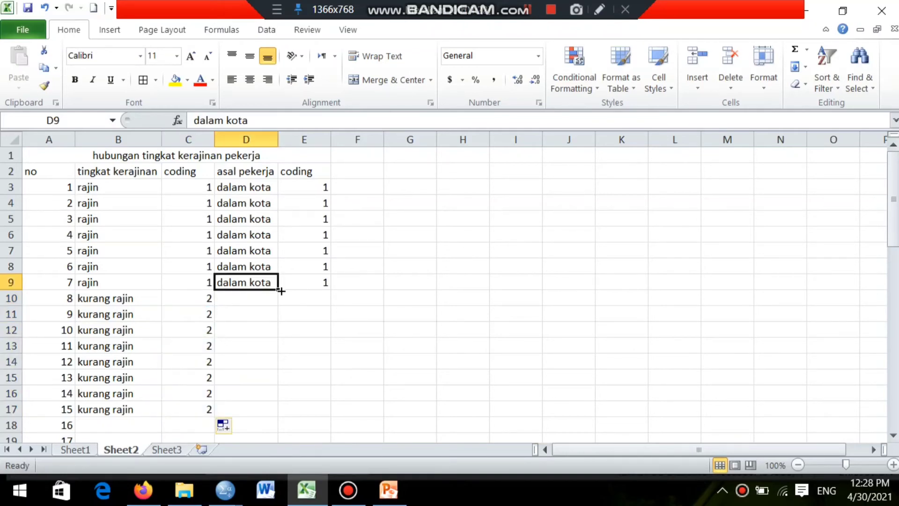
pyautogui.moveTo(279, 290); pyautogui.dragTo(275, 421)
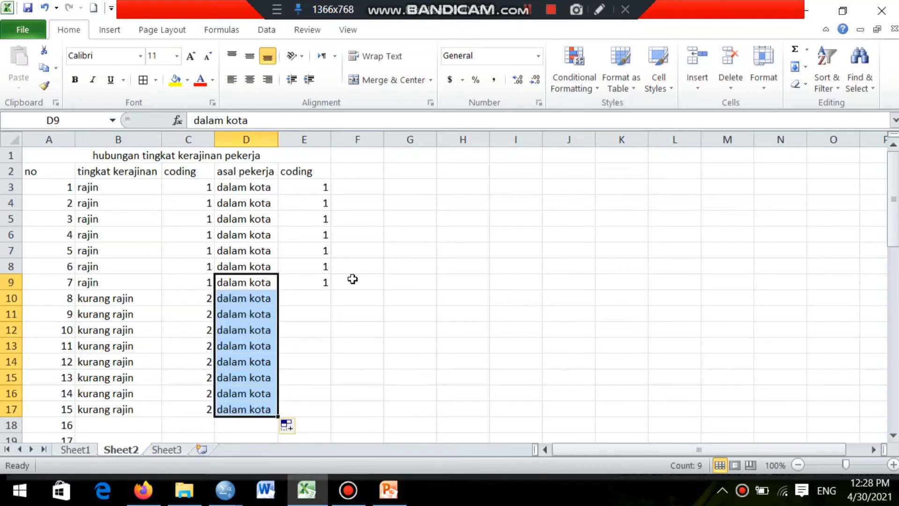
pyautogui.click(319, 280)
pyautogui.moveTo(330, 289); pyautogui.dragTo(327, 413)
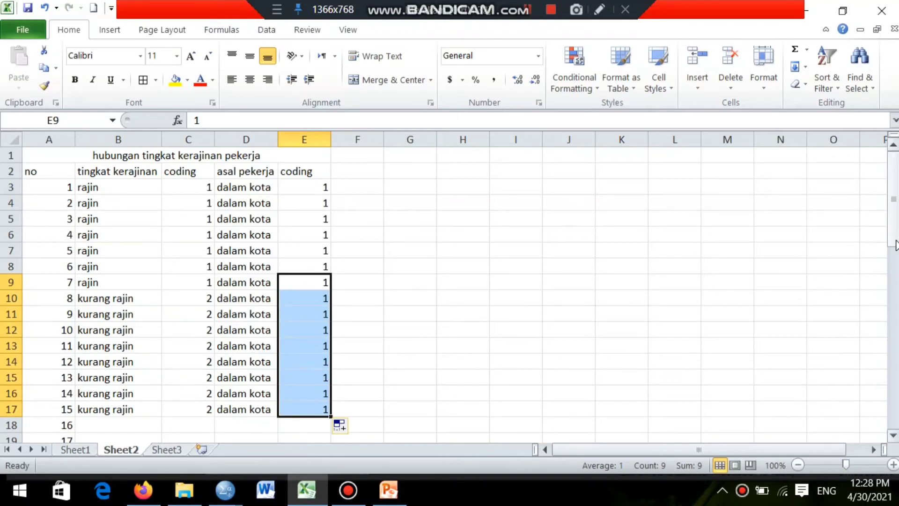
pyautogui.moveTo(896, 244); pyautogui.dragTo(896, 318)
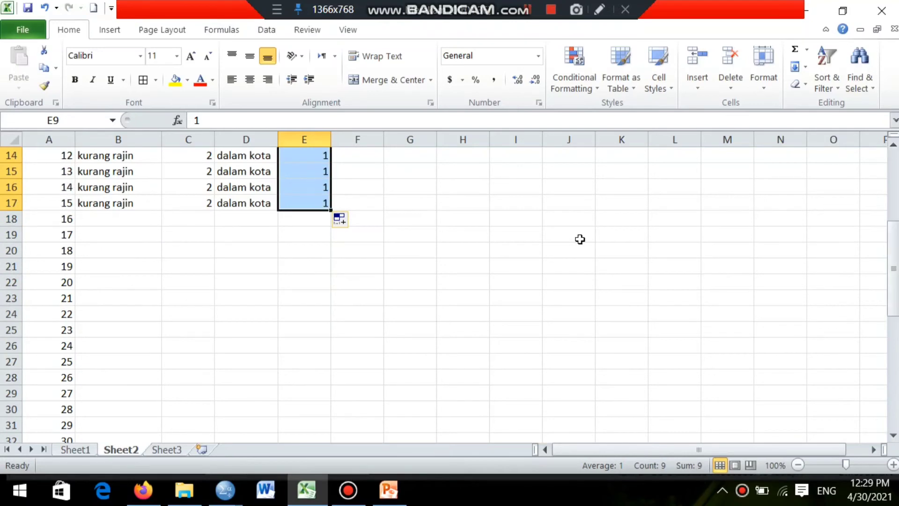
# Fill row 18 with rajin and coding 1 in B18:C18, and luar kota and coding 2 in D18:E18
pyautogui.click(134, 219)
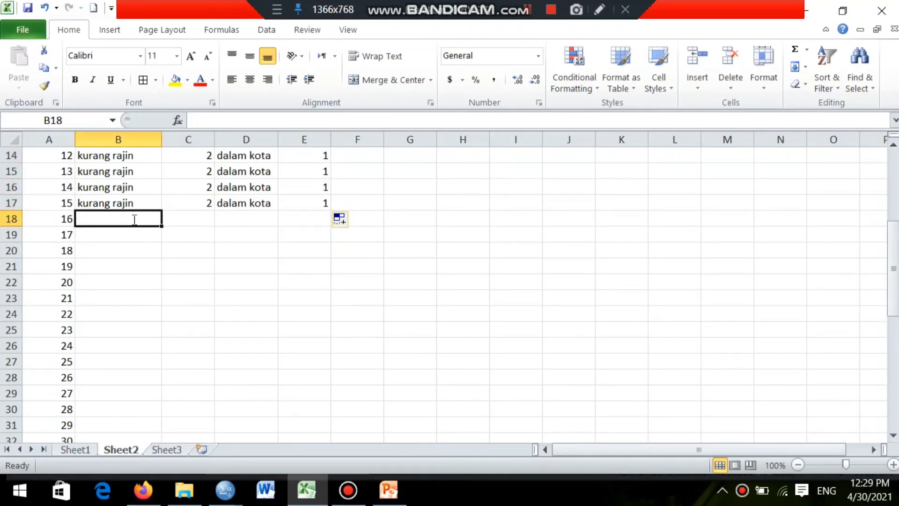
pyautogui.write('rajin')
pyautogui.press('Tab')
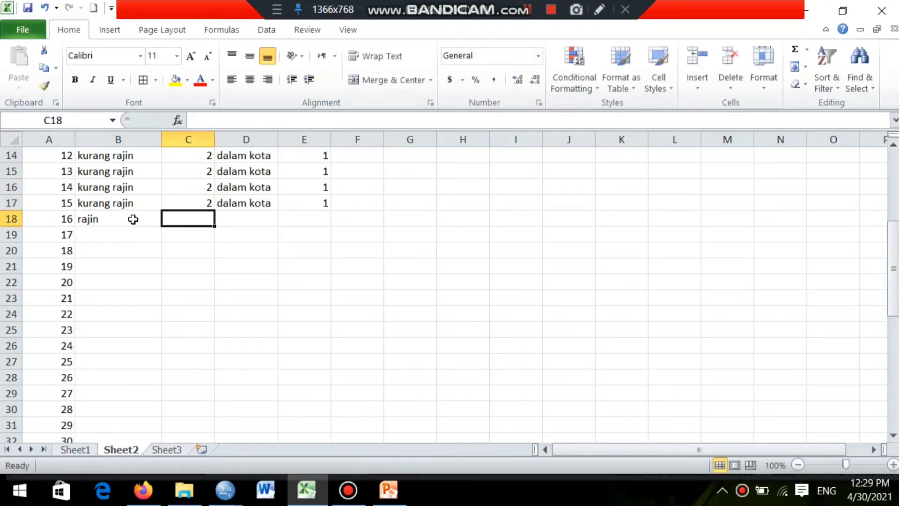
pyautogui.write('1')
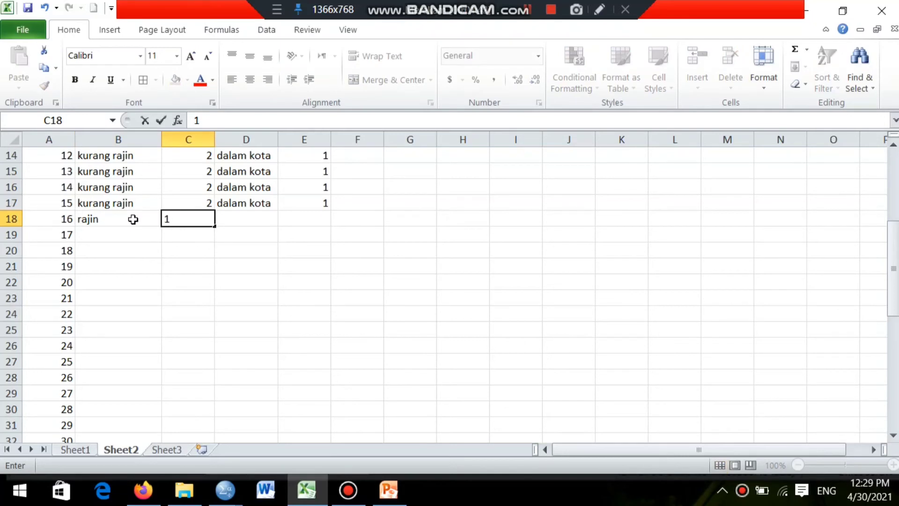
pyautogui.press('Tab')
pyautogui.write('l')
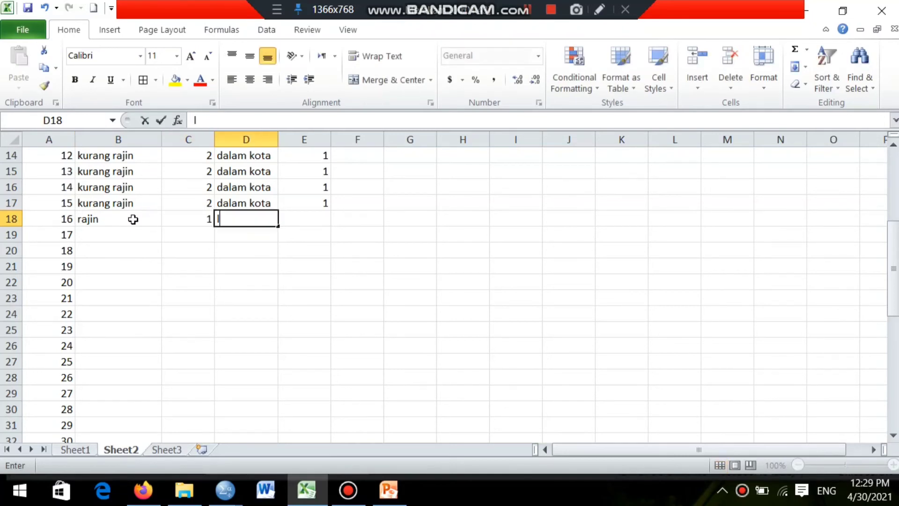
pyautogui.write('uar kota')
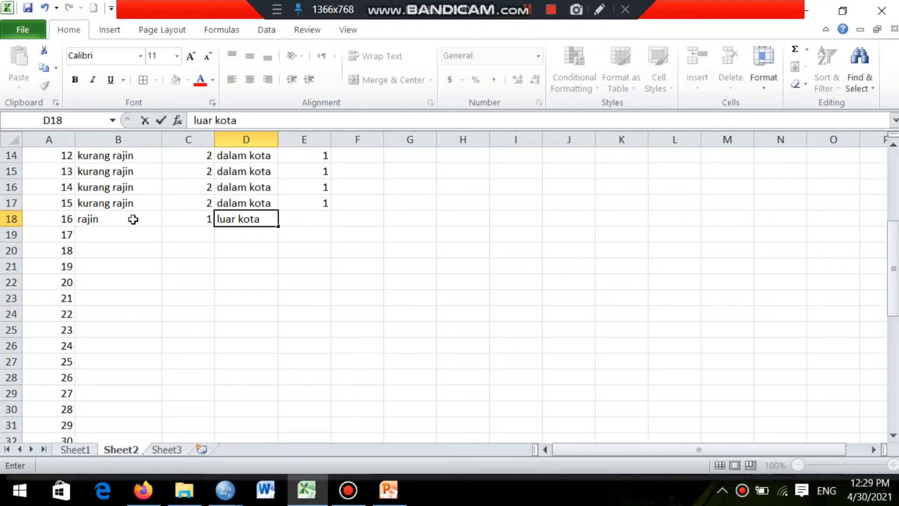
pyautogui.press('Tab')
pyautogui.write('2')
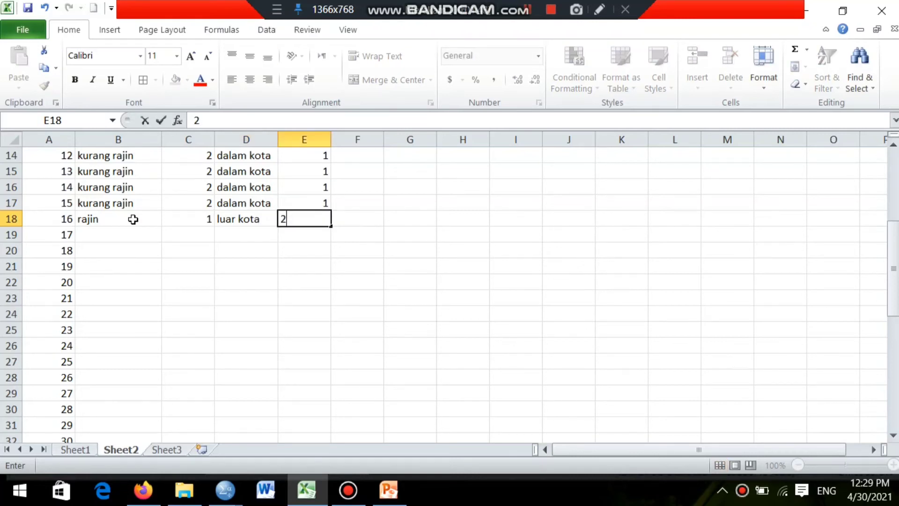
pyautogui.press('Tab')
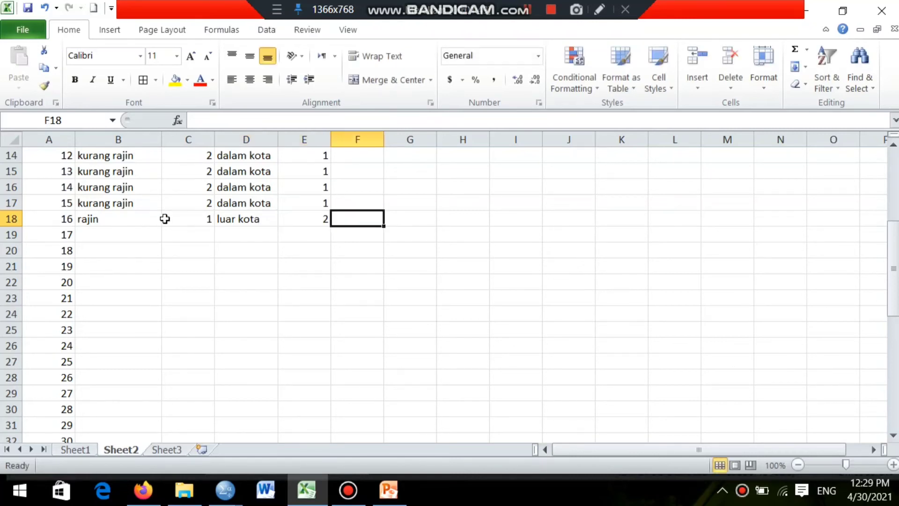
# Check the luar kota rajin count on Sheet1, and fill rajin and code 1 down Sheet2 columns B and C from row 18 through row 40
pyautogui.click(119, 218)
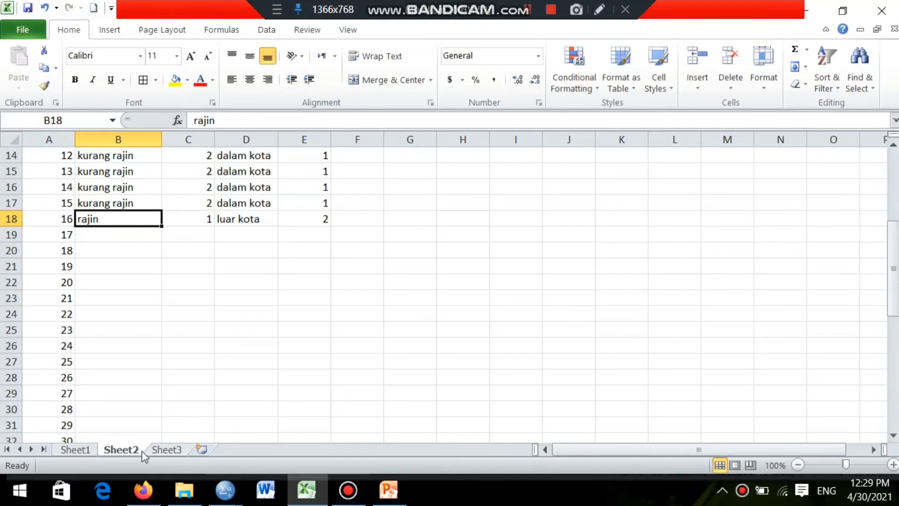
pyautogui.click(85, 450)
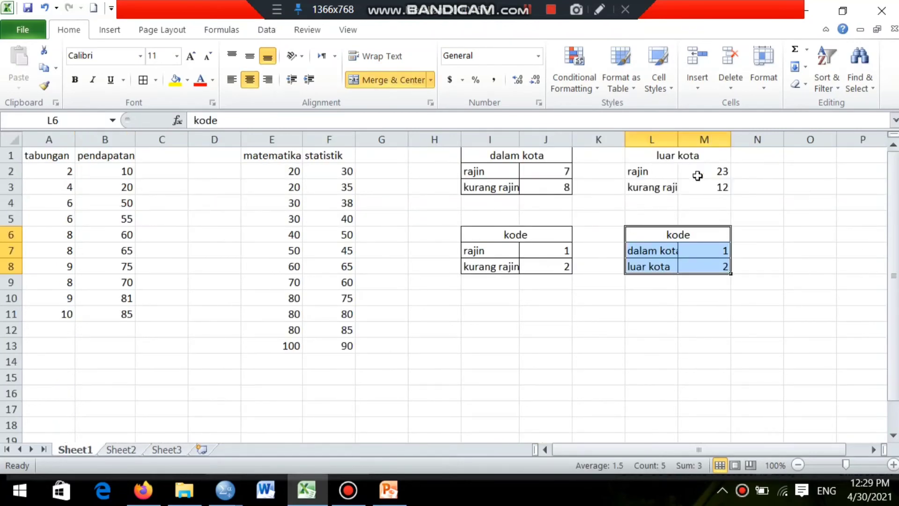
pyautogui.click(122, 450)
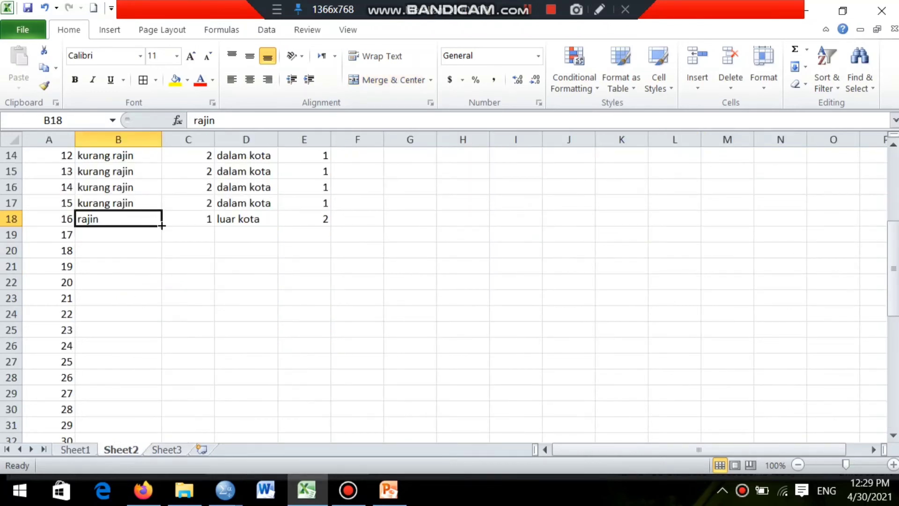
pyautogui.moveTo(162, 225); pyautogui.dragTo(141, 423)
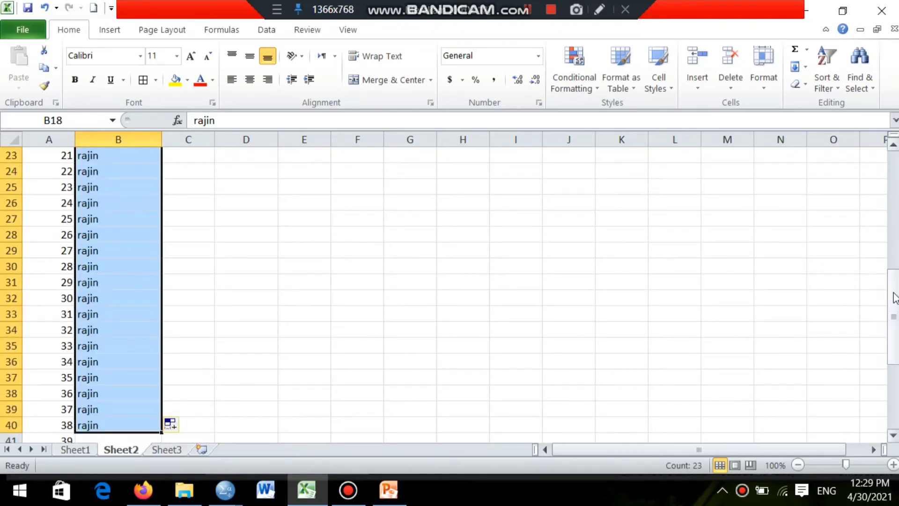
pyautogui.moveTo(894, 299); pyautogui.dragTo(894, 266)
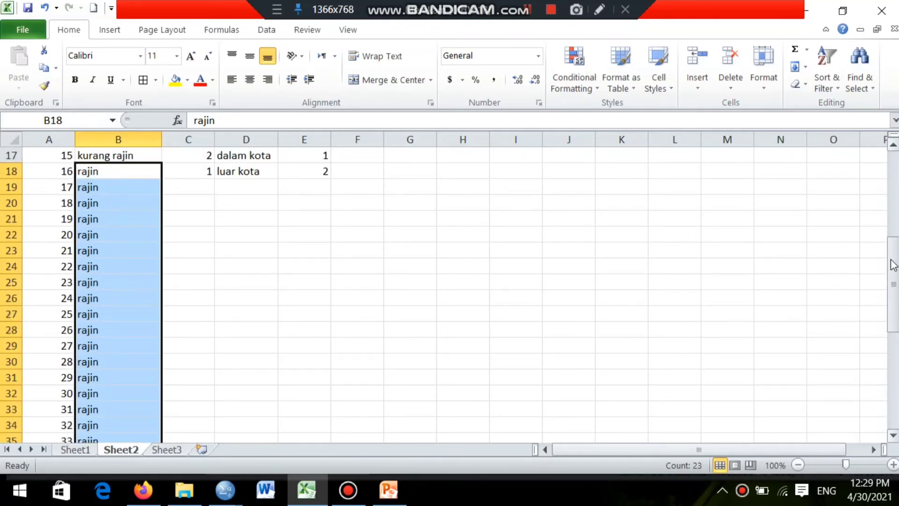
pyautogui.click(201, 176)
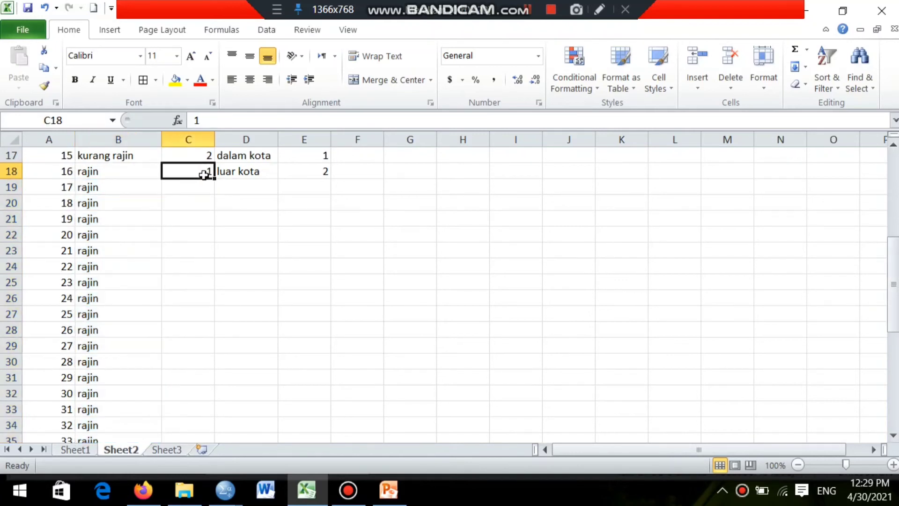
pyautogui.moveTo(214, 177); pyautogui.dragTo(211, 398)
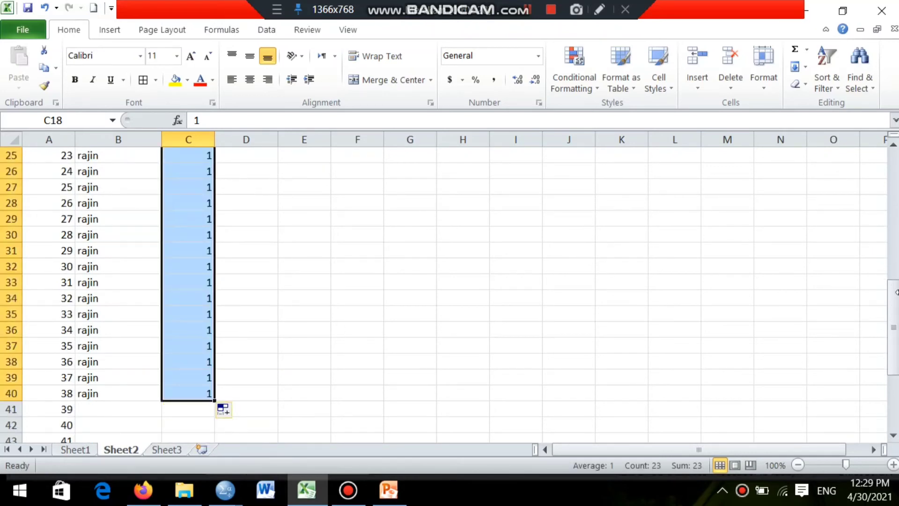
# Fill luar kota and its code 2 from row 18 down columns D and E through row 40
pyautogui.moveTo(895, 293); pyautogui.dragTo(896, 234)
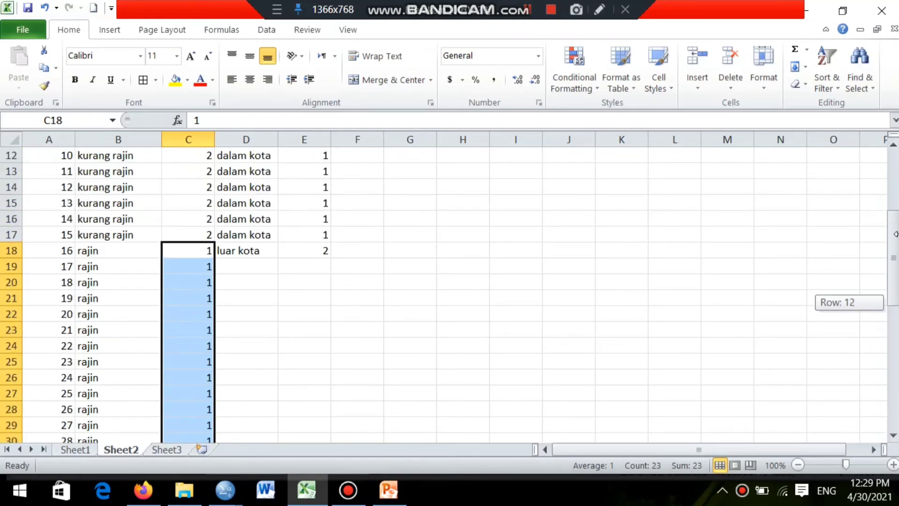
pyautogui.click(235, 251)
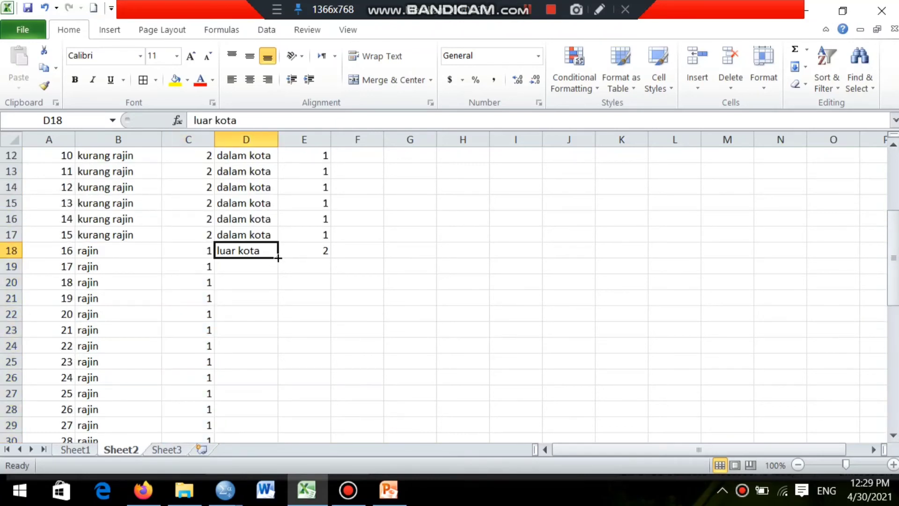
pyautogui.moveTo(278, 258); pyautogui.dragTo(278, 291)
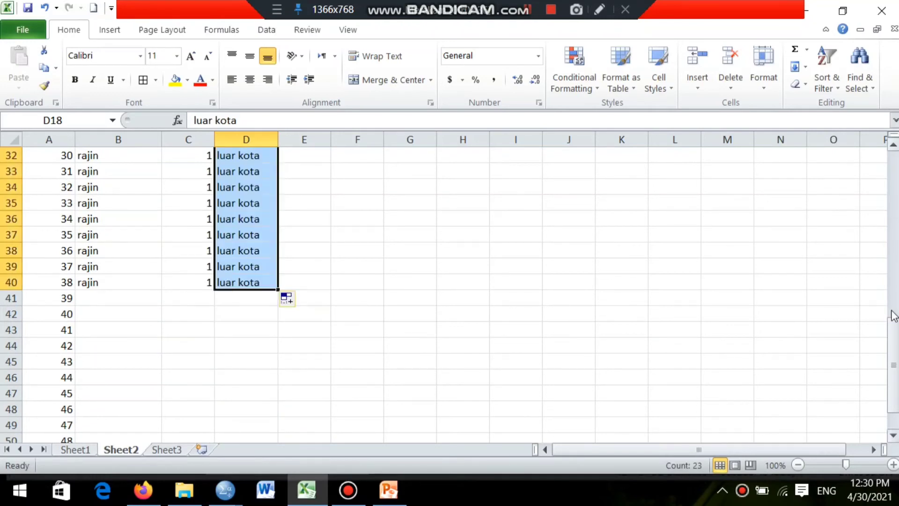
pyautogui.moveTo(893, 344); pyautogui.dragTo(894, 239)
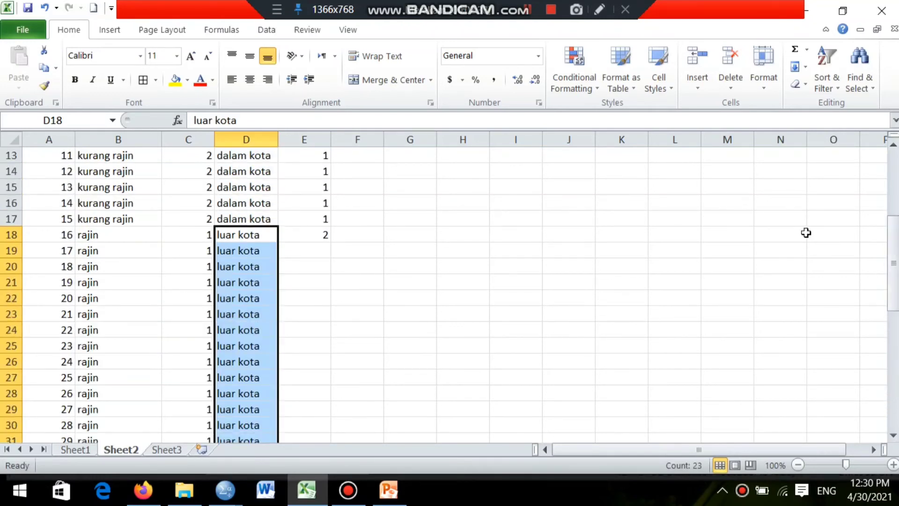
pyautogui.click(306, 236)
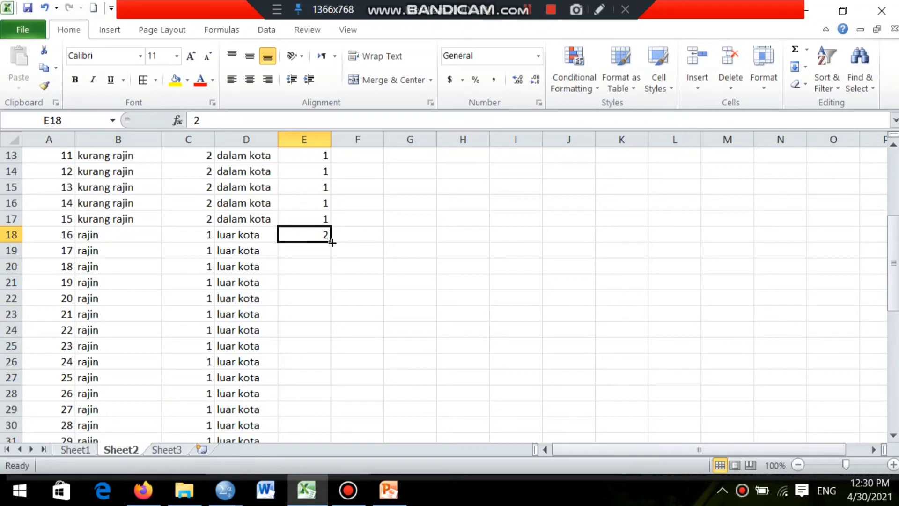
pyautogui.moveTo(330, 243); pyautogui.dragTo(330, 307)
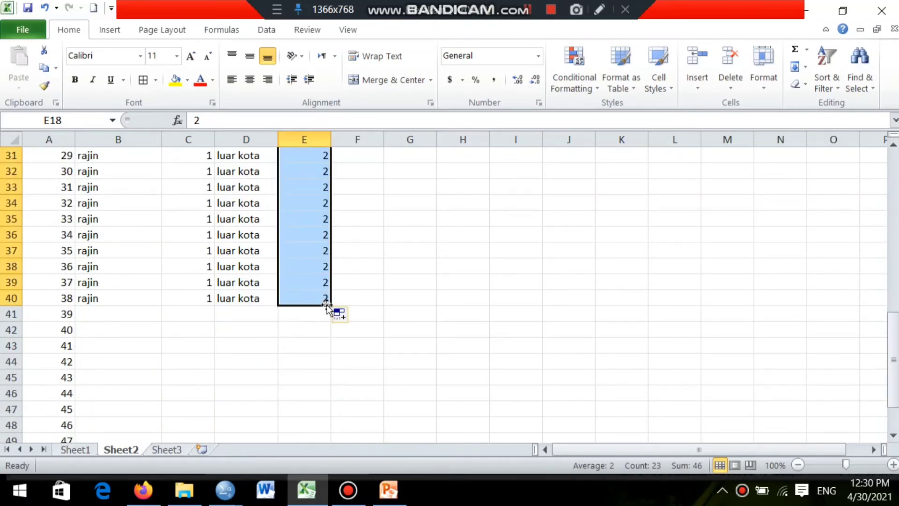
# Enter kurang rajin in B41 with its coding 2 in C41
pyautogui.click(122, 312)
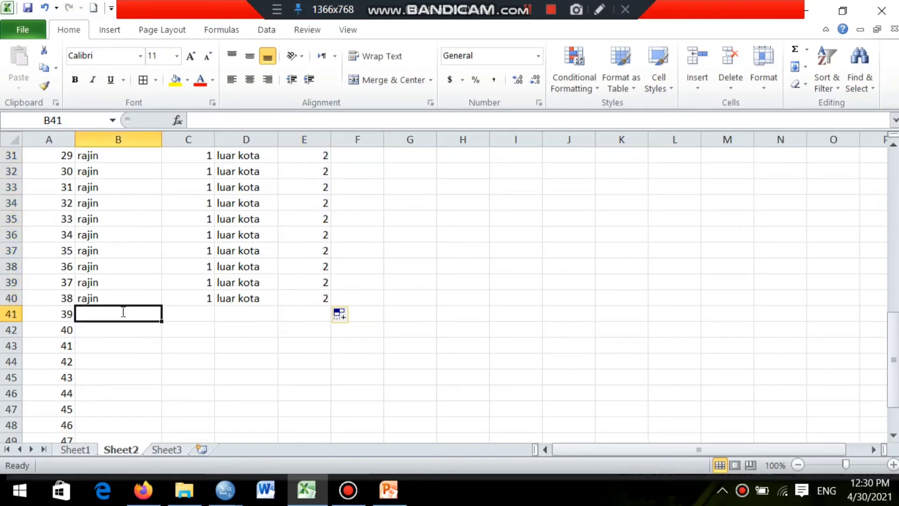
pyautogui.write('kurang rajin')
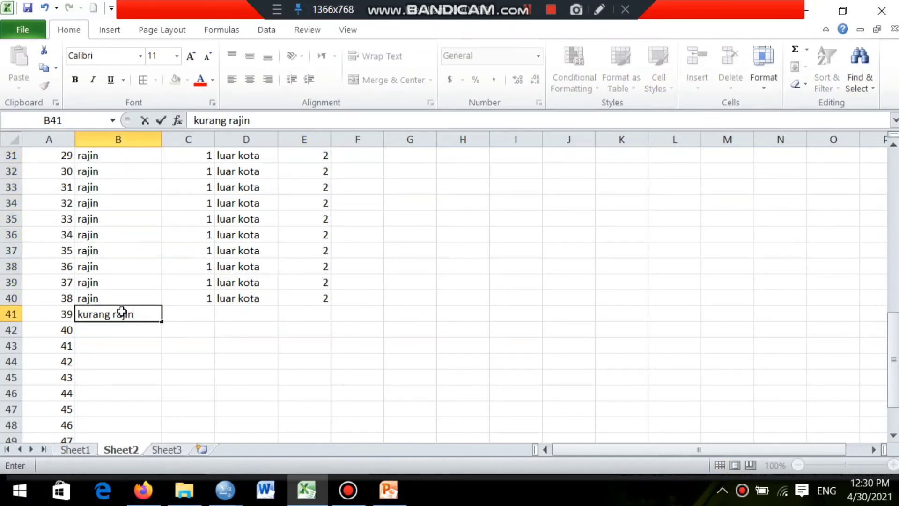
pyautogui.press('Tab')
pyautogui.write('2')
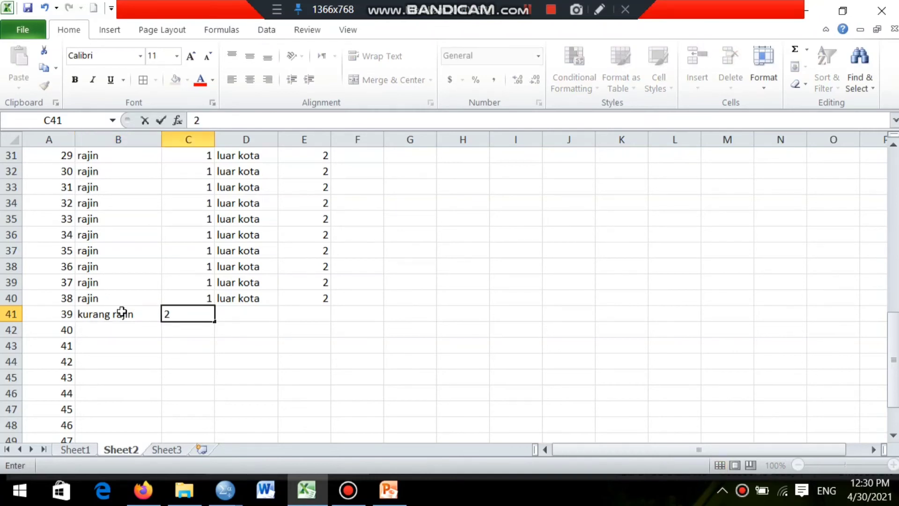
pyautogui.press('Tab')
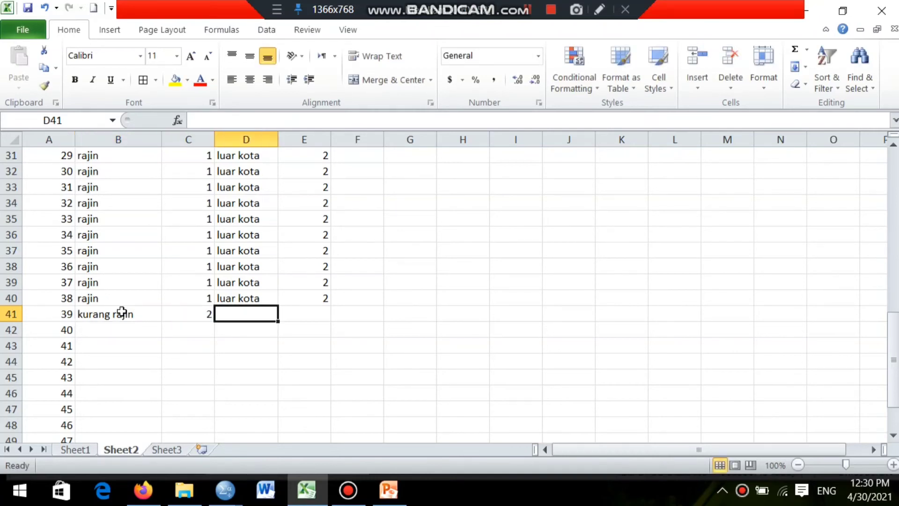
# Extend luar kota and its code 2 from row 40 down columns D and E through row 52, checking the luar kota counts on Sheet1
pyautogui.click(264, 302)
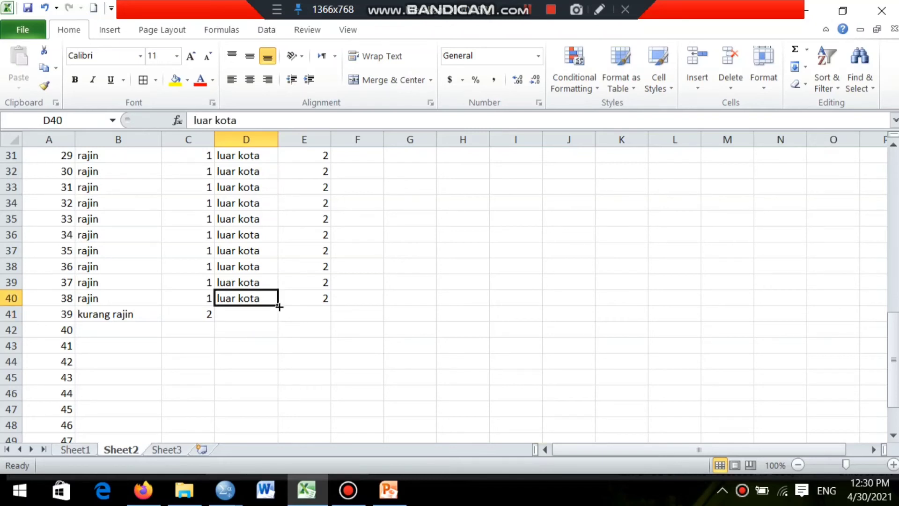
pyautogui.moveTo(280, 307); pyautogui.dragTo(267, 426)
pyautogui.click(75, 450)
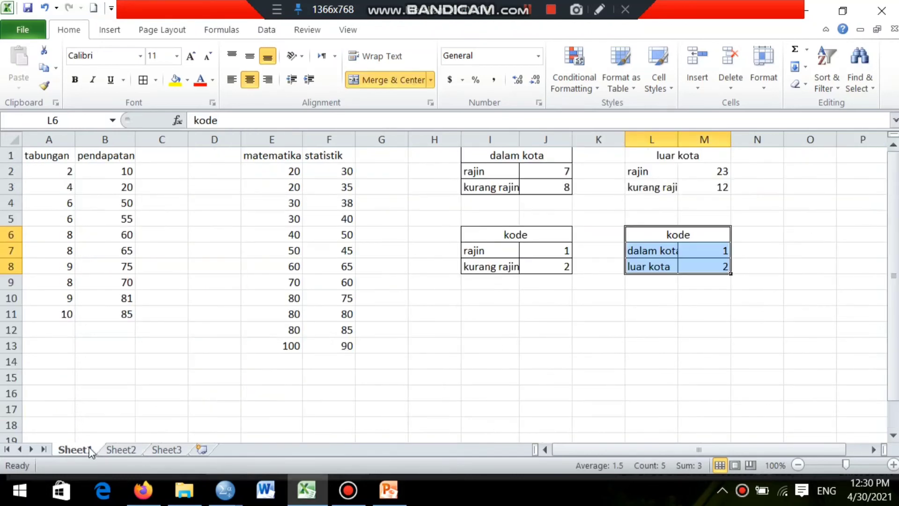
pyautogui.click(131, 449)
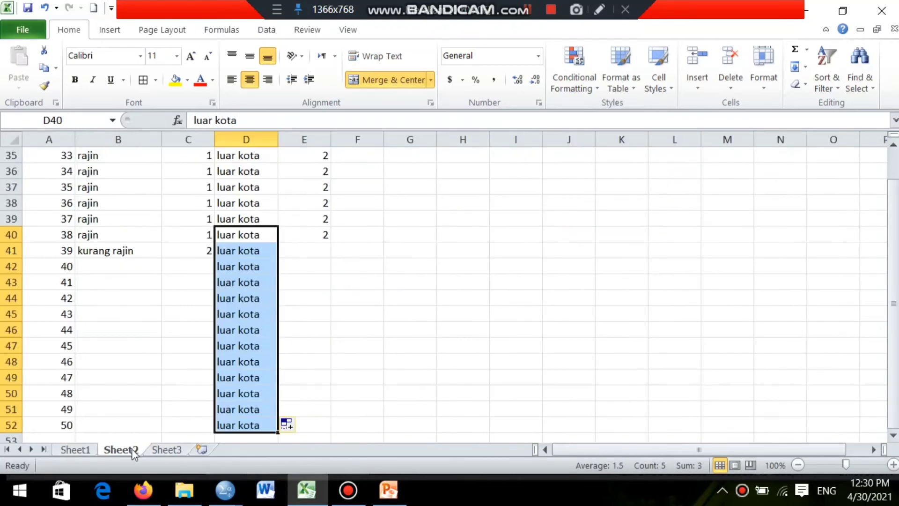
pyautogui.click(326, 237)
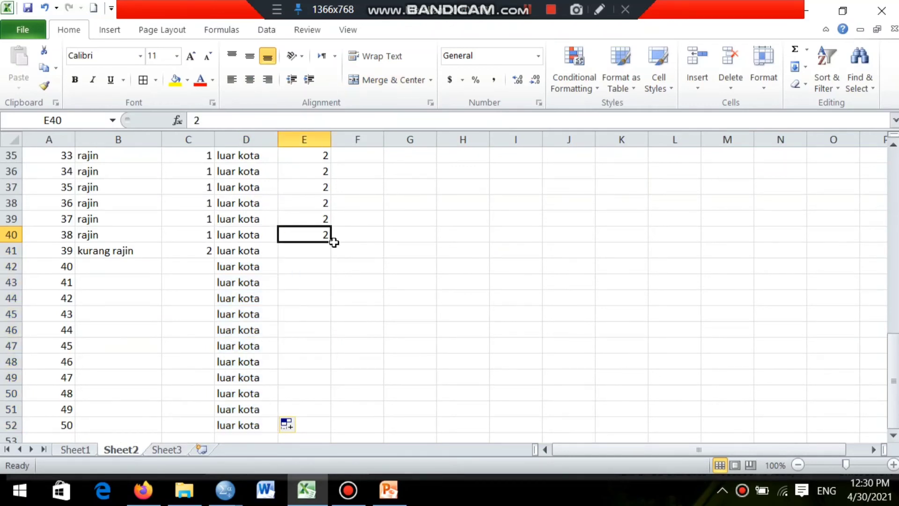
pyautogui.moveTo(332, 243); pyautogui.dragTo(319, 428)
# Fill kurang rajin and code 2 from row 41 down columns B and C through row 52
pyautogui.click(142, 254)
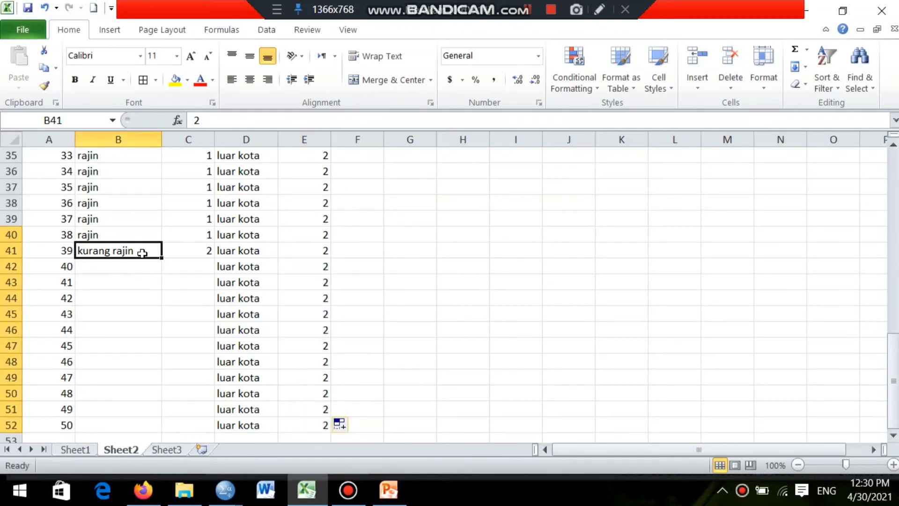
pyautogui.moveTo(161, 261); pyautogui.dragTo(154, 417)
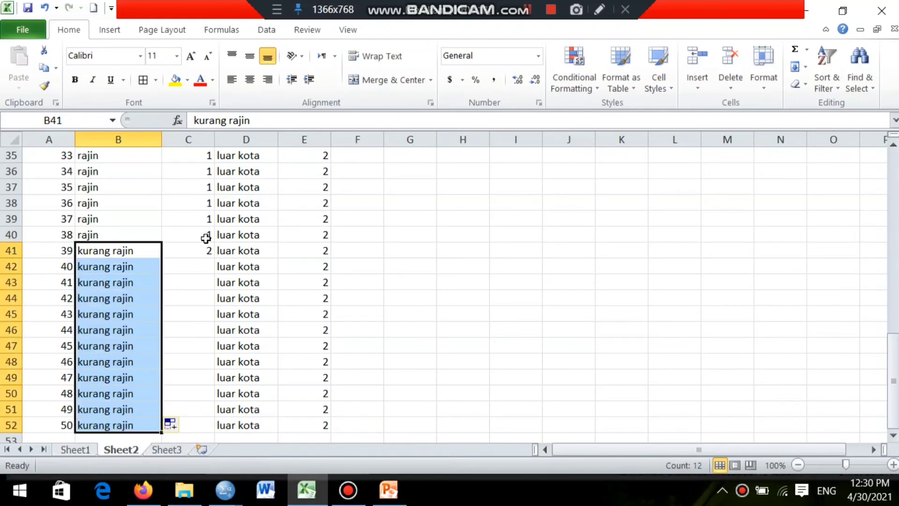
pyautogui.click(208, 251)
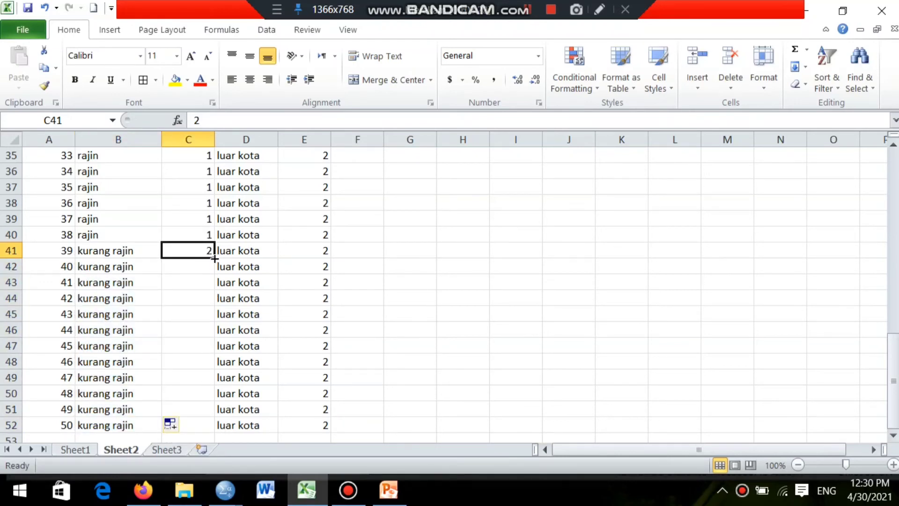
pyautogui.moveTo(214, 256); pyautogui.dragTo(210, 424)
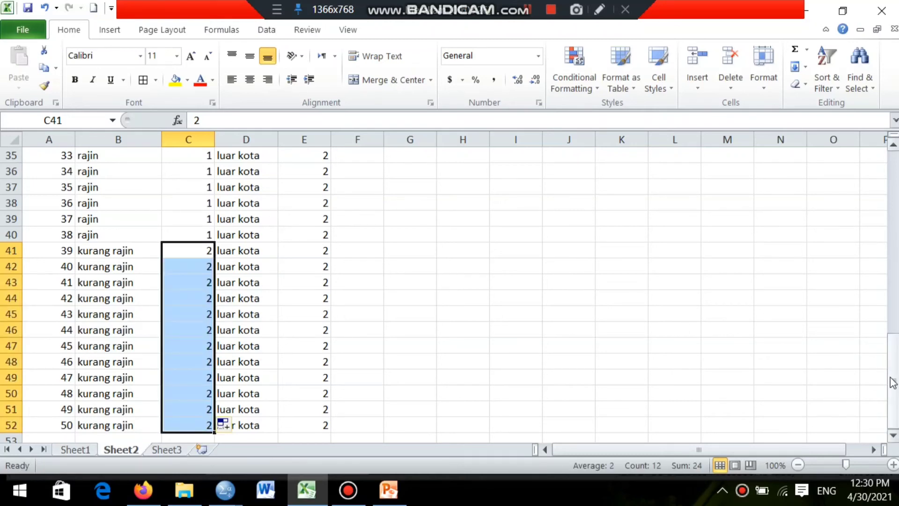
# Apply all borders to the whole worker table on Sheet2, from the title in A1 through E52
pyautogui.moveTo(893, 382); pyautogui.dragTo(897, 194)
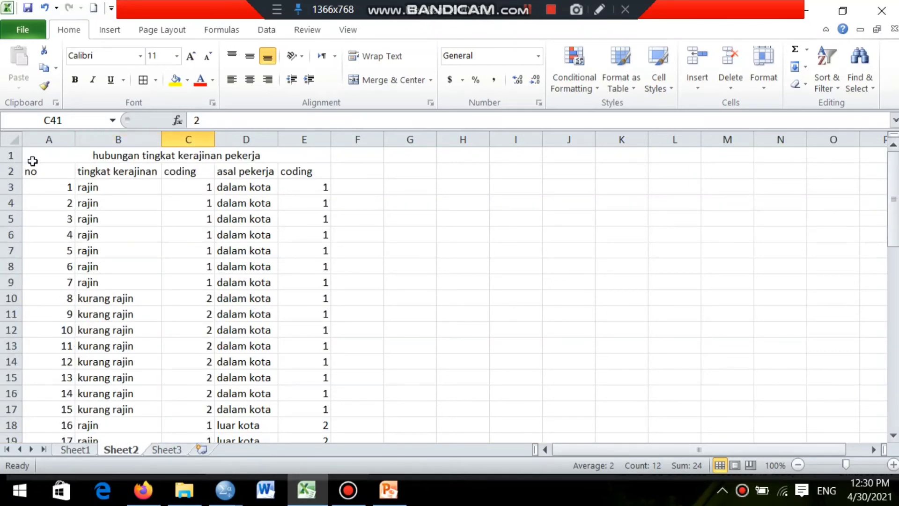
pyautogui.moveTo(48, 158); pyautogui.dragTo(209, 435)
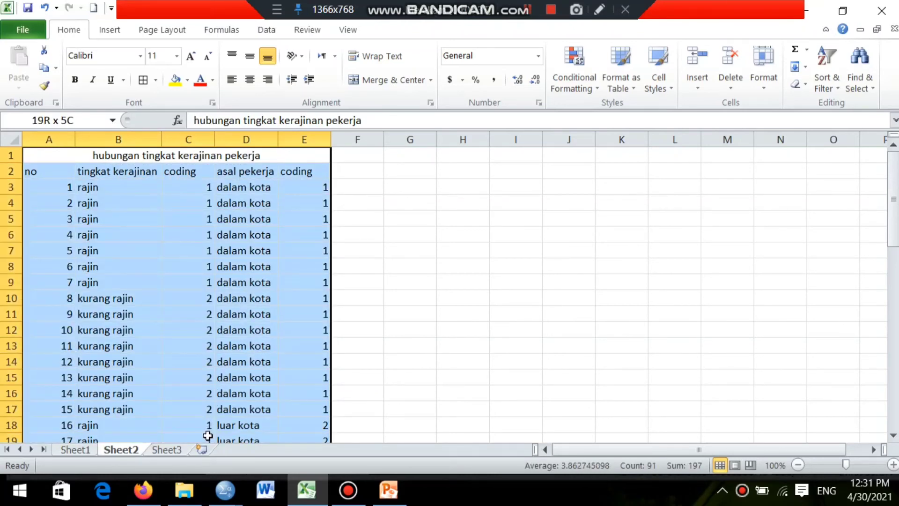
pyautogui.moveTo(207, 436); pyautogui.dragTo(225, 409)
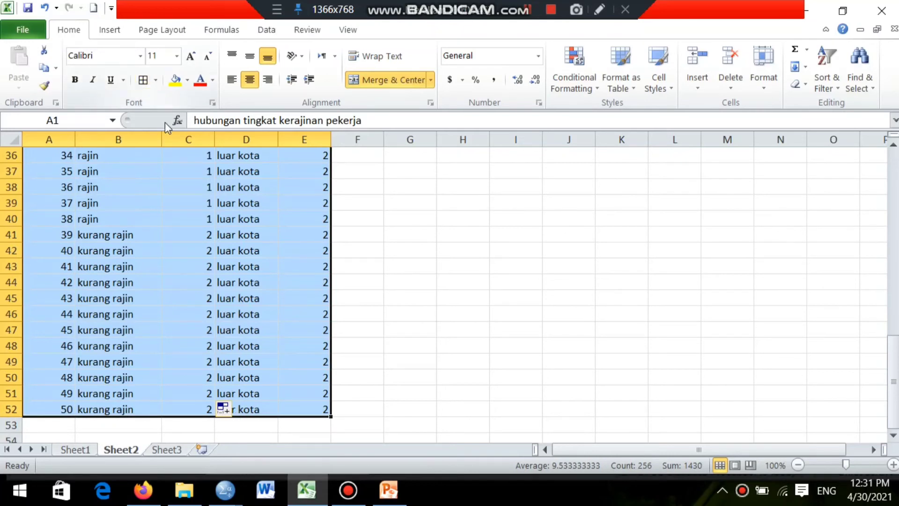
pyautogui.click(156, 80)
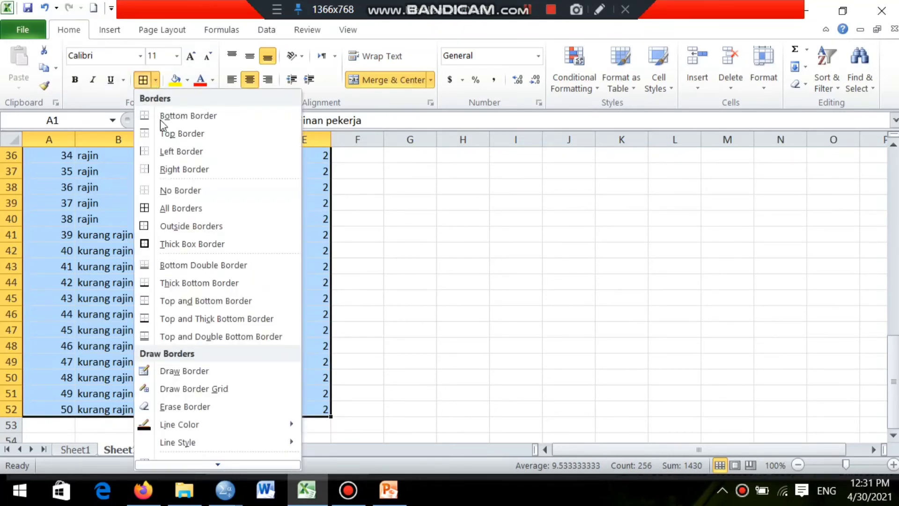
pyautogui.click(166, 214)
pyautogui.scroll(12, 169, 215)
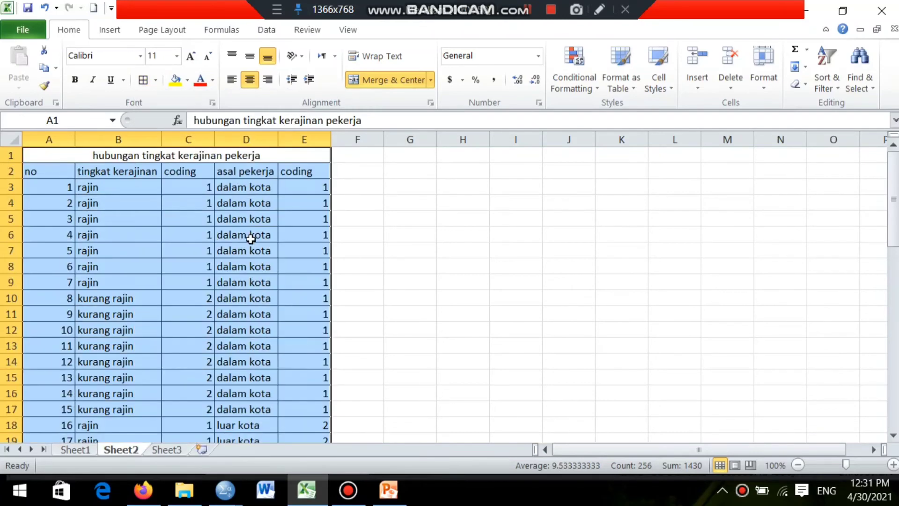
# Change the font colour of the title text hubungan tingkat kerajinan pekerja to red
pyautogui.click(117, 156)
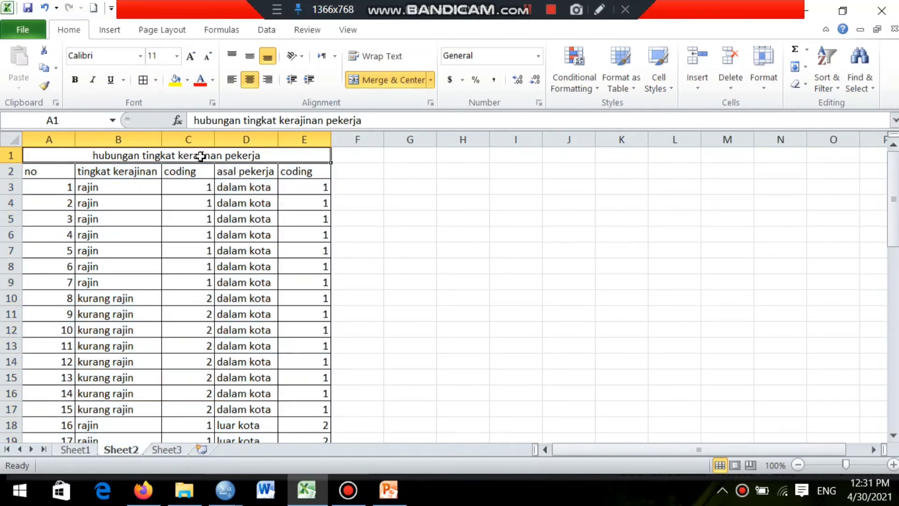
pyautogui.doubleClick(200, 156)
pyautogui.moveTo(89, 154); pyautogui.dragTo(264, 157)
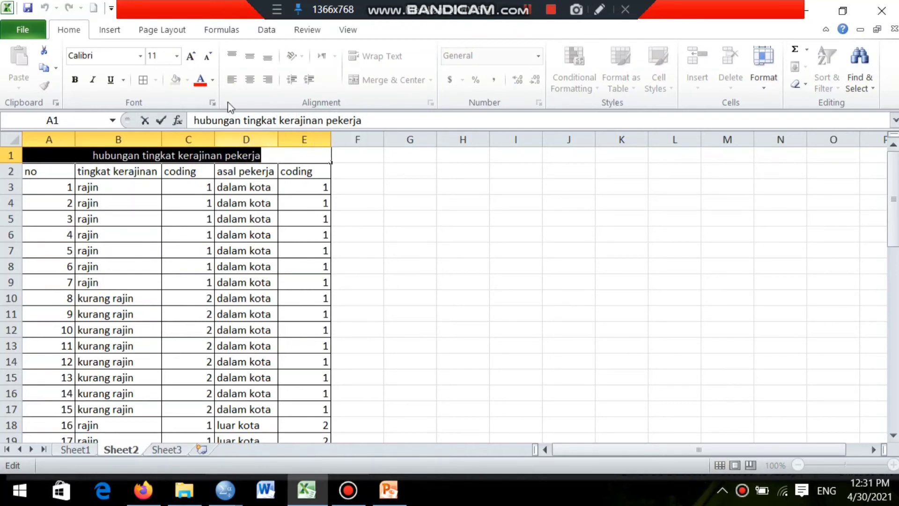
pyautogui.click(213, 80)
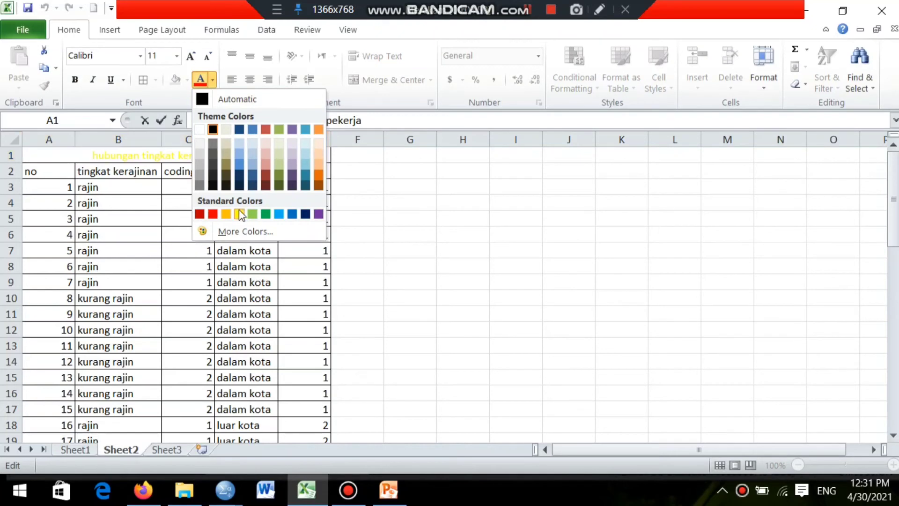
pyautogui.click(213, 214)
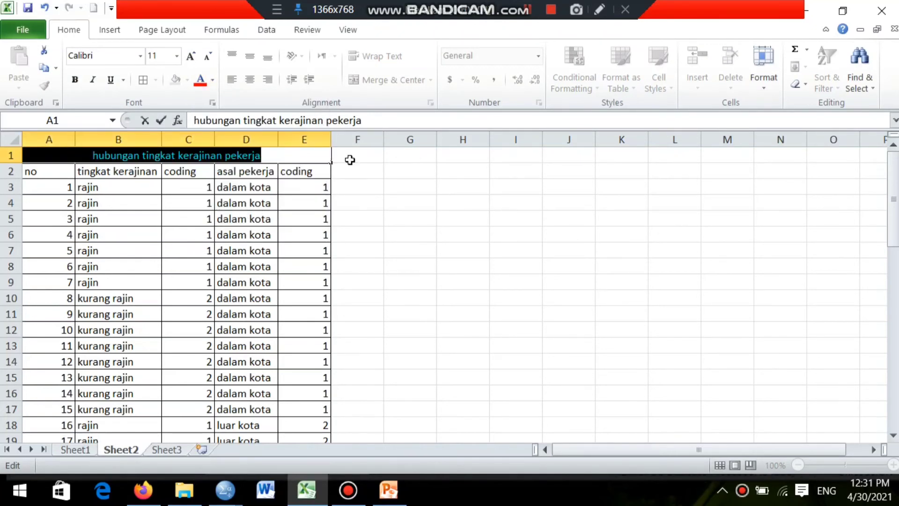
pyautogui.click(368, 165)
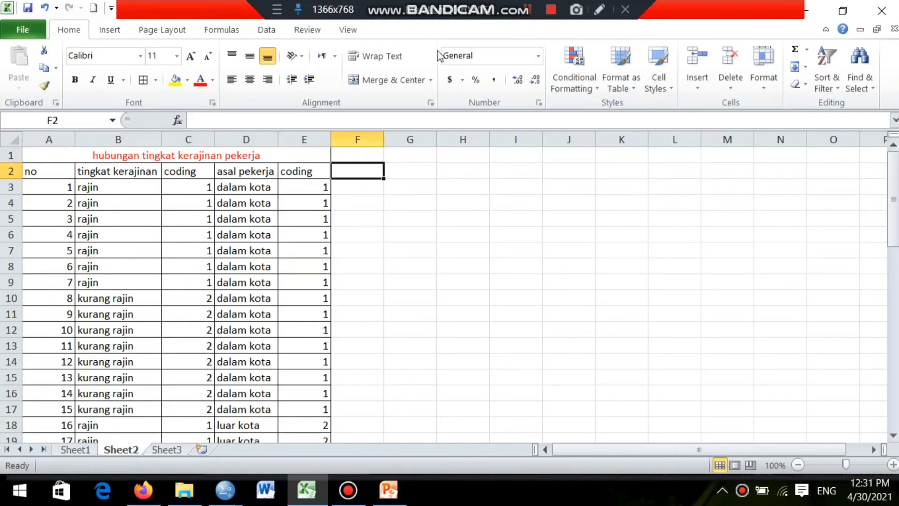
pyautogui.click(527, 10)
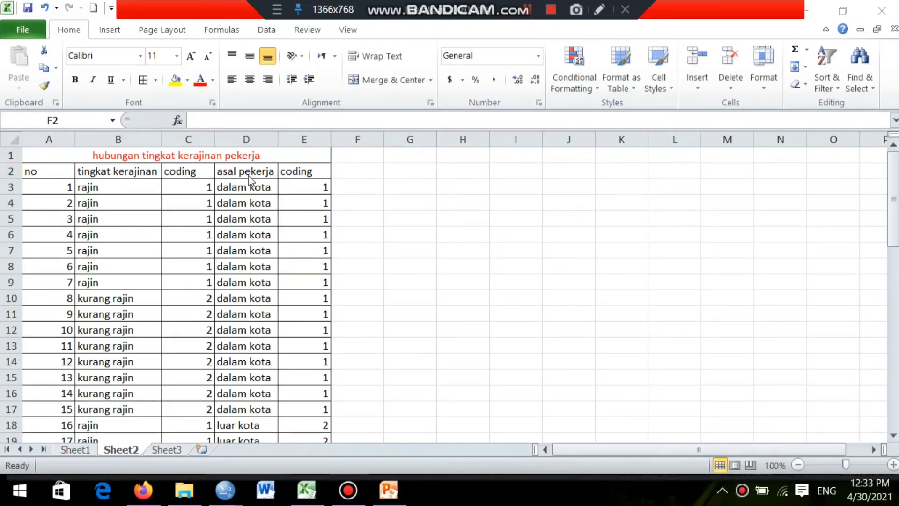
pyautogui.click(892, 240)
pyautogui.moveTo(895, 237); pyautogui.dragTo(895, 308)
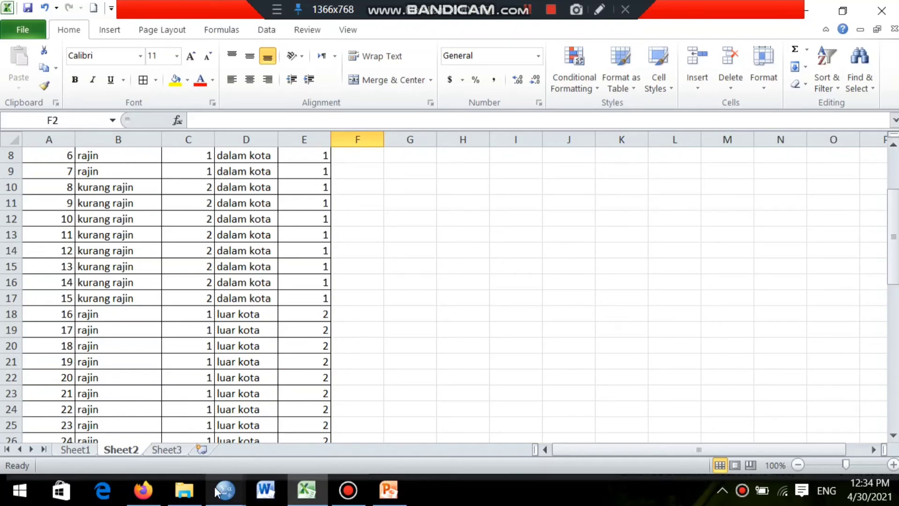
# Switch to the SPSS data editor and rename the variables matematika and statistik as kerajinan and asal
pyautogui.moveTo(217, 491)
pyautogui.click(165, 437)
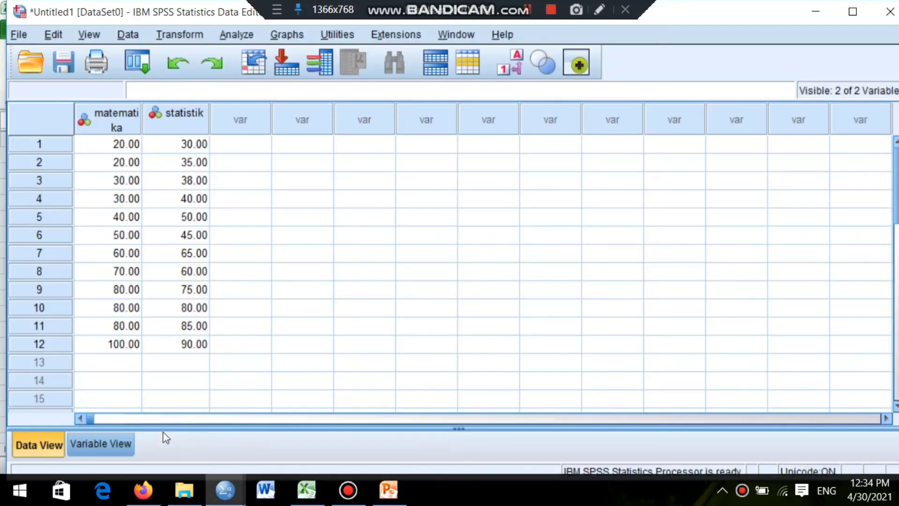
pyautogui.click(102, 443)
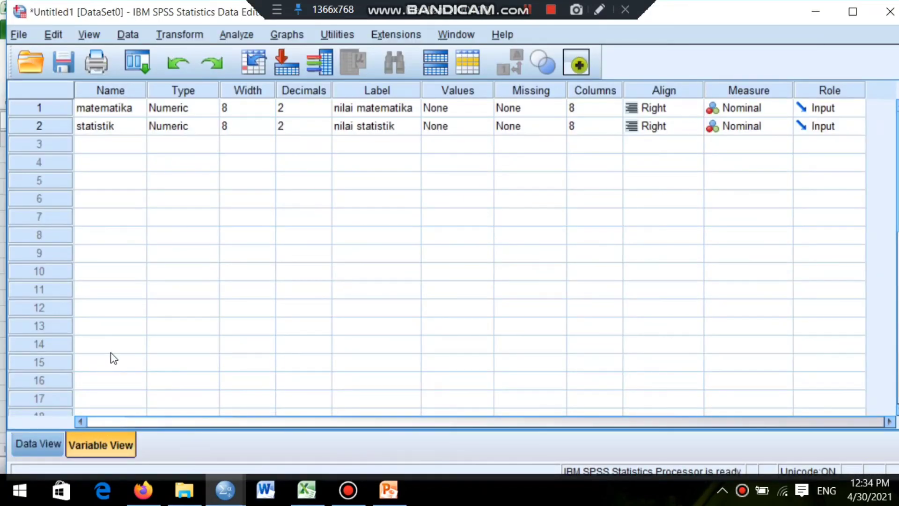
pyautogui.click(128, 107)
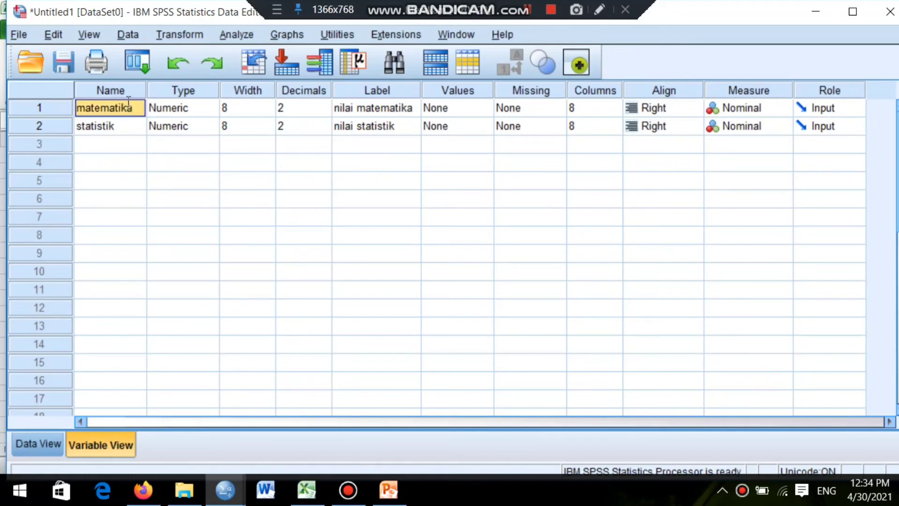
pyautogui.press('BackSpace')
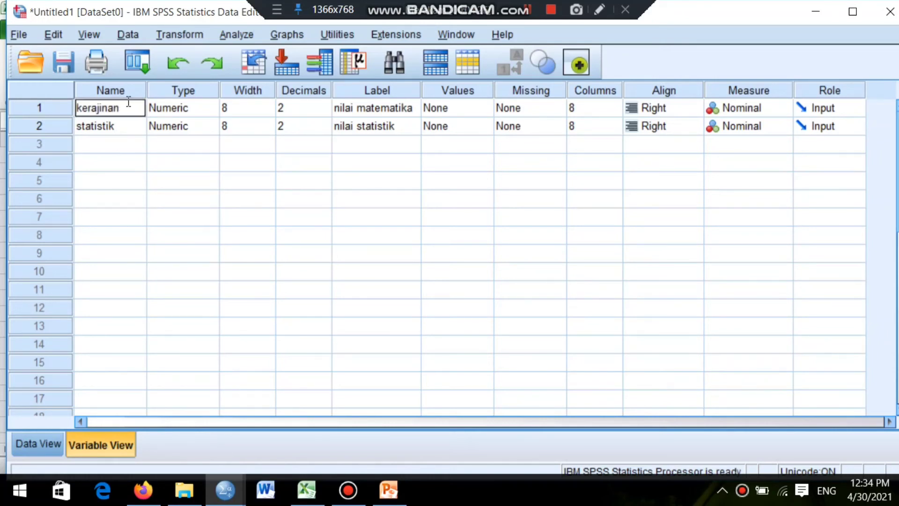
pyautogui.press('Return')
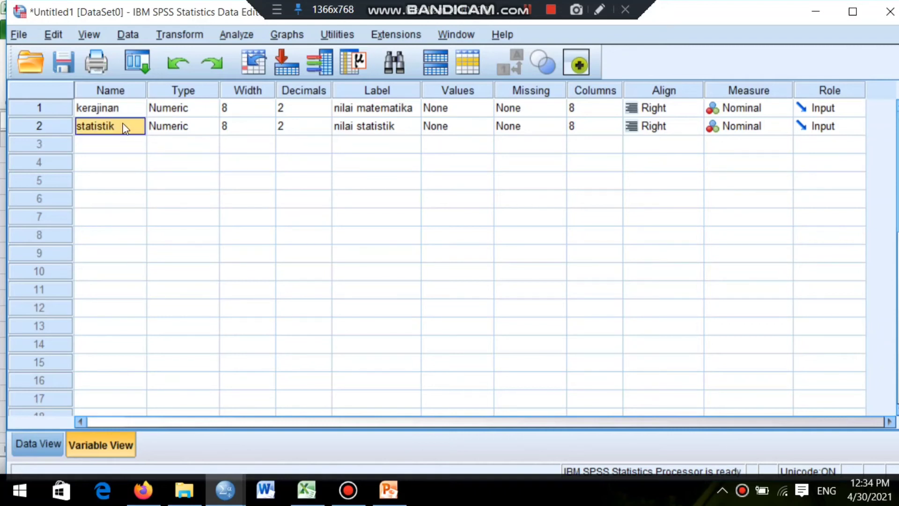
pyautogui.press('BackSpace')
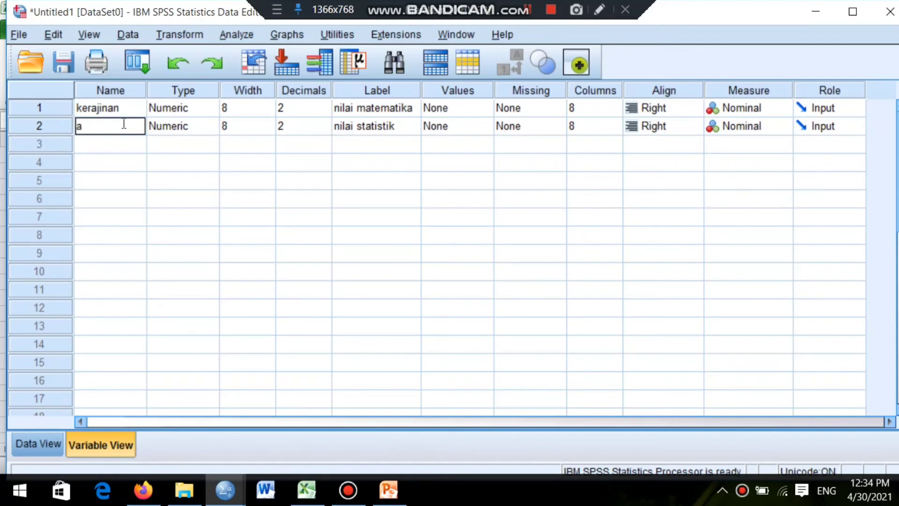
pyautogui.press('Tab')
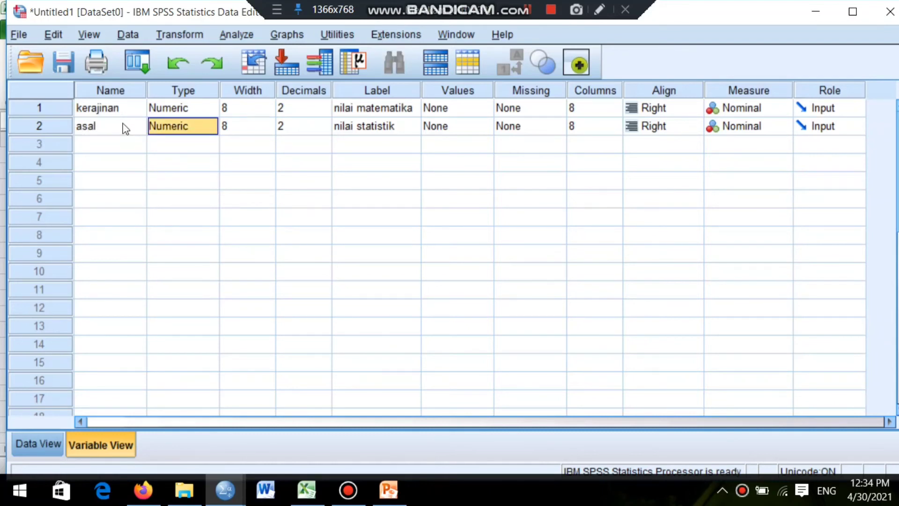
# Set the decimals of both kerajinan and asal to 0
pyautogui.press('Tab')
pyautogui.press('Tab')
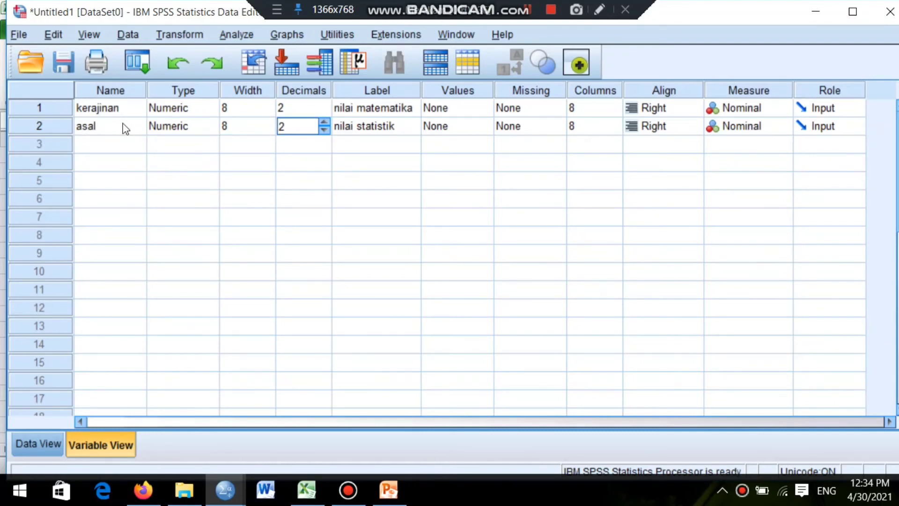
pyautogui.press('Up')
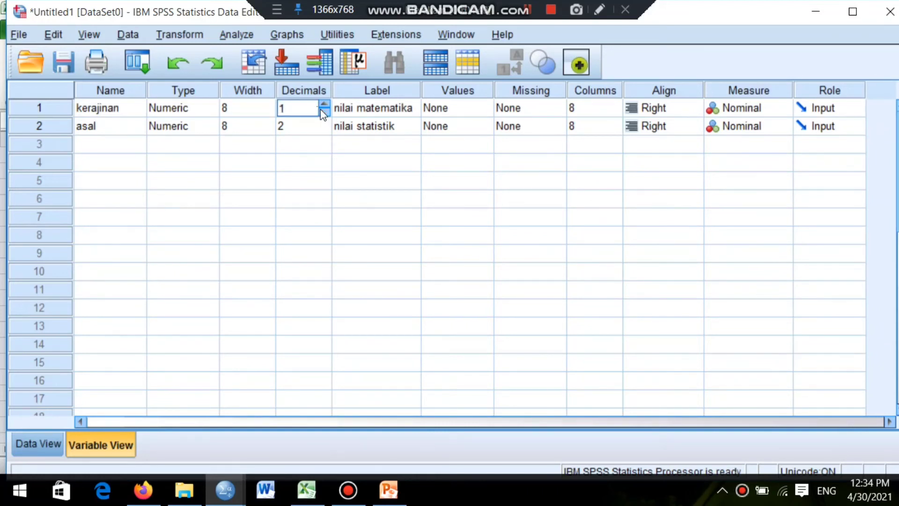
pyautogui.click(304, 125)
pyautogui.click(324, 122)
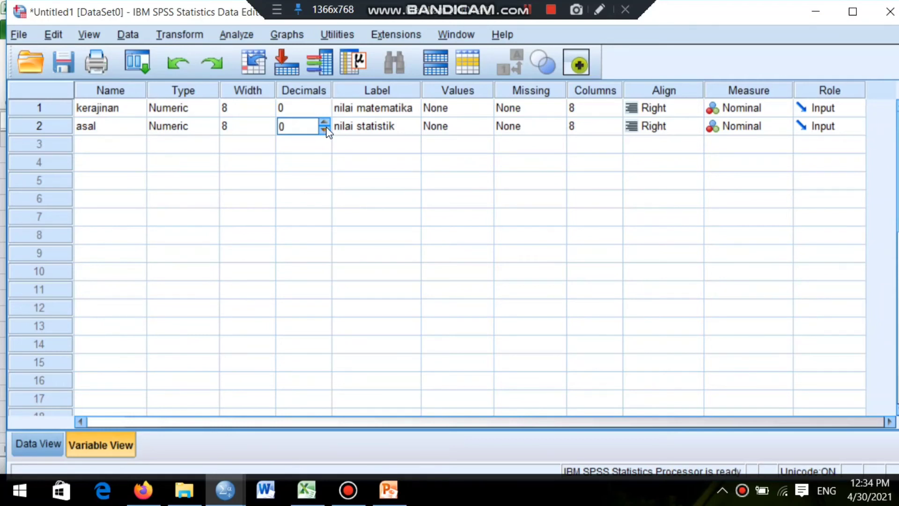
# Label the kerajinan variable tingkat kerajinan and the asal variable asal pekerja
pyautogui.click(375, 109)
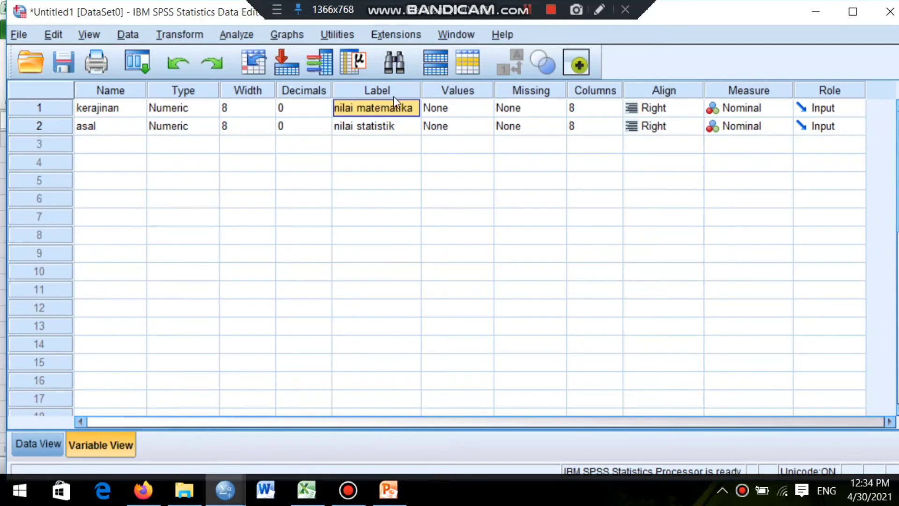
pyautogui.press('Delete')
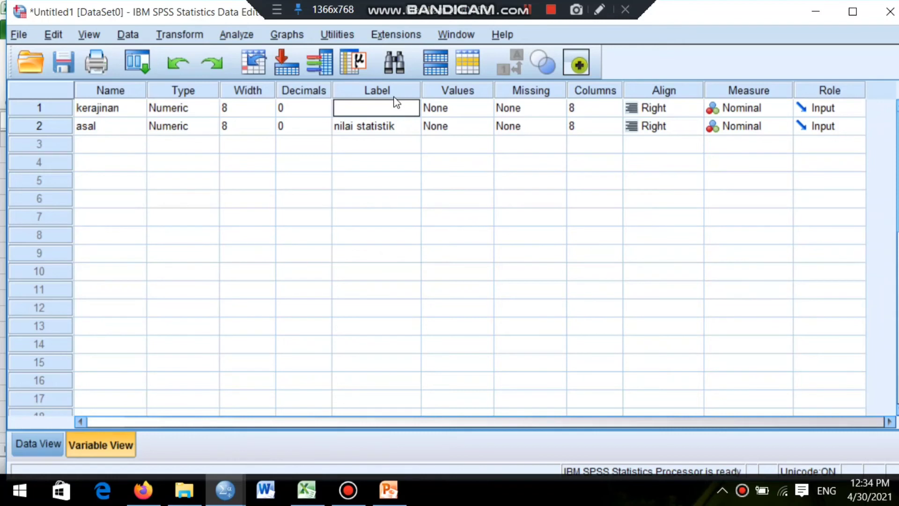
pyautogui.write('tingk')
pyautogui.write('at kerajinan')
pyautogui.press('Return')
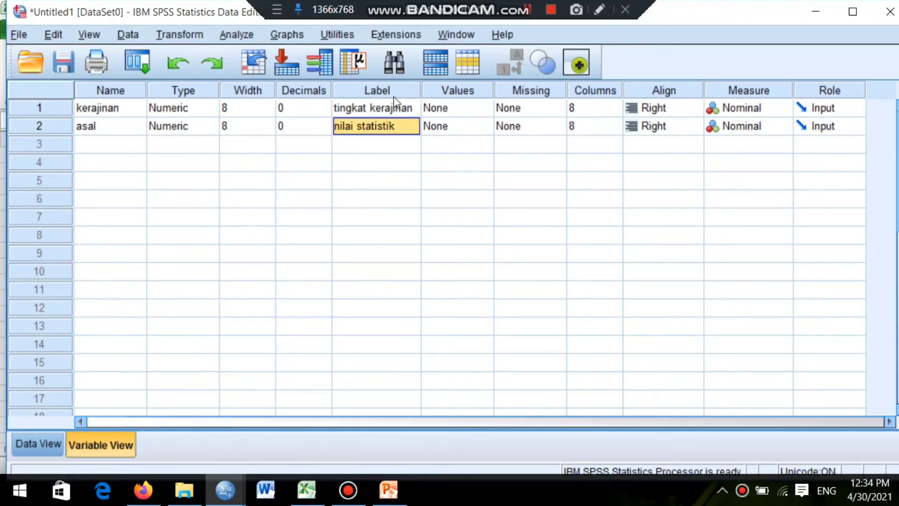
pyautogui.write('asal pe')
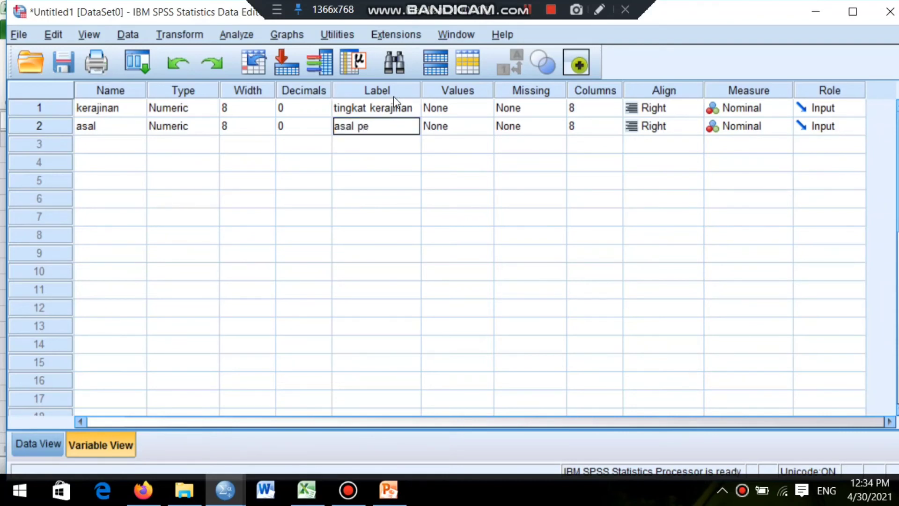
pyautogui.write('kerja')
pyautogui.press('Tab')
# Check the measurement level of the kerajinan and asal variables
pyautogui.press('Tab')
pyautogui.press('Tab')
pyautogui.press('Tab')
pyautogui.press('Tab')
pyautogui.press('Tab')
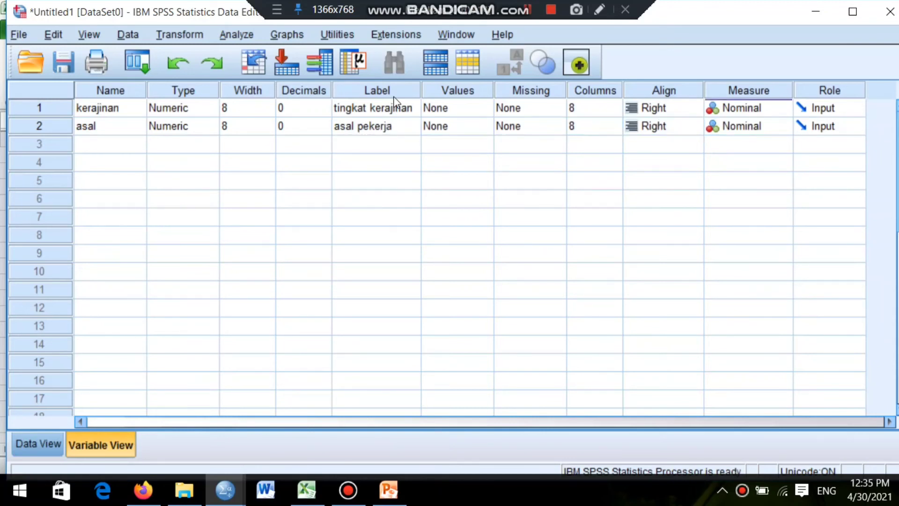
pyautogui.press('Down')
pyautogui.press('Up')
pyautogui.press('Down')
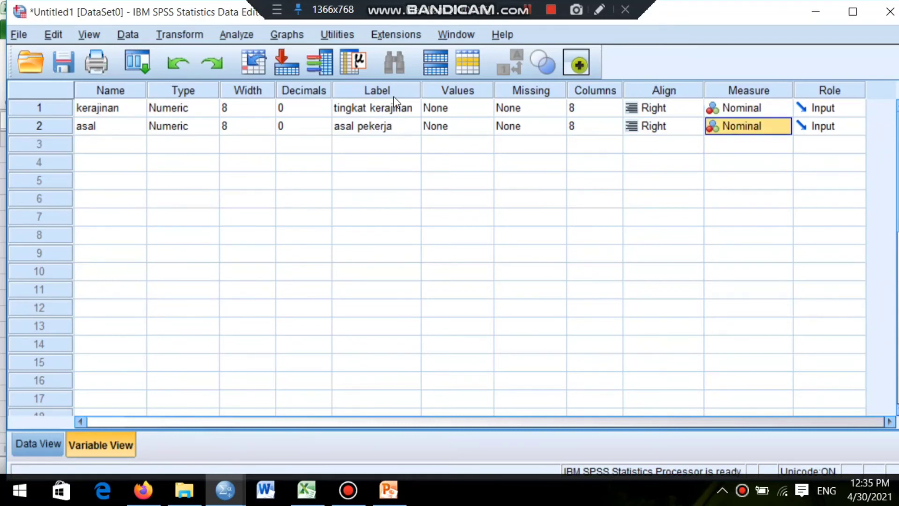
# Open the value labels of kerajinan and add the label rajin for value 1
pyautogui.press('Left')
pyautogui.press('Left')
pyautogui.press('Left')
pyautogui.press('Left')
pyautogui.press('Up')
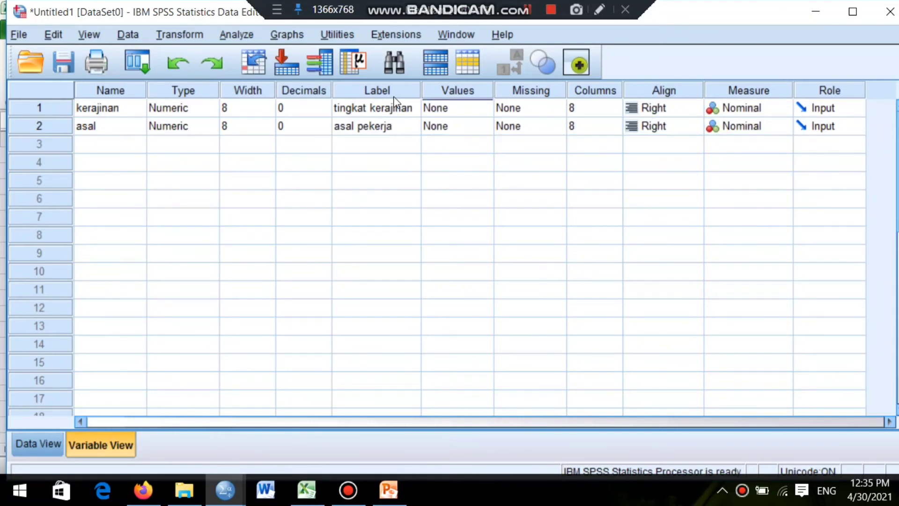
pyautogui.press('Down')
pyautogui.press('Up')
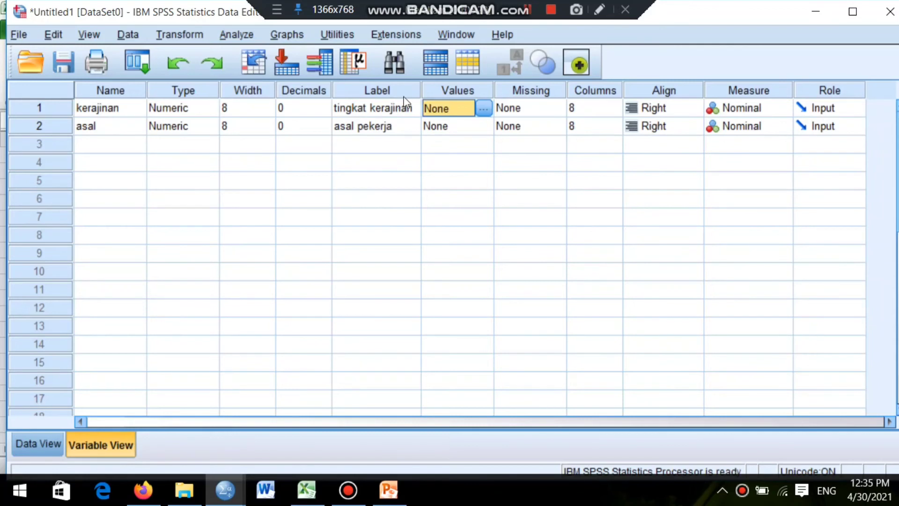
pyautogui.click(483, 107)
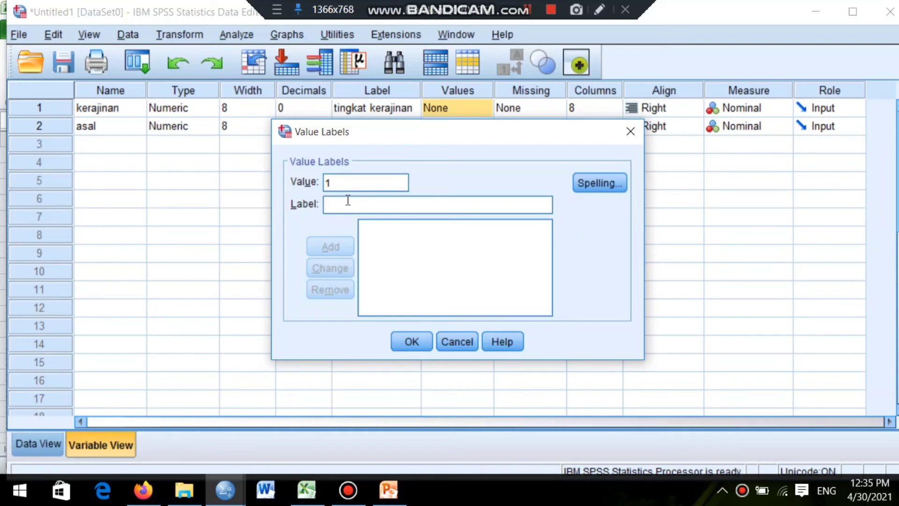
pyautogui.click(348, 201)
pyautogui.write('ra')
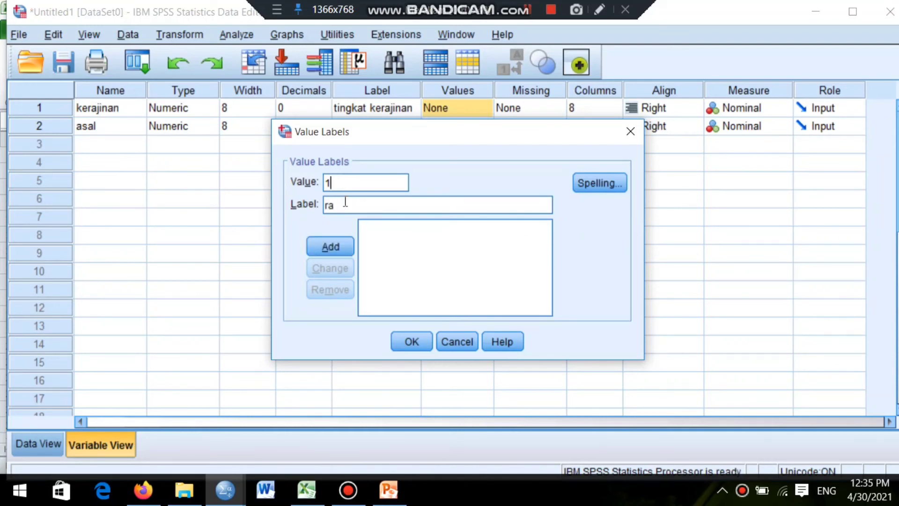
pyautogui.write('jin')
pyautogui.click(328, 247)
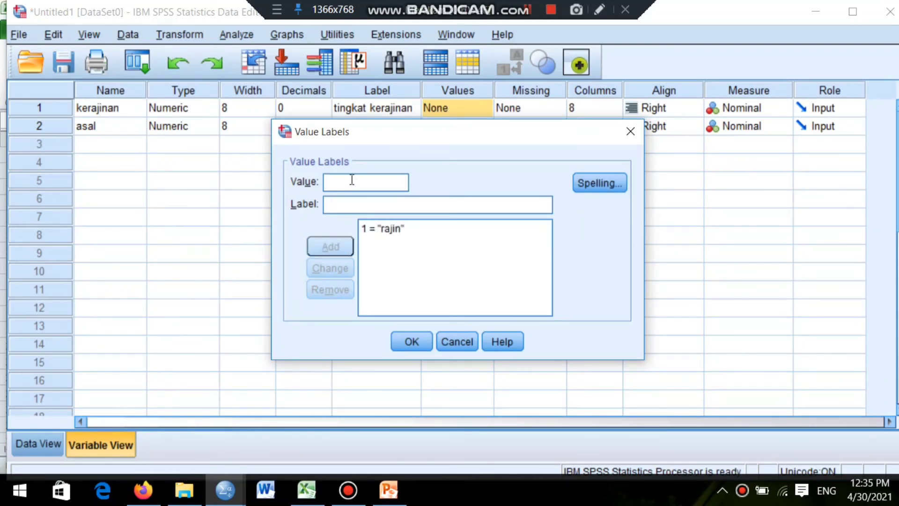
# Add the label kurang rajin for value 2 of kerajinan
pyautogui.write('2')
pyautogui.click(346, 199)
pyautogui.write('kur')
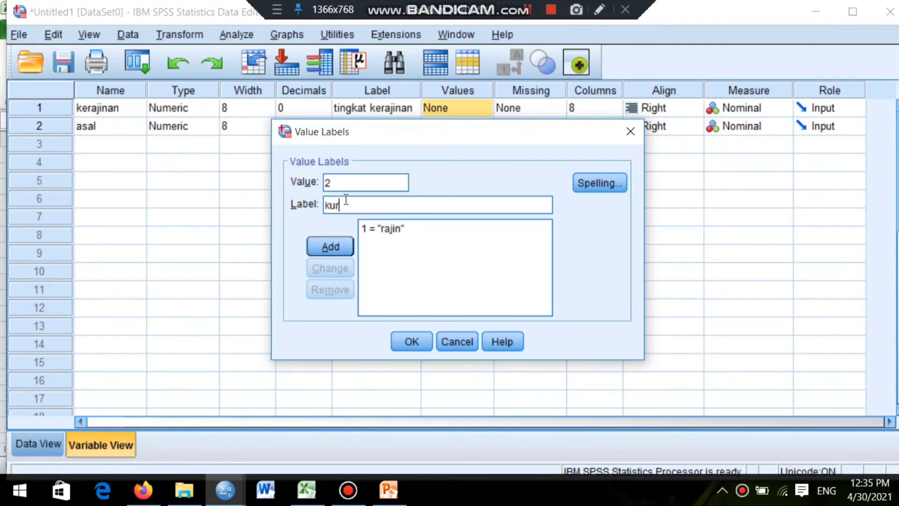
pyautogui.write('ang rajin')
pyautogui.click(332, 247)
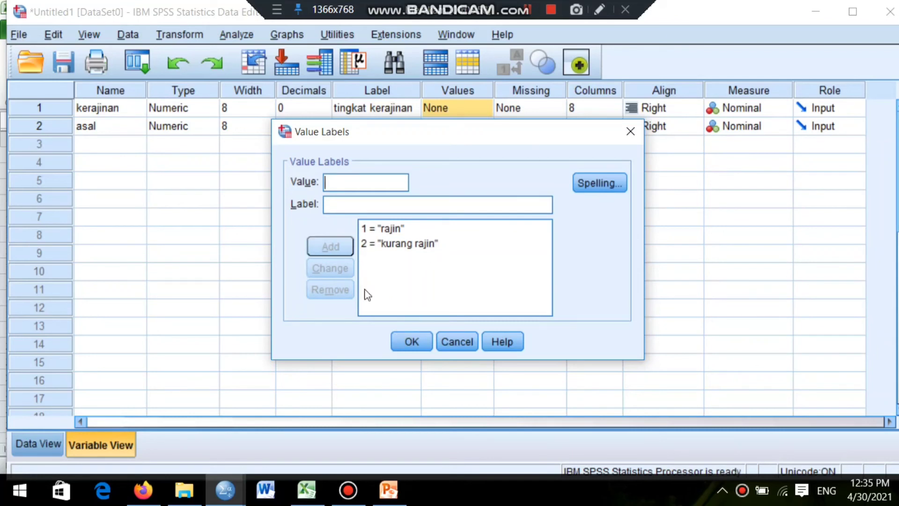
# Confirm the kerajinan value labels and add the label dalam kota for value 1 of the asal variable
pyautogui.click(401, 342)
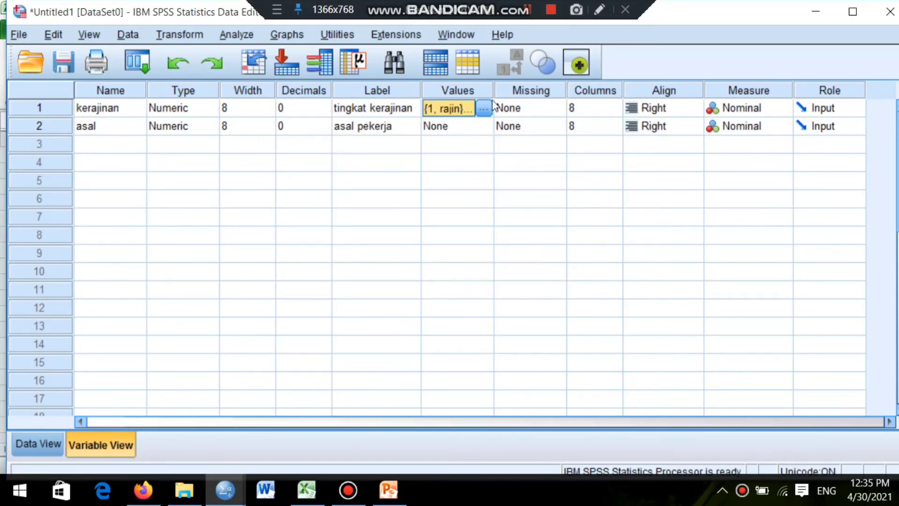
pyautogui.click(470, 127)
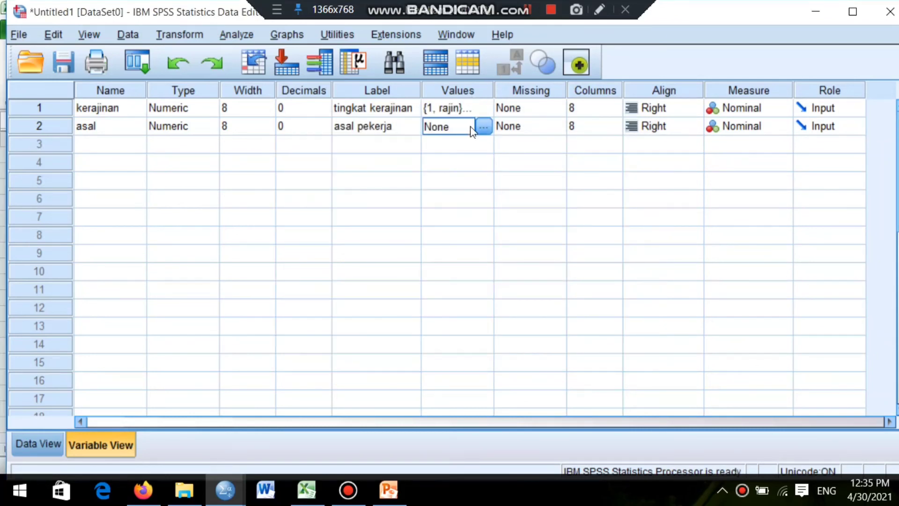
pyautogui.click(484, 128)
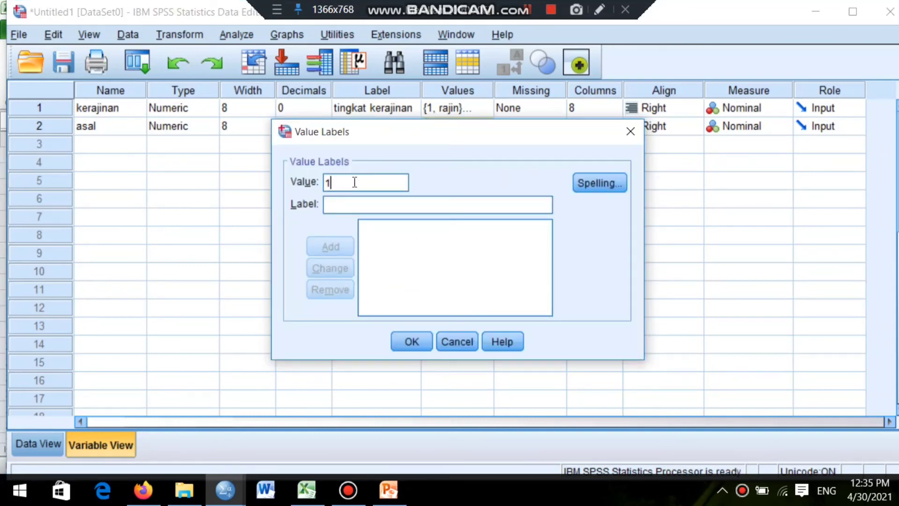
pyautogui.write('1')
pyautogui.click(347, 204)
pyautogui.write('dala')
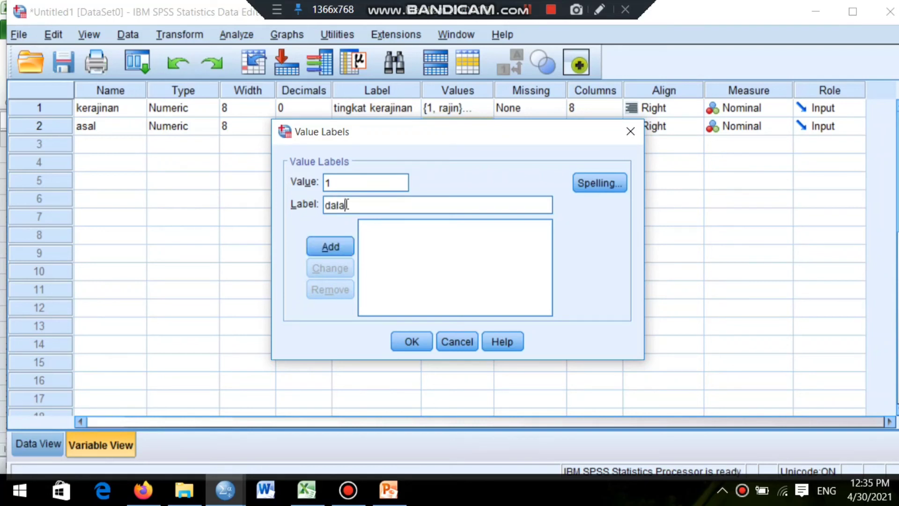
pyautogui.write('m kota')
pyautogui.click(338, 241)
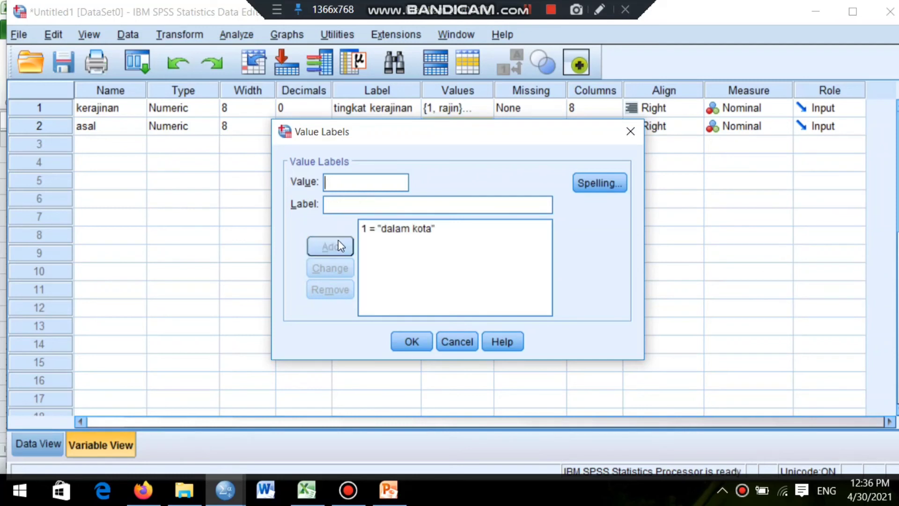
# Add the label luar kota for value 2 of asal and accept its value labels
pyautogui.write('2')
pyautogui.click(358, 203)
pyautogui.write('lu')
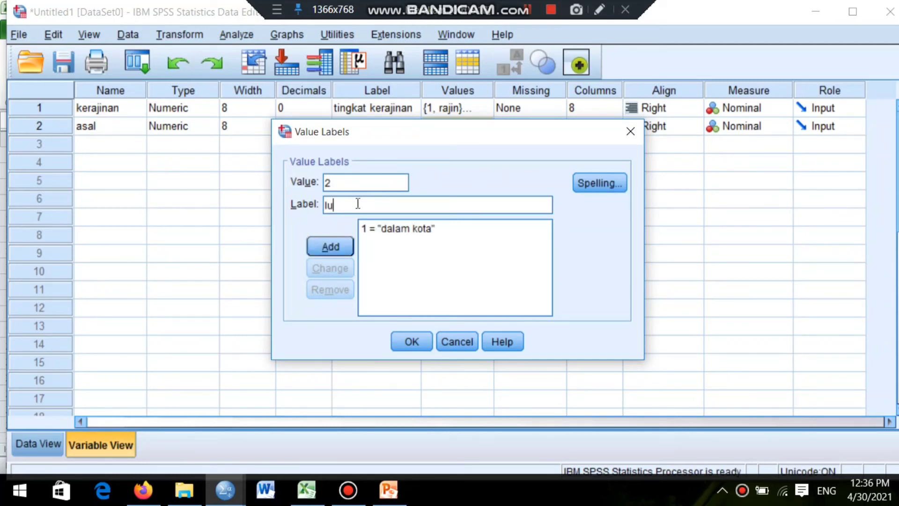
pyautogui.write('ar kota')
pyautogui.click(341, 243)
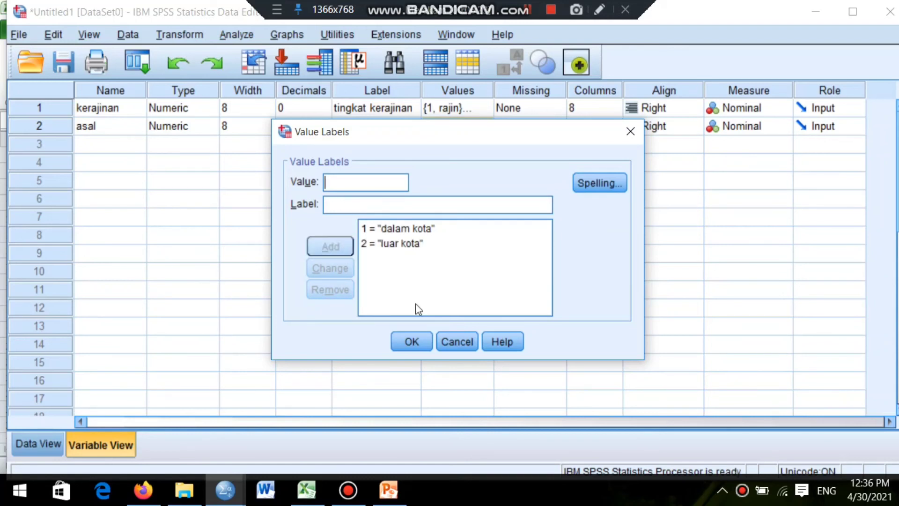
pyautogui.click(412, 342)
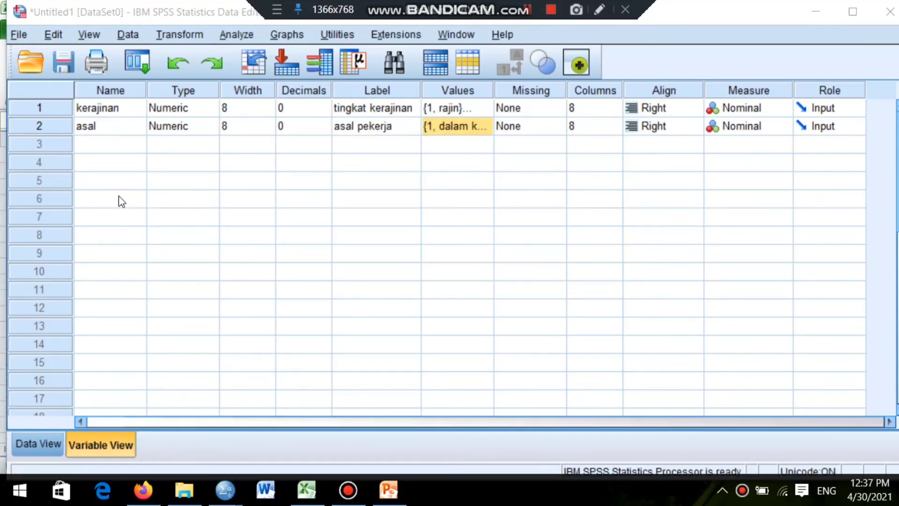
# Clear the old data values from rows 1 to 12 of the kerajinan column
pyautogui.click(34, 441)
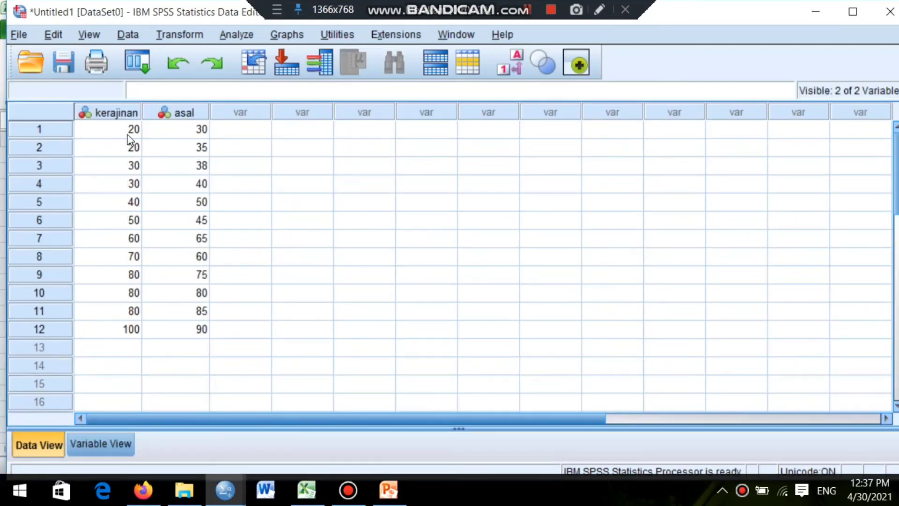
pyautogui.moveTo(127, 131); pyautogui.dragTo(127, 333)
pyautogui.rightClick(120, 310)
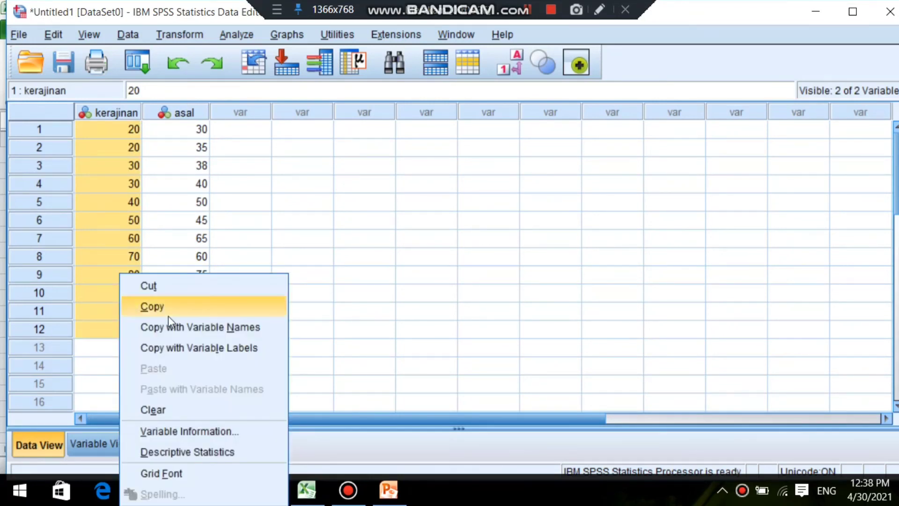
pyautogui.click(160, 407)
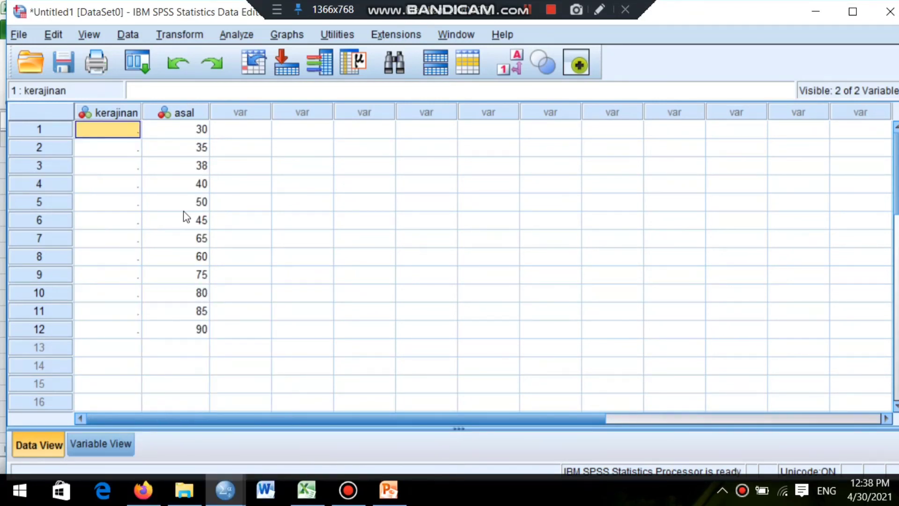
# Clear the old data values from rows 1 to 12 of the asal column and select the first kerajinan cell
pyautogui.moveTo(182, 134); pyautogui.dragTo(203, 334)
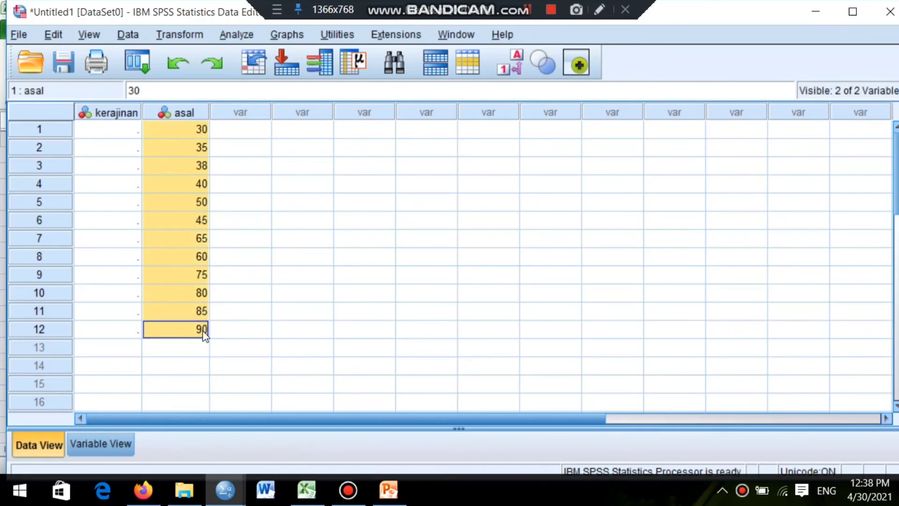
pyautogui.rightClick(175, 268)
pyautogui.click(209, 405)
pyautogui.click(100, 127)
pyautogui.click(174, 132)
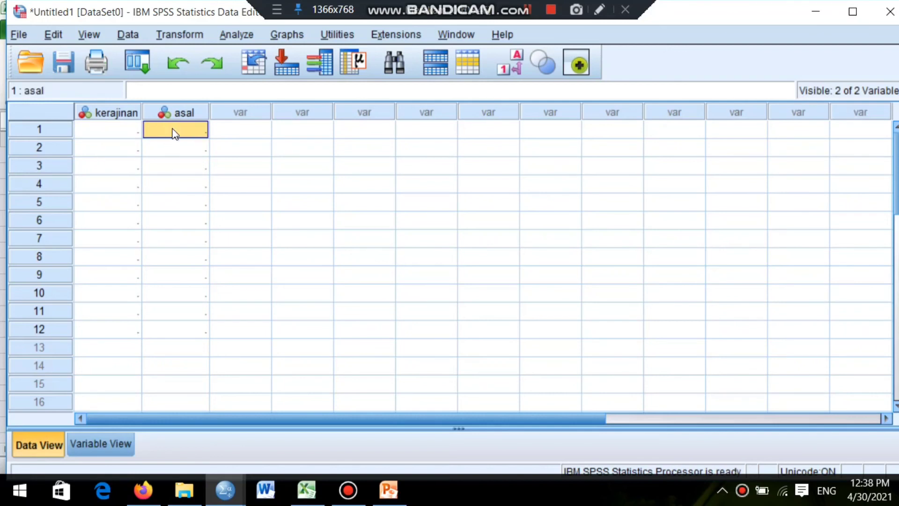
pyautogui.click(114, 135)
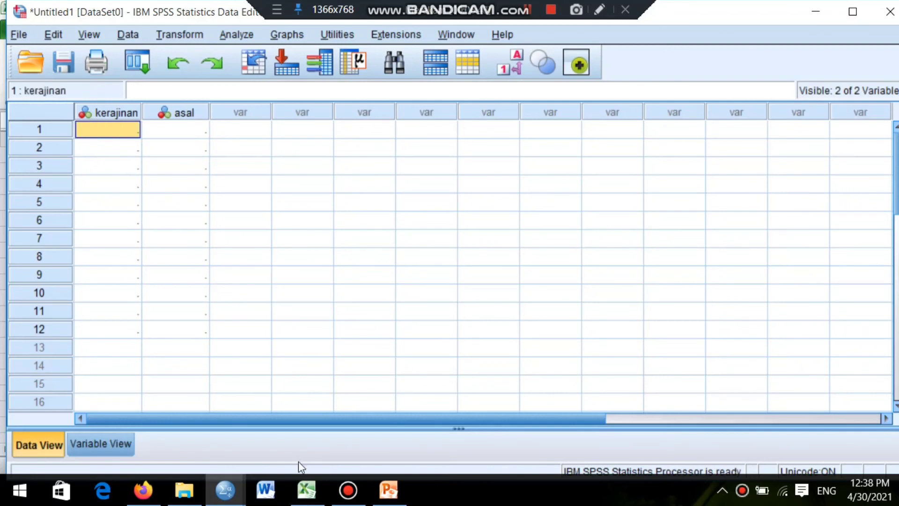
# Switch to the Excel workbook and copy the tingkat kerajinan codes in C3:C52 of Sheet2
pyautogui.click(305, 493)
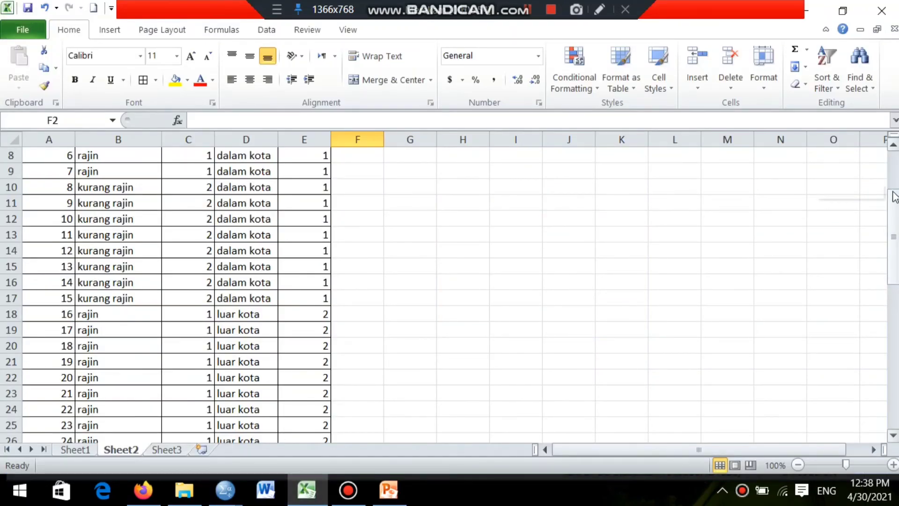
pyautogui.scroll(3, 895, 196)
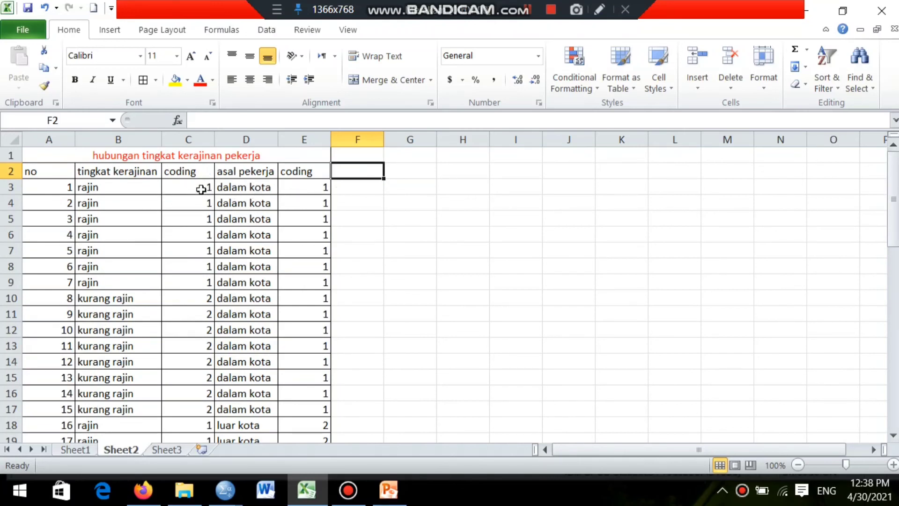
pyautogui.moveTo(201, 189); pyautogui.dragTo(195, 403)
pyautogui.rightClick(192, 356)
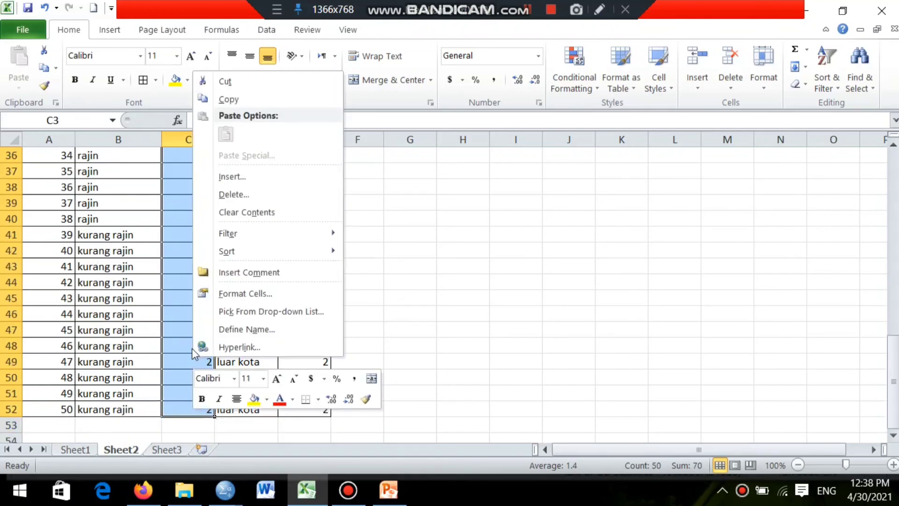
pyautogui.click(227, 96)
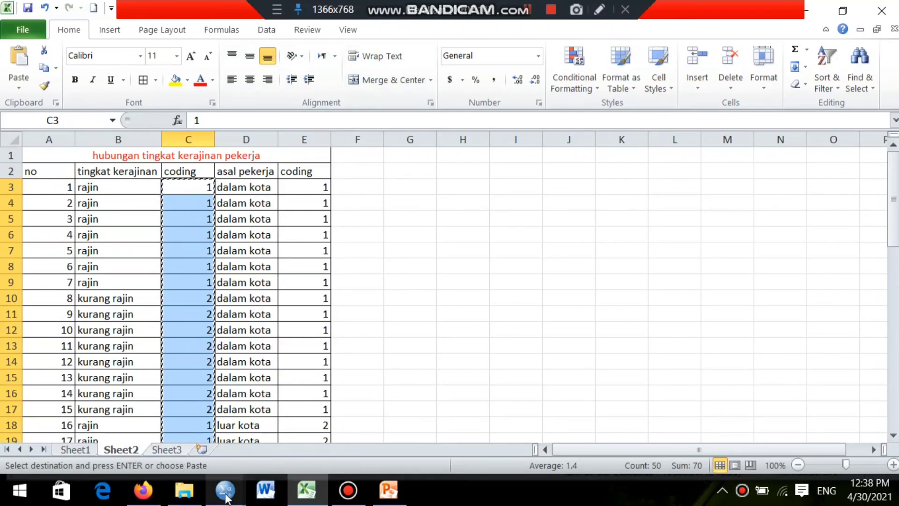
# Return to the SPSS data editor and paste the copied codes into the kerajinan column from row 1
pyautogui.moveTo(225, 492)
pyautogui.click(170, 424)
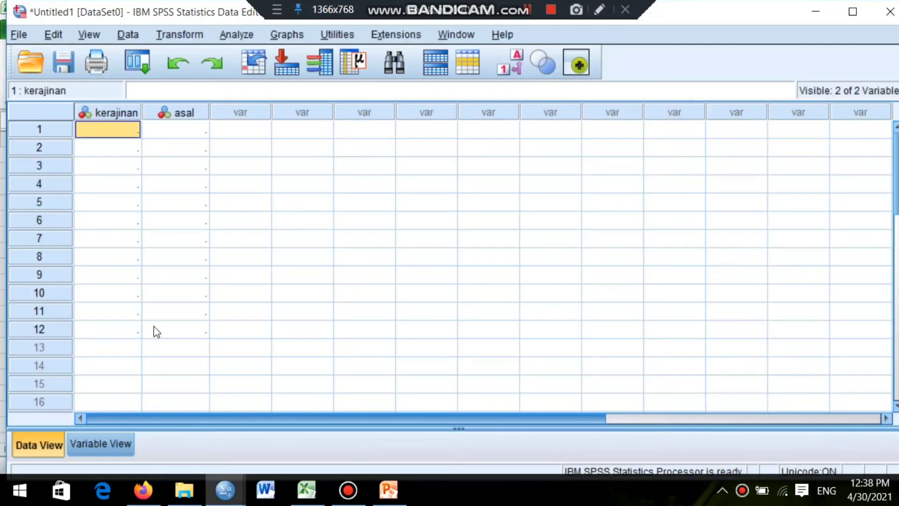
pyautogui.rightClick(103, 124)
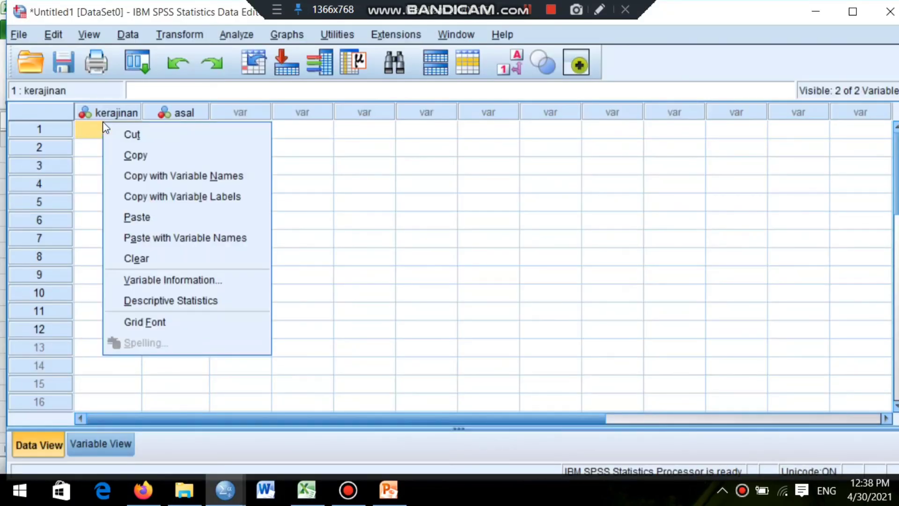
pyautogui.click(140, 217)
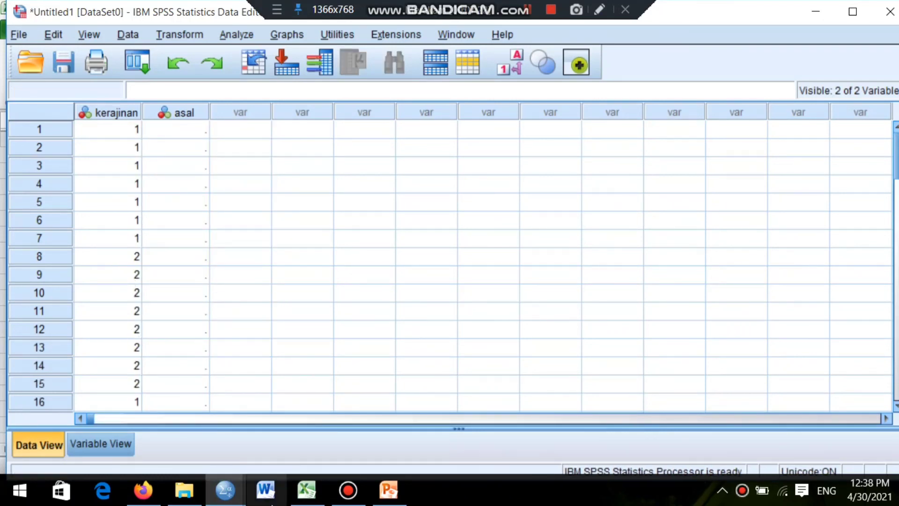
# Switch to the Excel workbook and copy the asal pekerja codes in E3:E52 of Sheet2
pyautogui.click(290, 499)
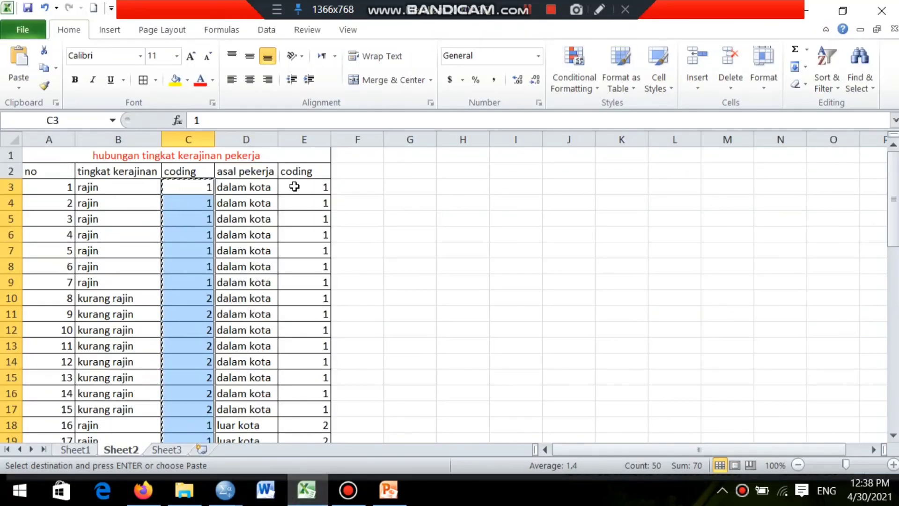
pyautogui.click(294, 186)
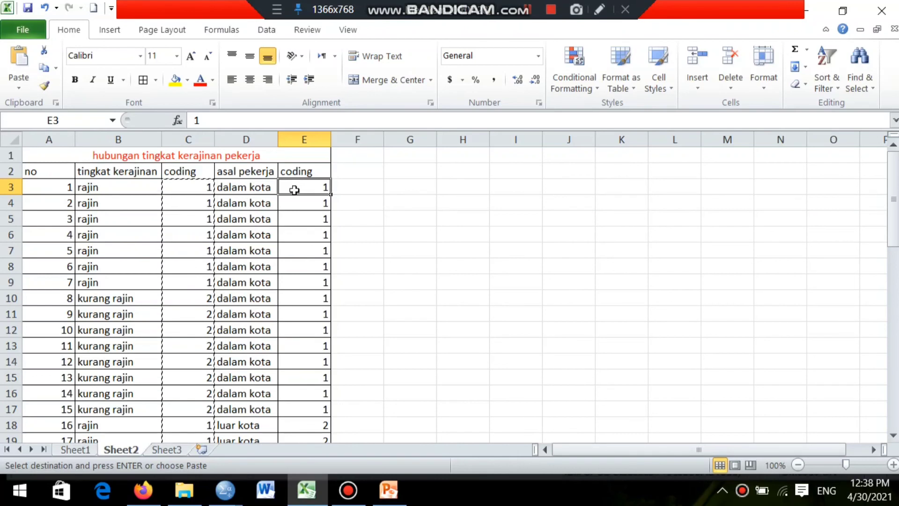
pyautogui.moveTo(295, 187); pyautogui.dragTo(311, 405)
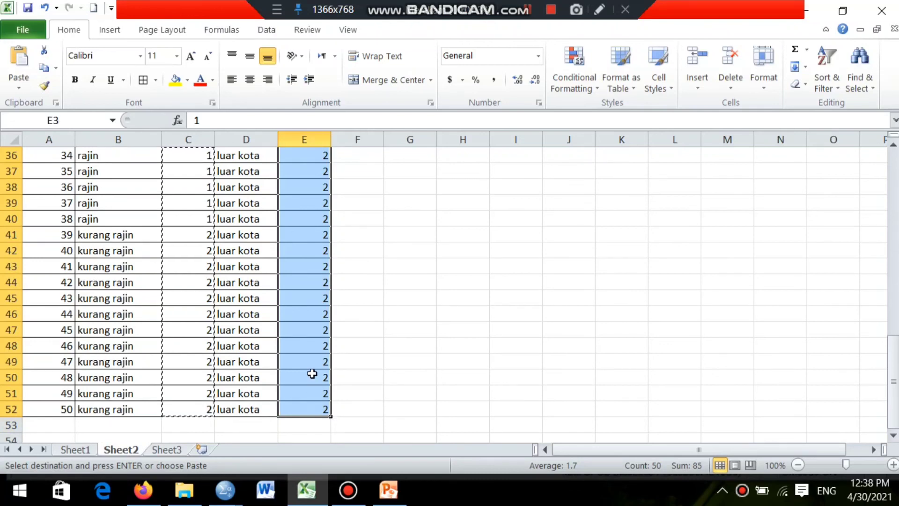
pyautogui.rightClick(311, 375)
pyautogui.click(349, 117)
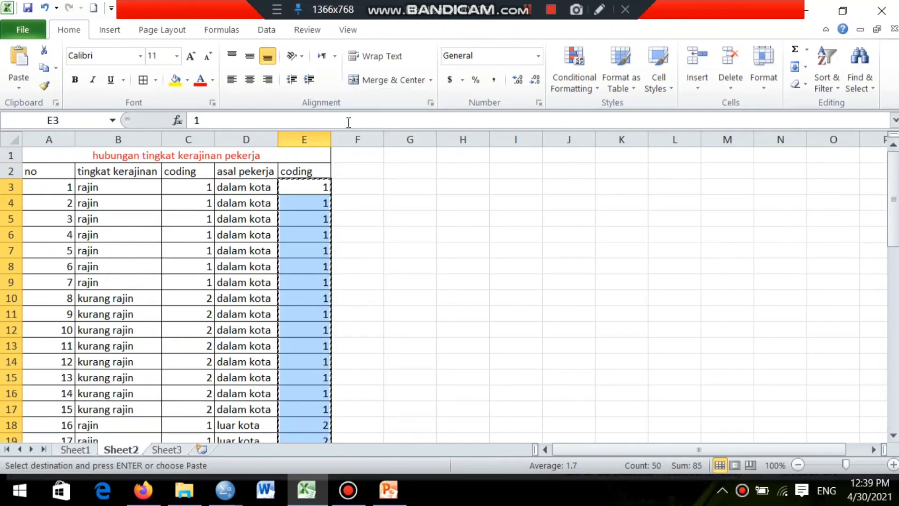
# Return to the SPSS data editor and paste the copied codes into the asal column from row 1
pyautogui.moveTo(224, 500)
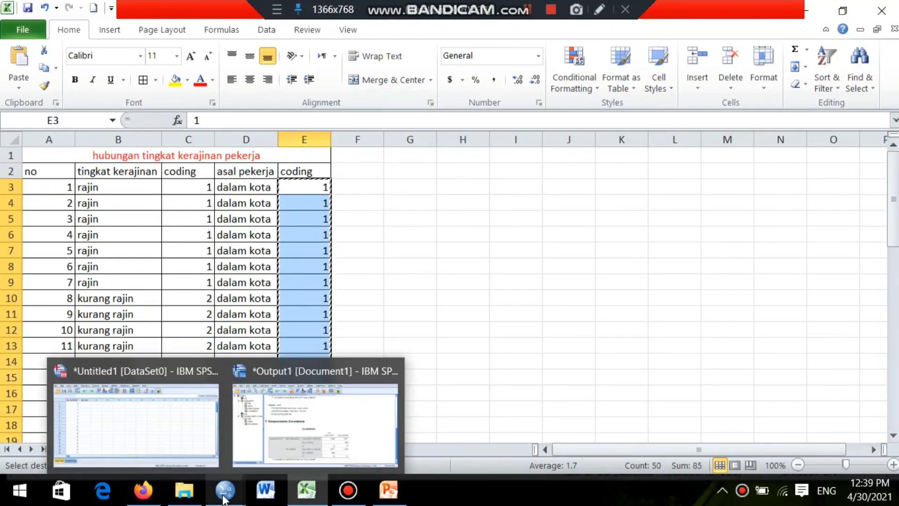
pyautogui.click(162, 426)
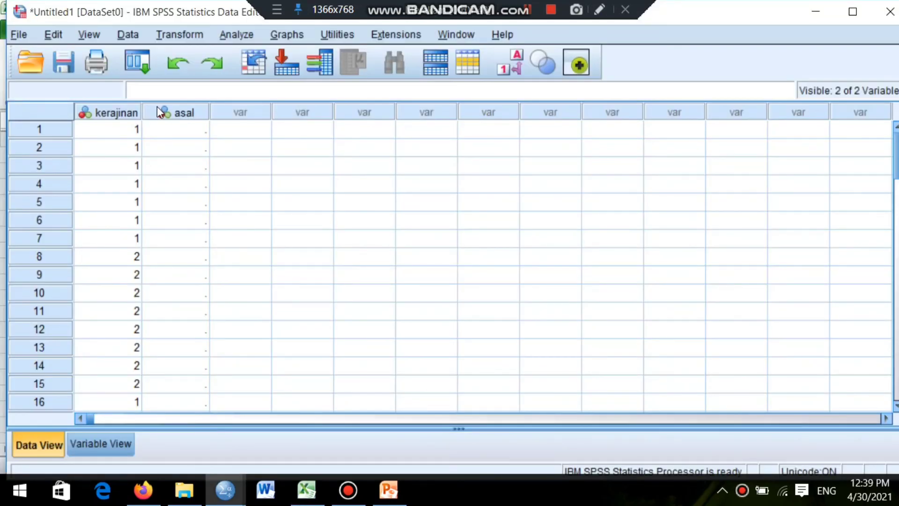
pyautogui.rightClick(157, 118)
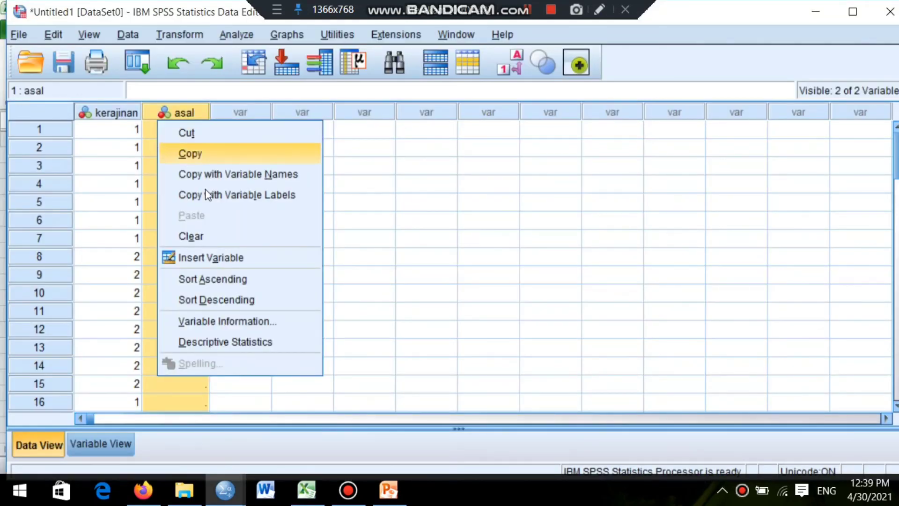
pyautogui.rightClick(154, 132)
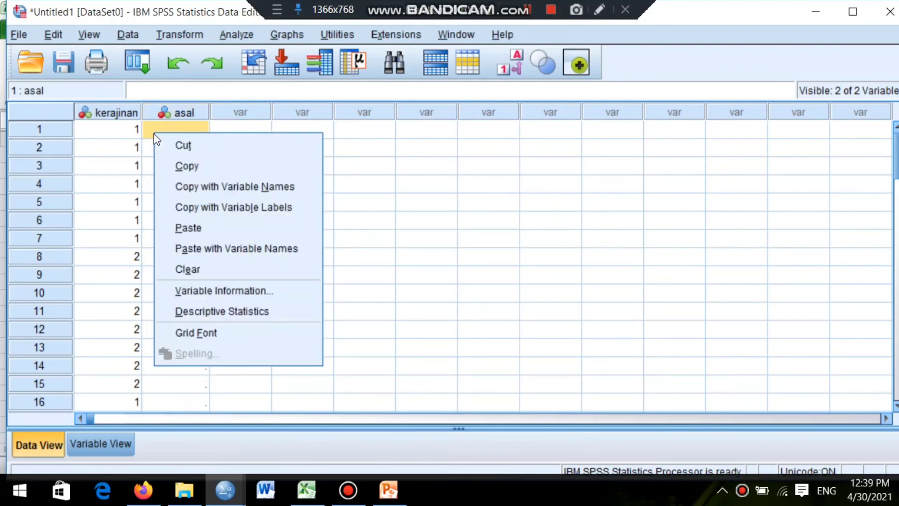
pyautogui.click(193, 230)
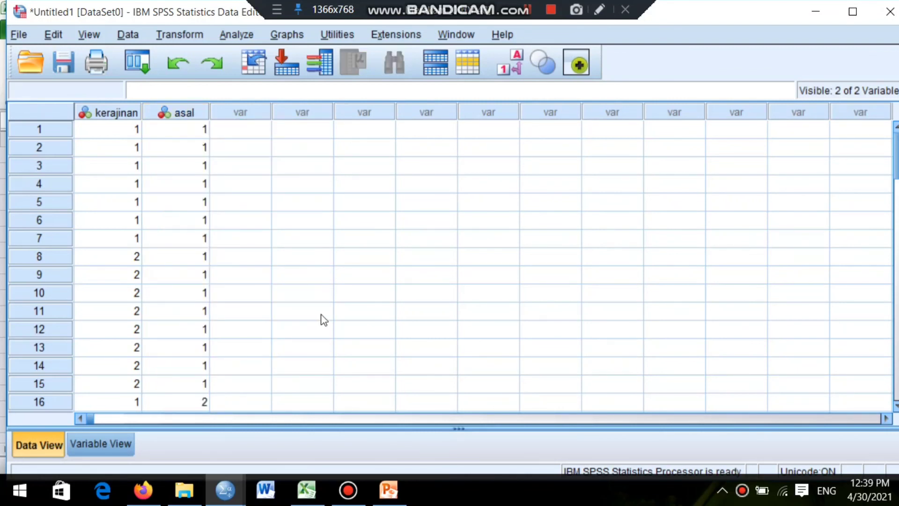
pyautogui.click(522, 15)
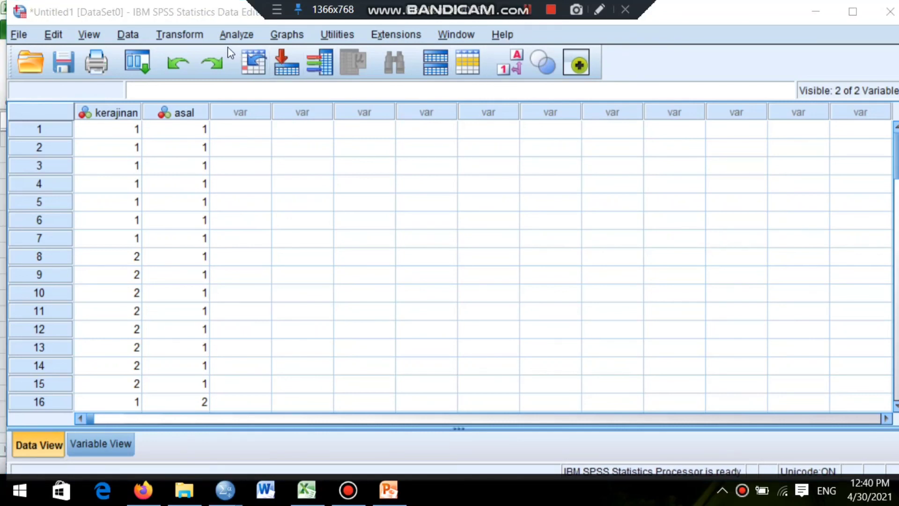
pyautogui.click(234, 35)
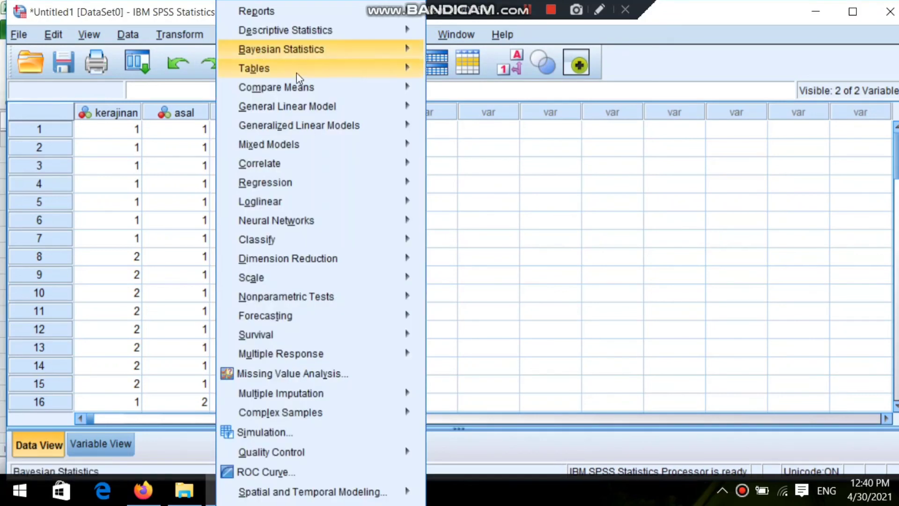
pyautogui.moveTo(370, 34)
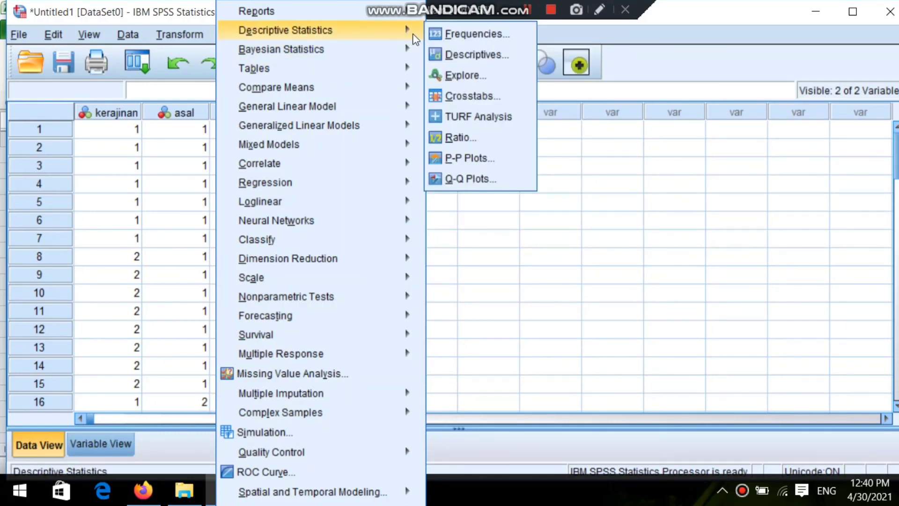
pyautogui.click(432, 57)
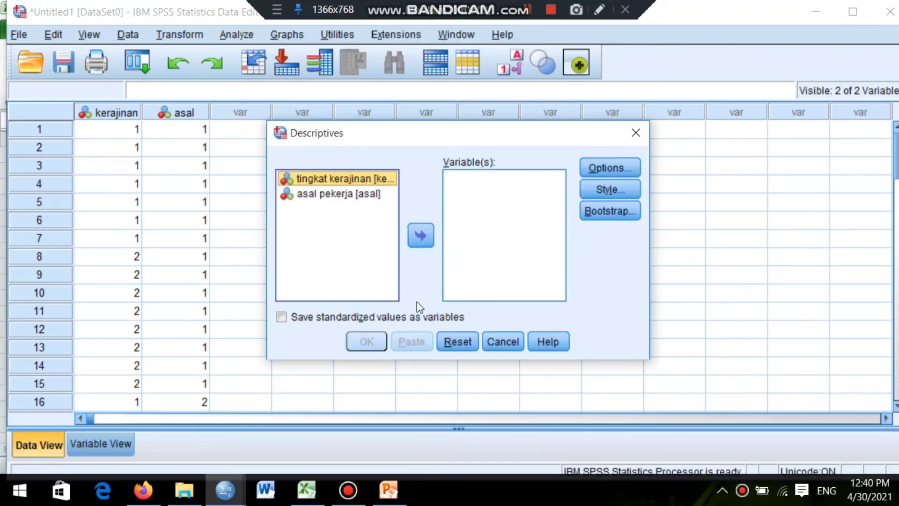
pyautogui.click(500, 347)
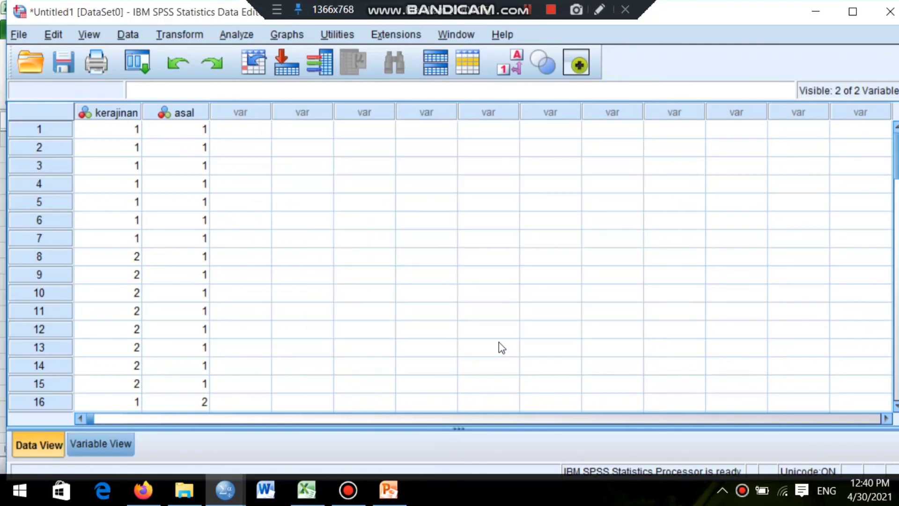
# Set up a Crosstabs analysis with tingkat kerajinan as the row variable and asal pekerja as the column variable
pyautogui.click(528, 9)
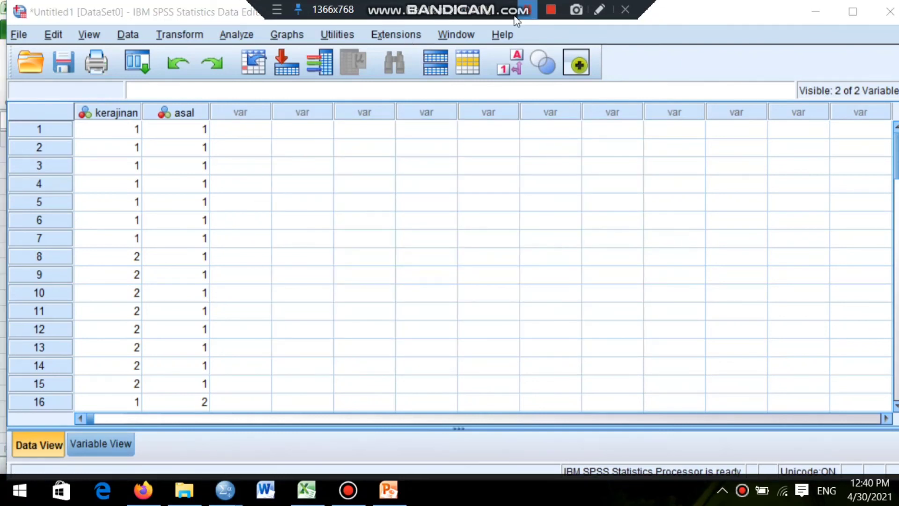
pyautogui.click(237, 36)
pyautogui.moveTo(223, 51)
pyautogui.moveTo(281, 37)
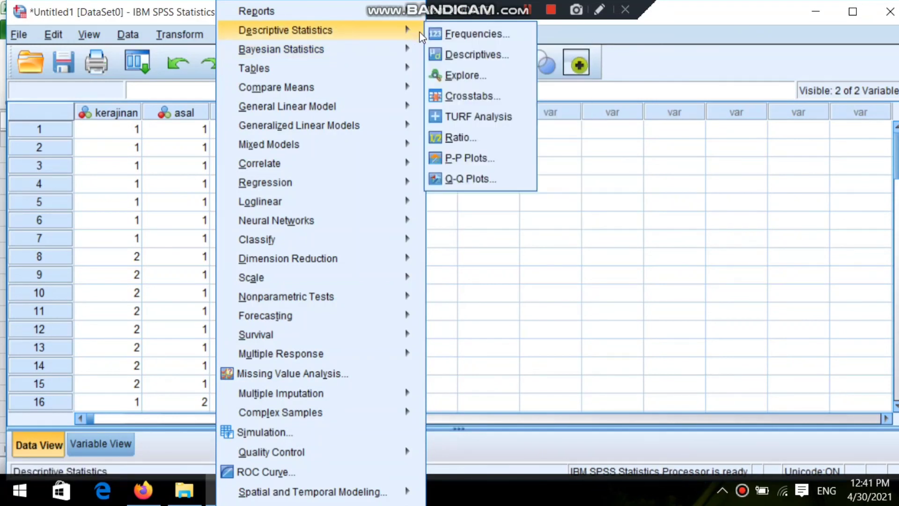
pyautogui.click(451, 102)
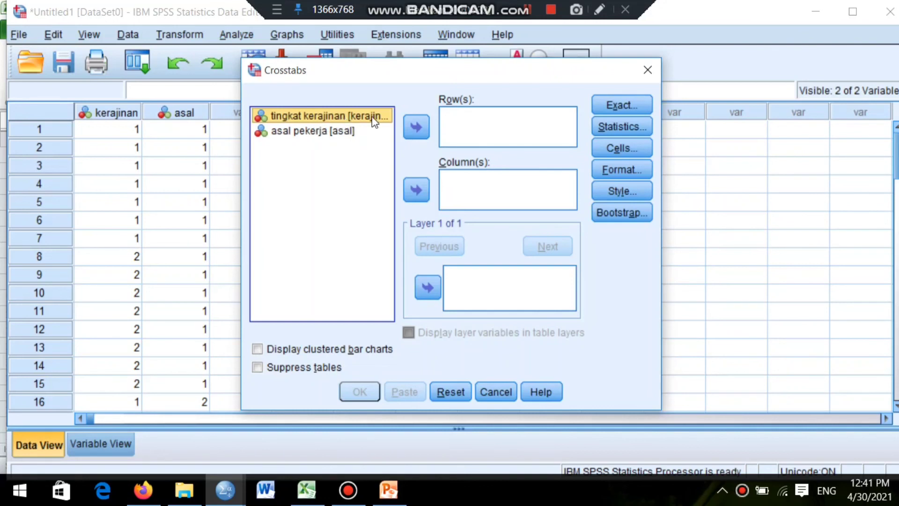
pyautogui.click(411, 123)
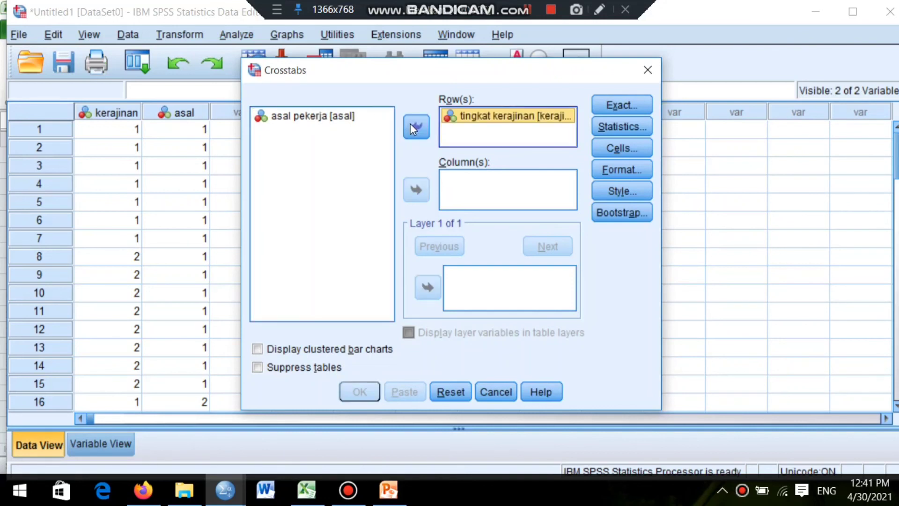
pyautogui.click(363, 117)
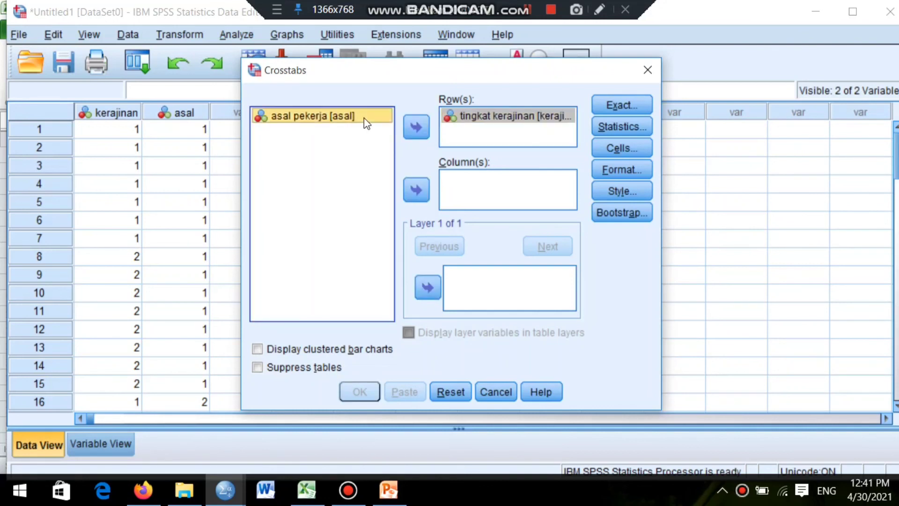
pyautogui.click(416, 187)
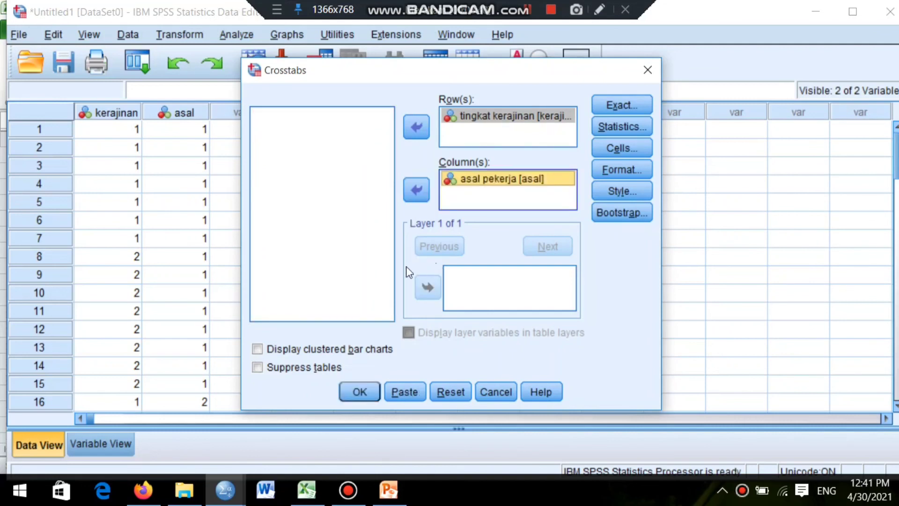
# Include the Chi-square test and the Contingency coefficient in the crosstab statistics
pyautogui.click(527, 14)
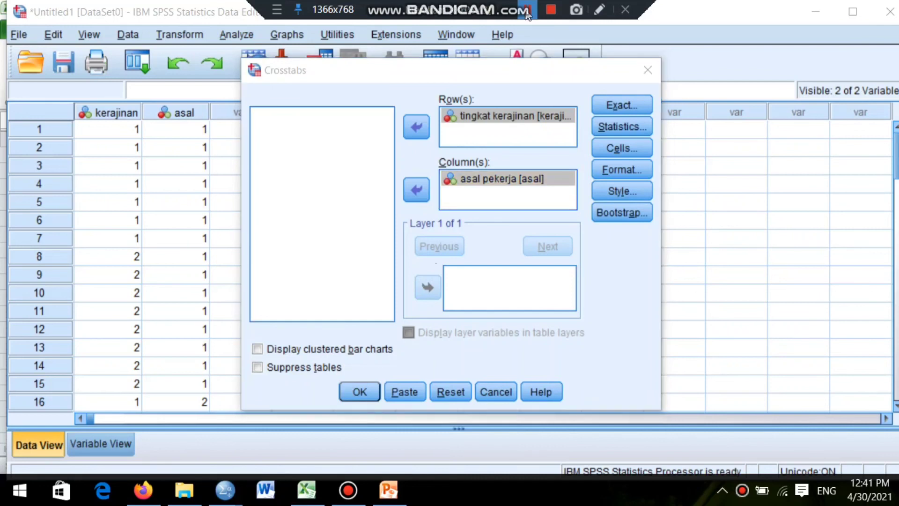
pyautogui.click(615, 131)
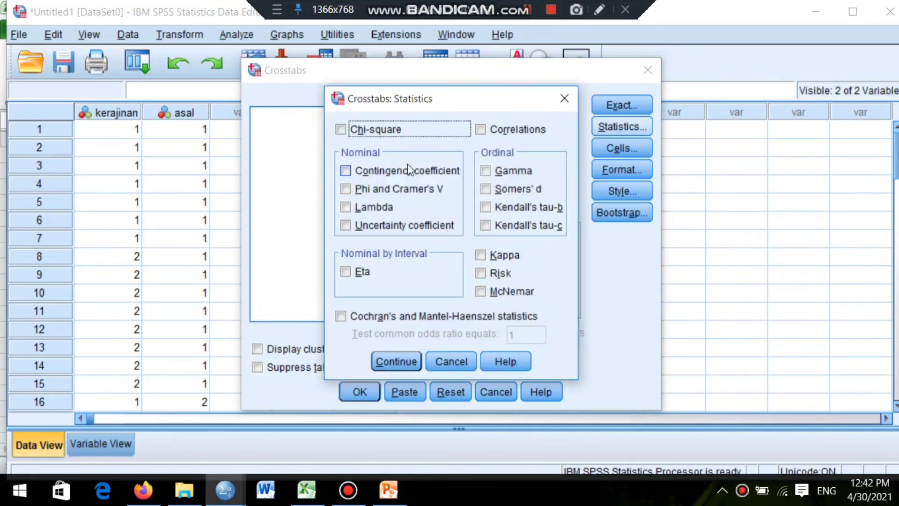
pyautogui.click(341, 133)
pyautogui.click(345, 171)
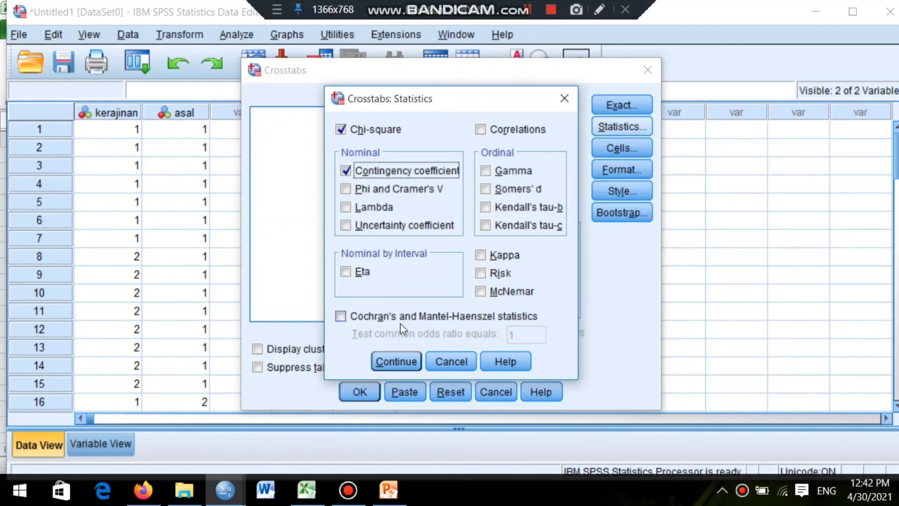
pyautogui.click(395, 361)
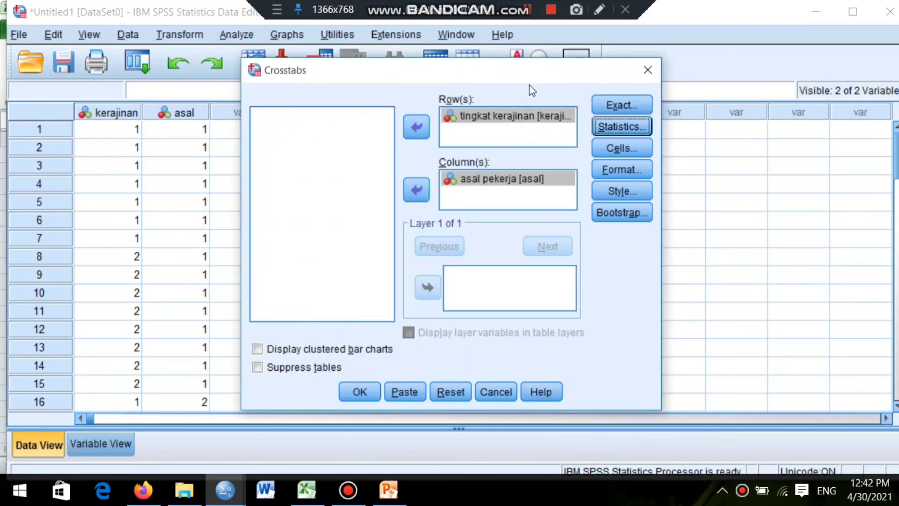
# Add row percentages to the crosstab's cell display and run the analysis
pyautogui.click(528, 11)
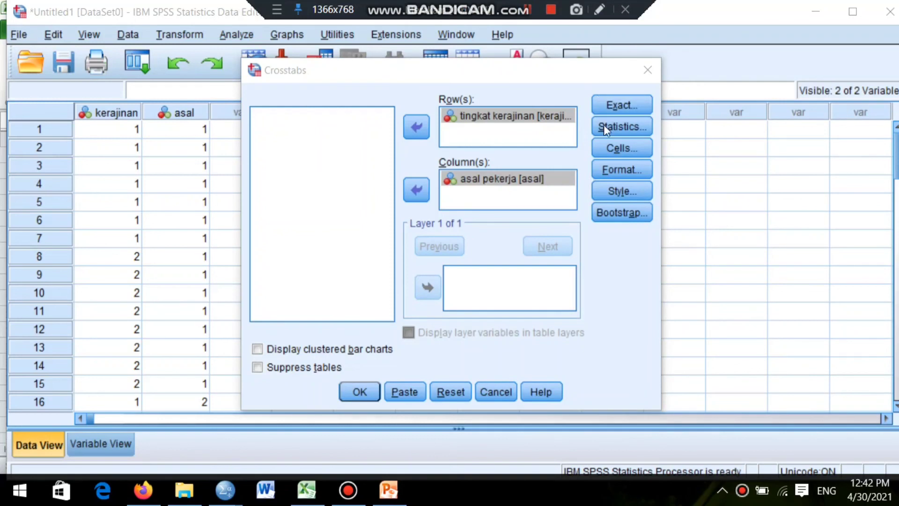
pyautogui.click(604, 144)
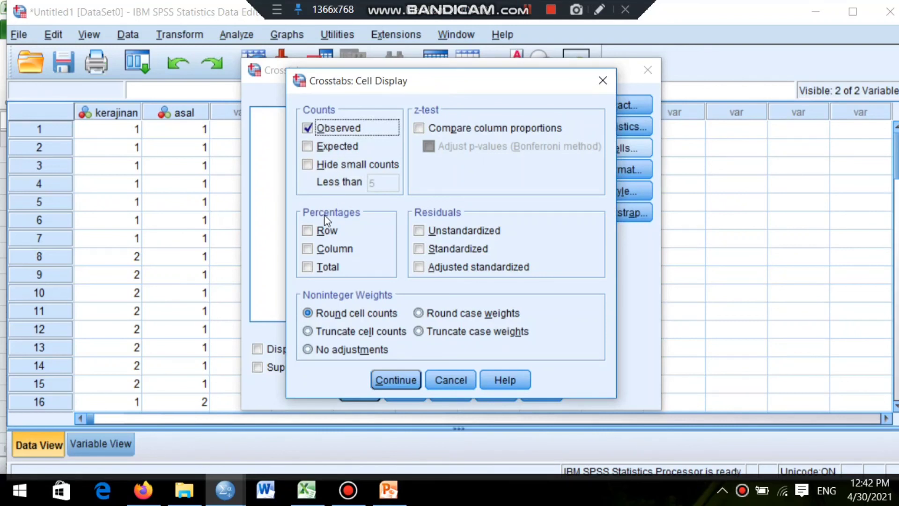
pyautogui.click(307, 231)
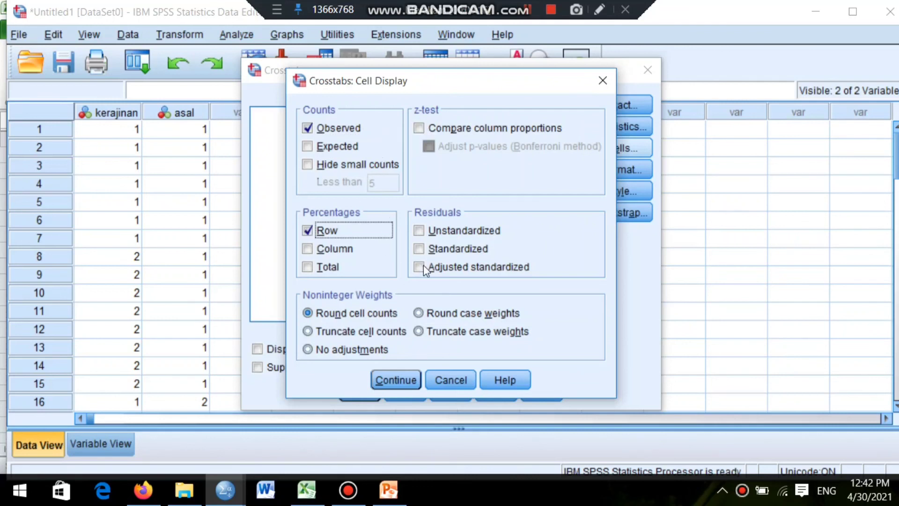
pyautogui.click(393, 376)
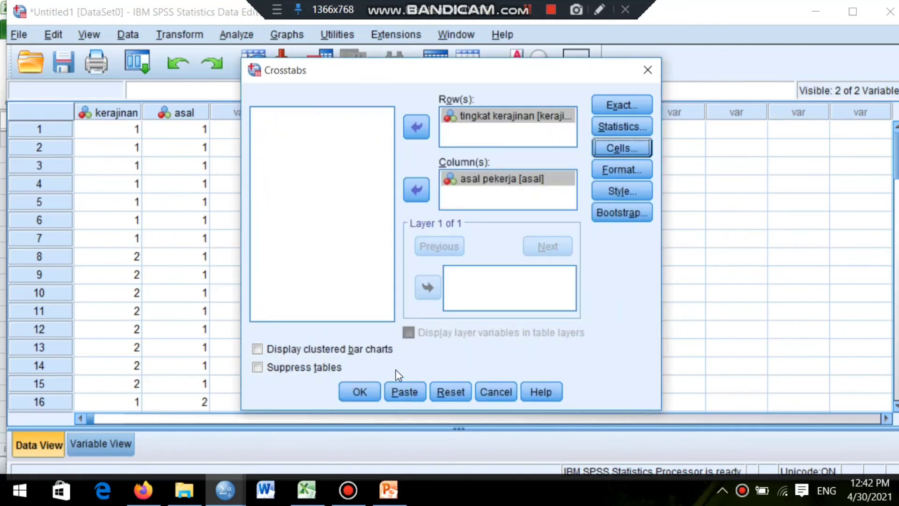
pyautogui.click(527, 12)
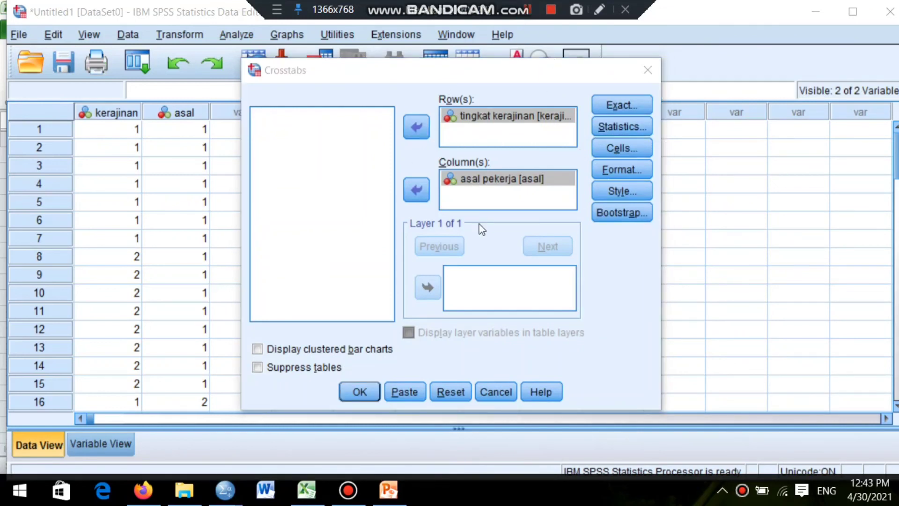
pyautogui.click(358, 392)
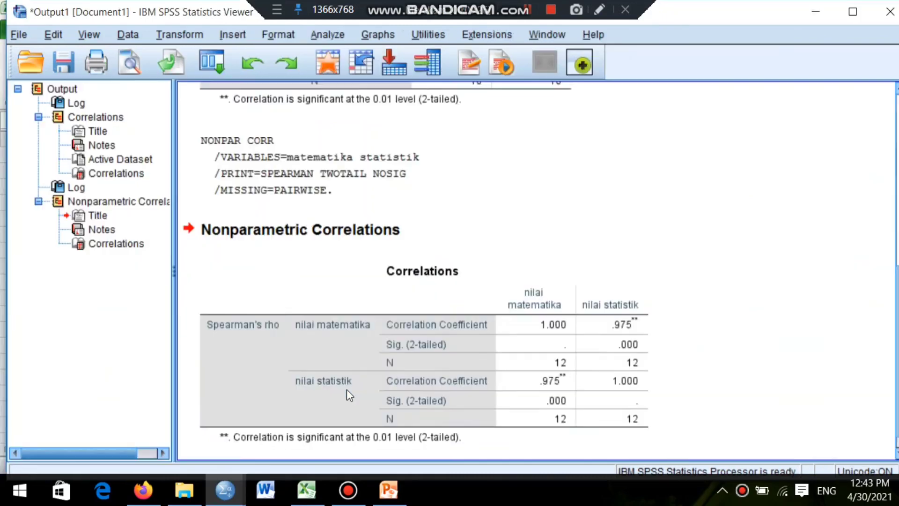
# Examine the Crosstabulation, Chi-Square Tests and Symmetric Measures tables for the relationship between tingkat kerajinan and asal pekerja
pyautogui.click(350, 389)
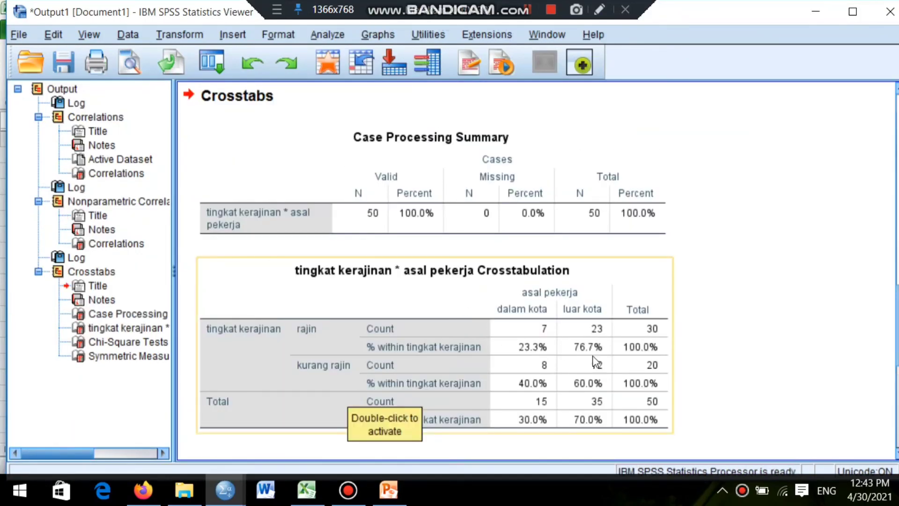
pyautogui.click(711, 377)
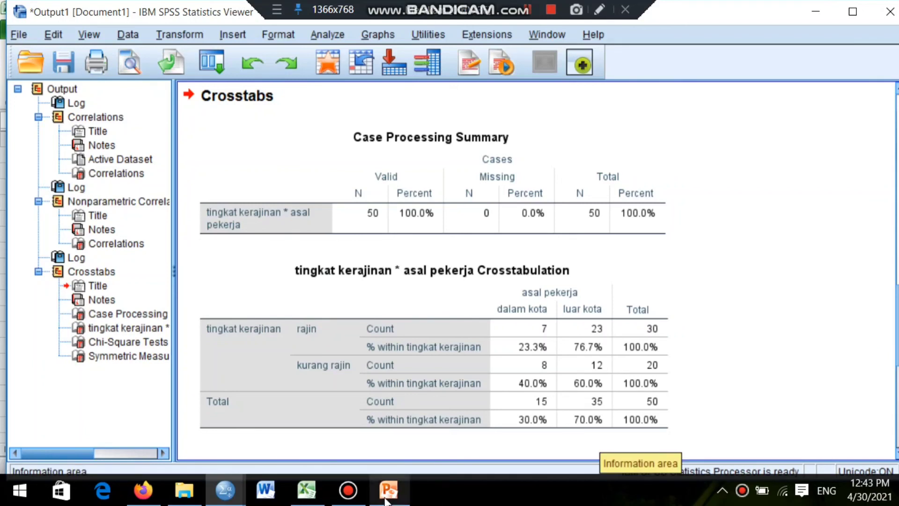
pyautogui.moveTo(386, 500)
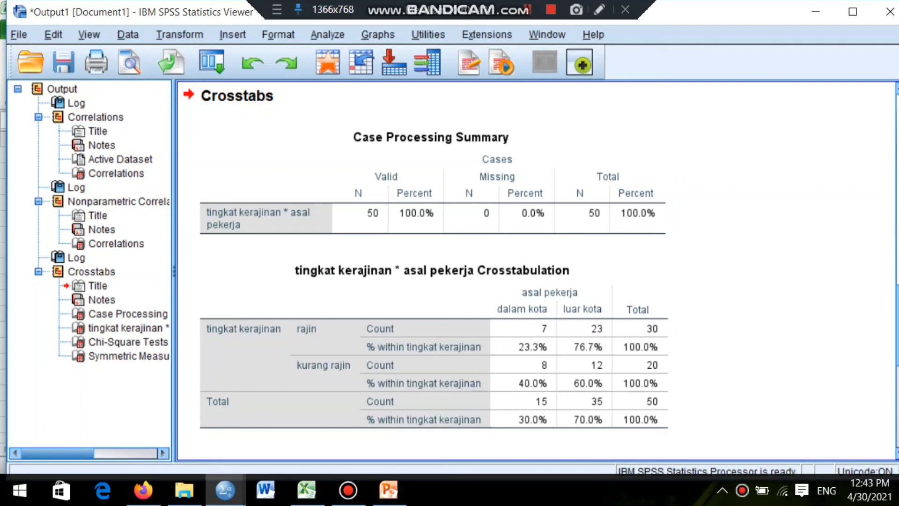
pyautogui.click(898, 385)
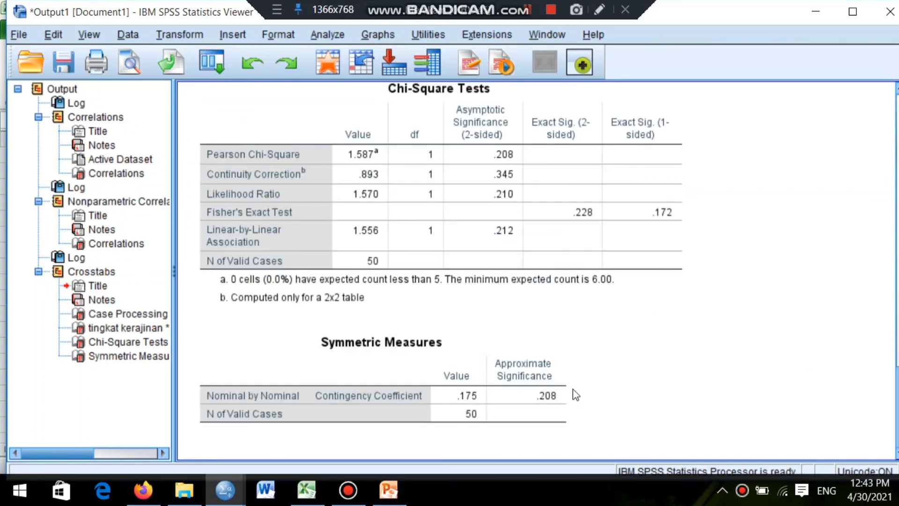
pyautogui.click(513, 396)
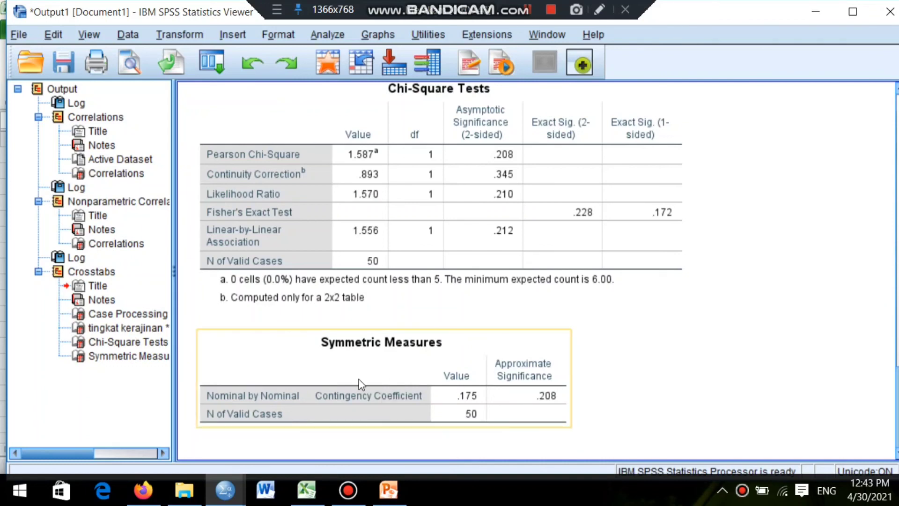
pyautogui.click(591, 346)
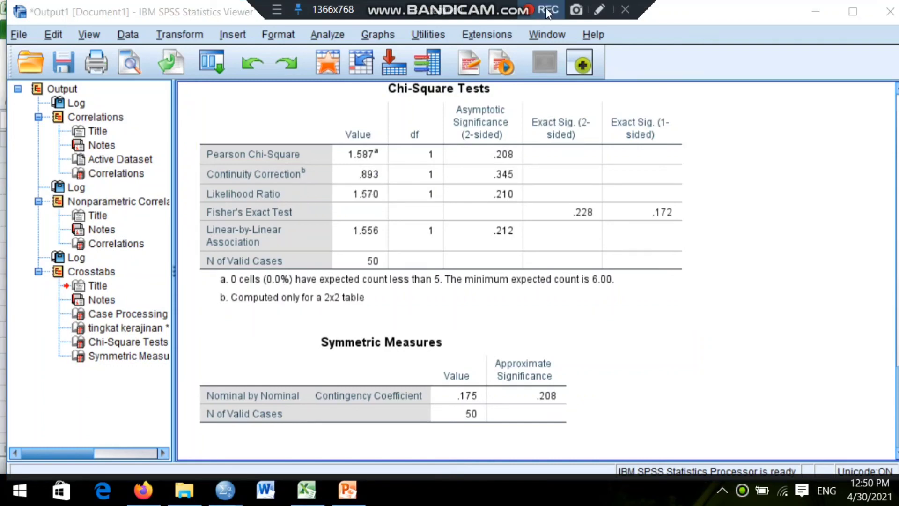
pyautogui.click(548, 11)
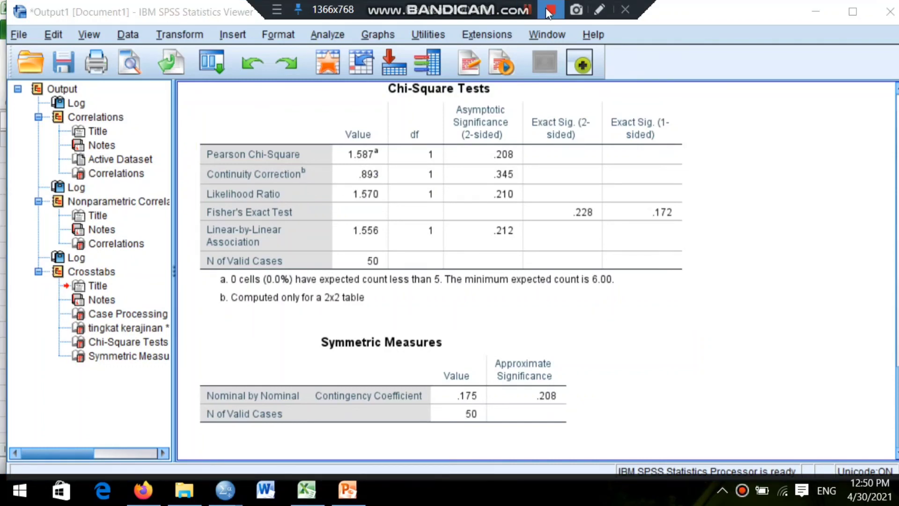